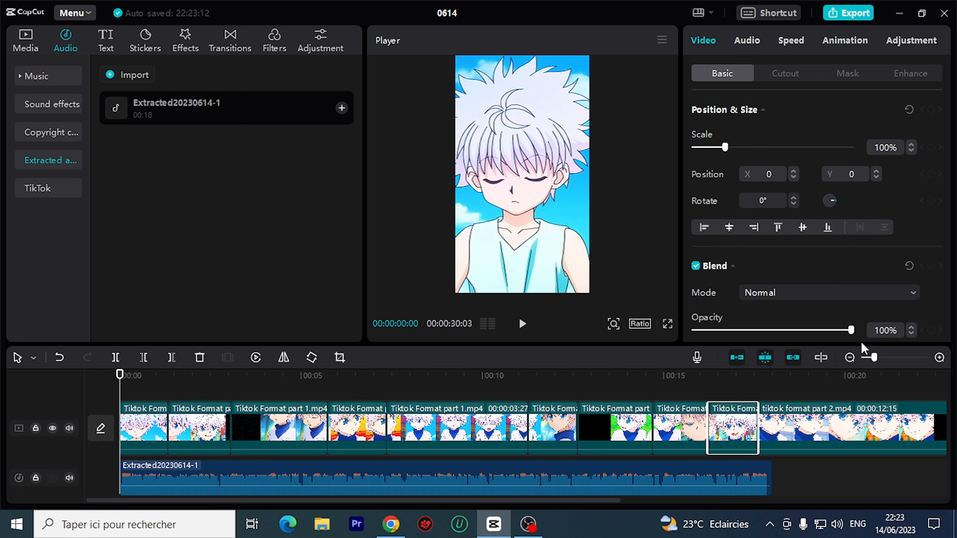
# Split the tiktok format part 2.mp4 clip at its first scene change and again at 00:00:20:09.
pyautogui.click(850, 357)
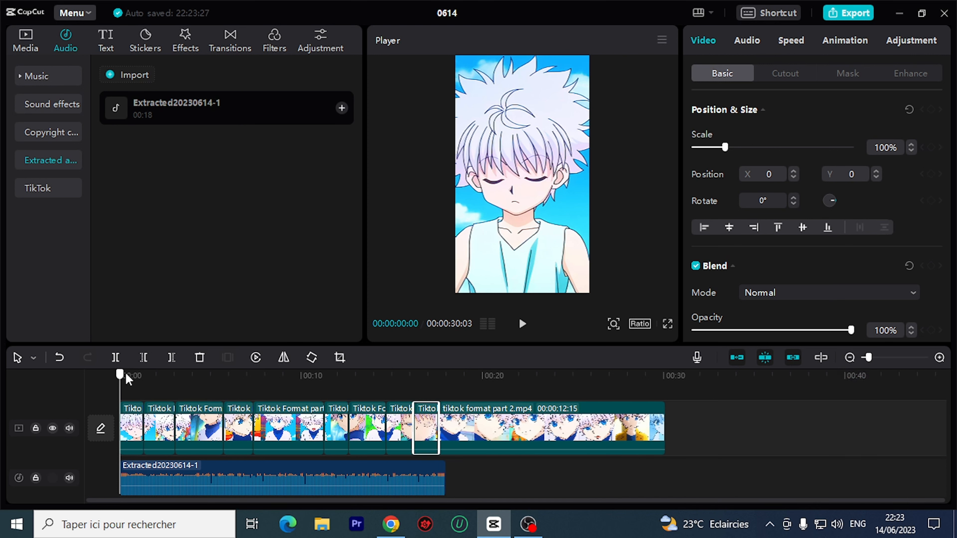
pyautogui.moveTo(128, 379); pyautogui.dragTo(485, 381)
pyautogui.click(111, 357)
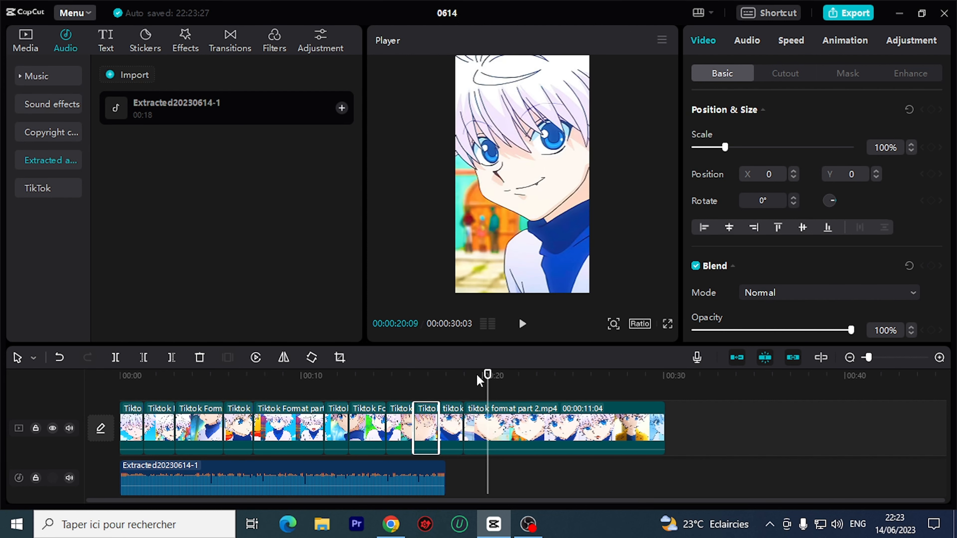
pyautogui.click(115, 359)
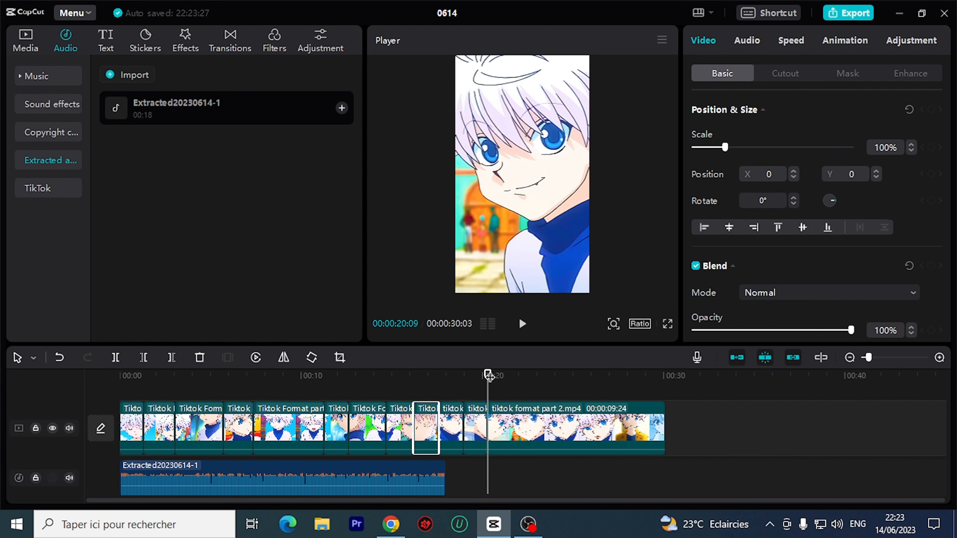
# Split the remaining part 2 footage at 00:00:22:15, at the scene change near 24 seconds, and at 00:00:25:15.
pyautogui.moveTo(488, 375); pyautogui.dragTo(528, 377)
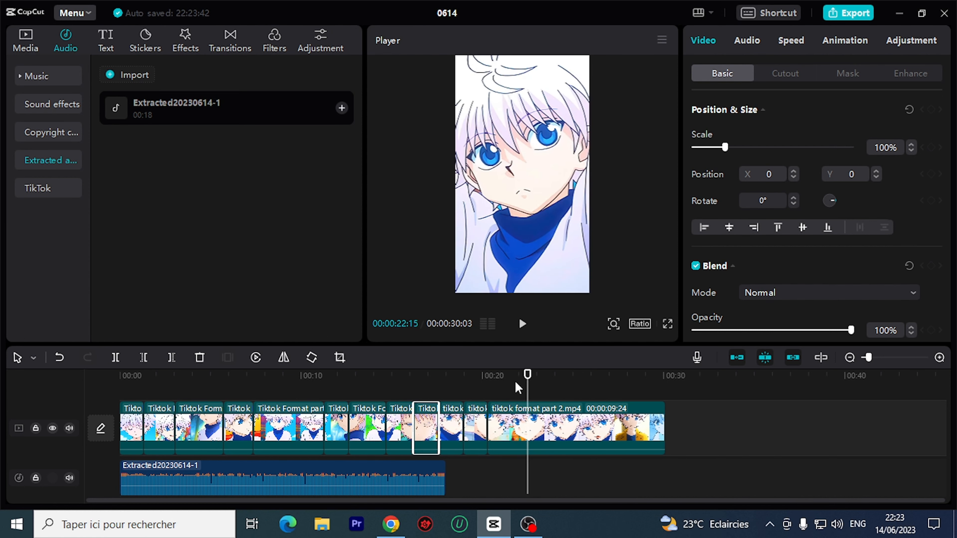
pyautogui.click(116, 359)
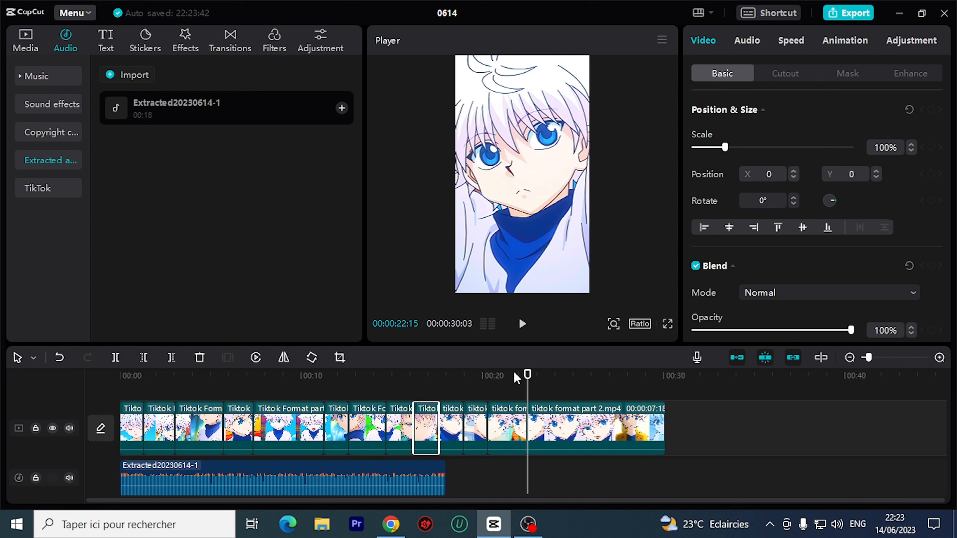
pyautogui.moveTo(527, 368); pyautogui.dragTo(555, 377)
pyautogui.click(116, 358)
pyautogui.moveTo(555, 375); pyautogui.dragTo(581, 380)
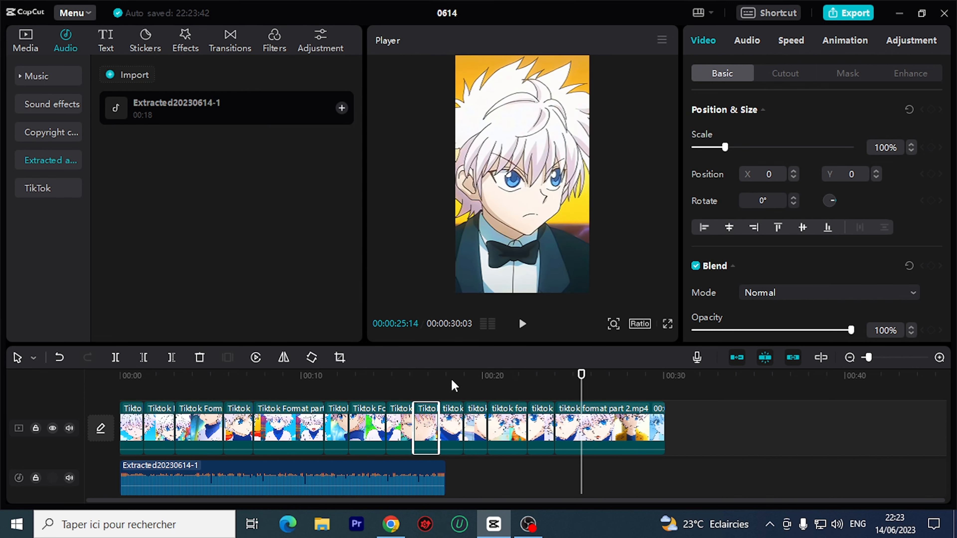
pyautogui.click(116, 358)
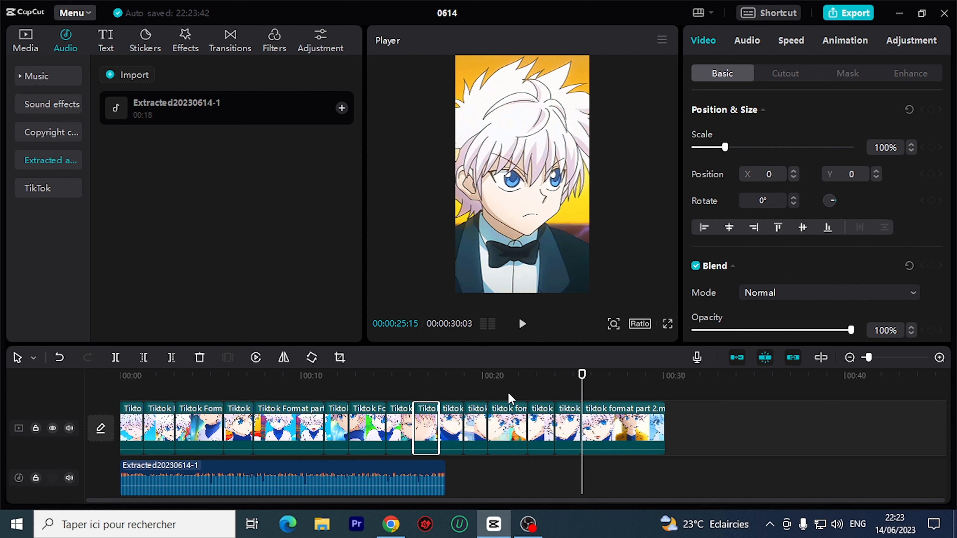
# Split the rest of the part 2 footage at the scene changes at 00:00:26:15 and 00:00:29:03.
pyautogui.press('space')
pyautogui.press('Right')
pyautogui.press('Right')
pyautogui.press('Right')
pyautogui.press('Left')
pyautogui.press('Left')
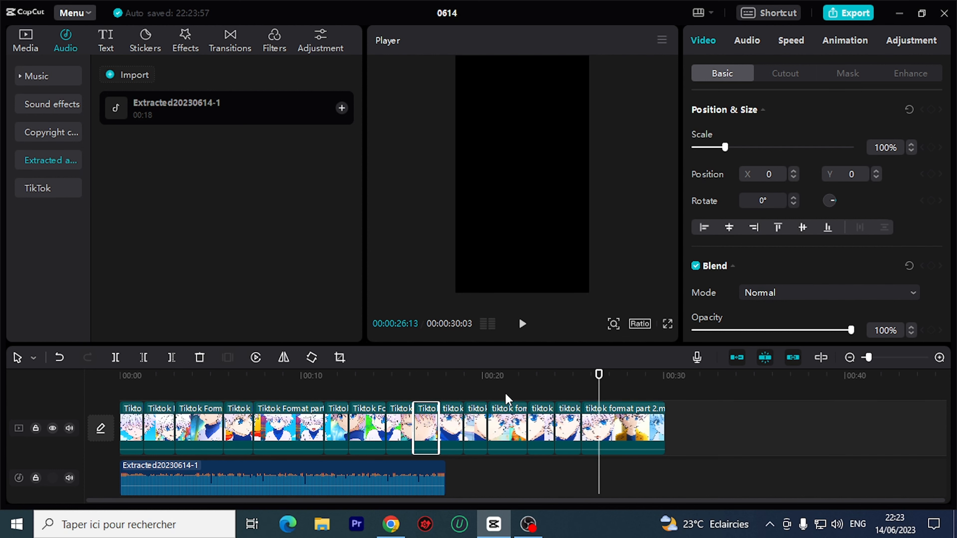
pyautogui.press('Right')
pyautogui.click(116, 357)
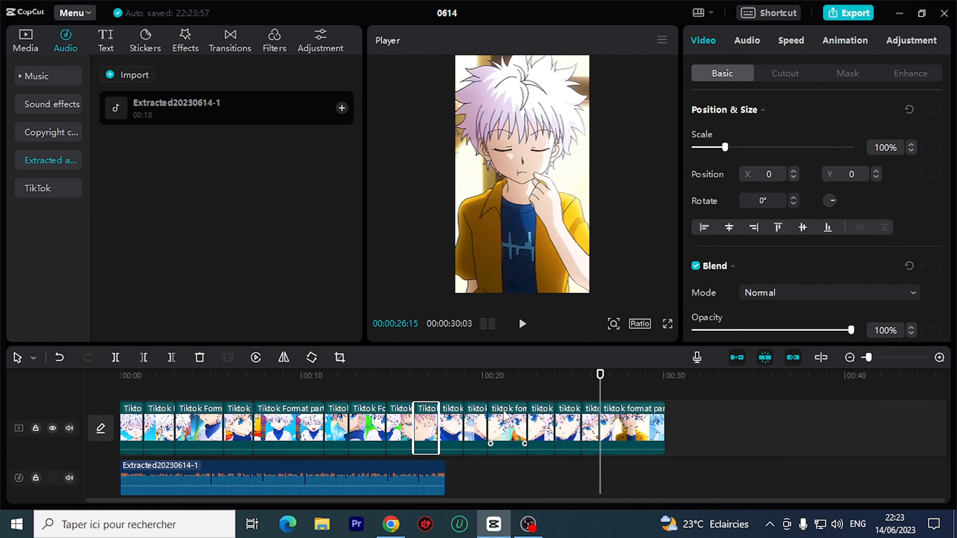
pyautogui.press('space')
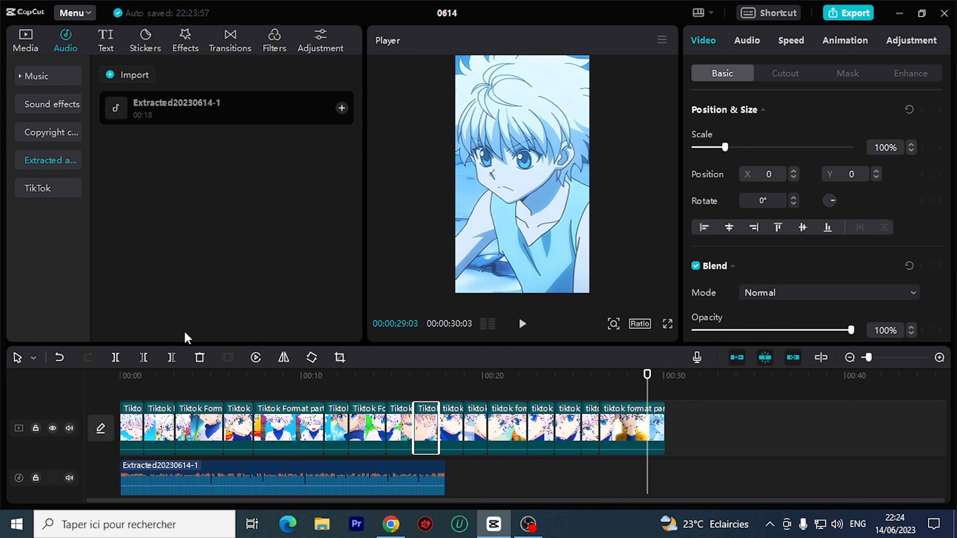
pyautogui.click(116, 358)
# Play the opening of the timeline and trim the end of the first clip to about 1 second.
pyautogui.click(940, 358)
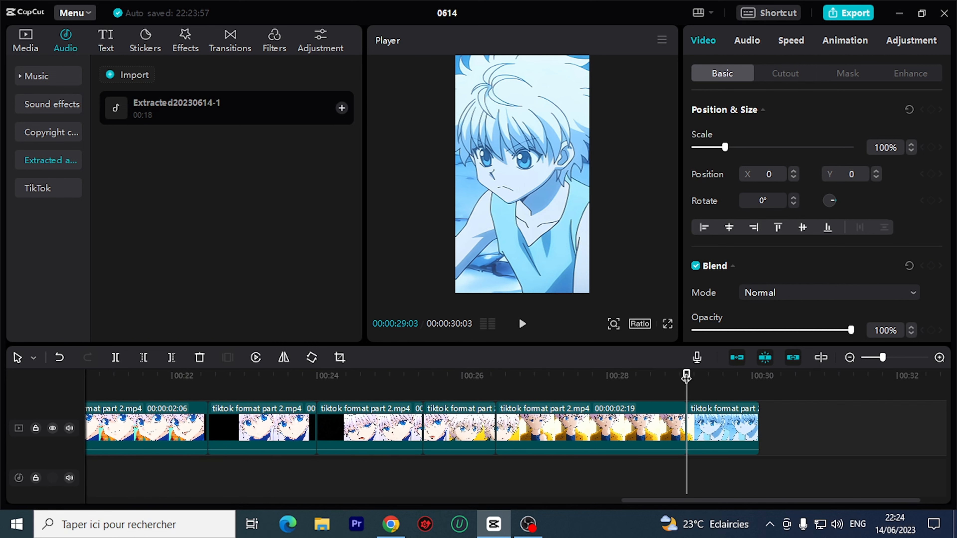
pyautogui.moveTo(686, 379); pyautogui.dragTo(115, 433)
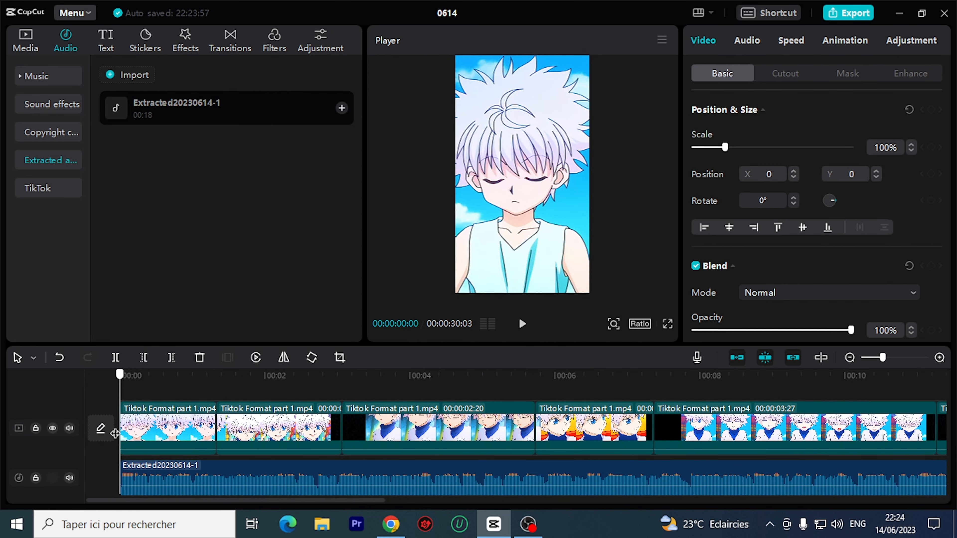
pyautogui.press('space')
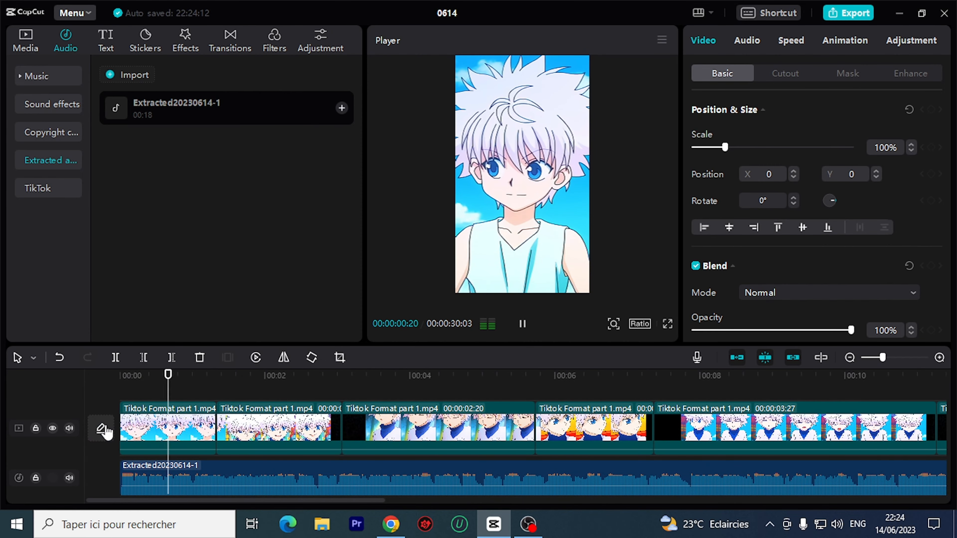
pyautogui.press('space')
pyautogui.moveTo(197, 376); pyautogui.dragTo(192, 380)
pyautogui.moveTo(213, 425); pyautogui.dragTo(192, 426)
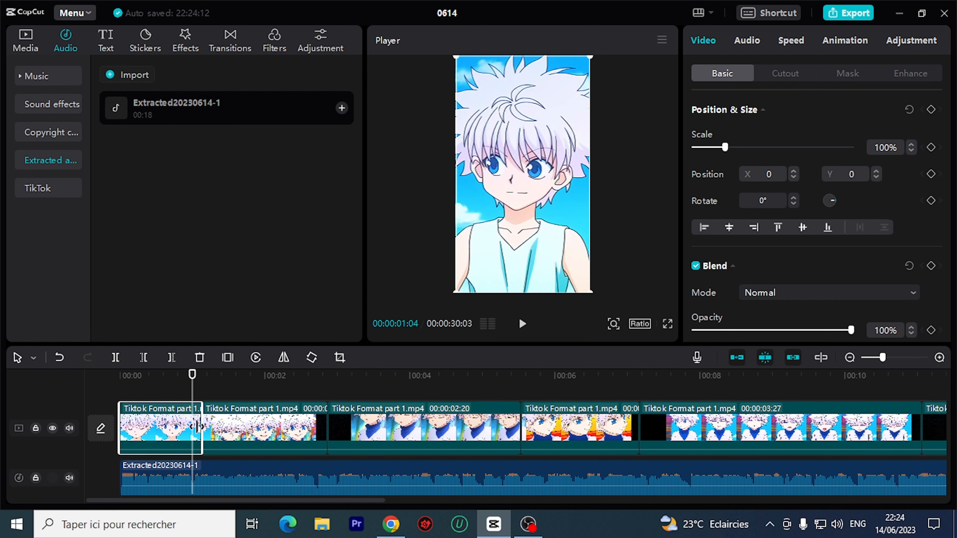
# Play through the second clip and trim its end to 00:00:02:05.
pyautogui.press('space')
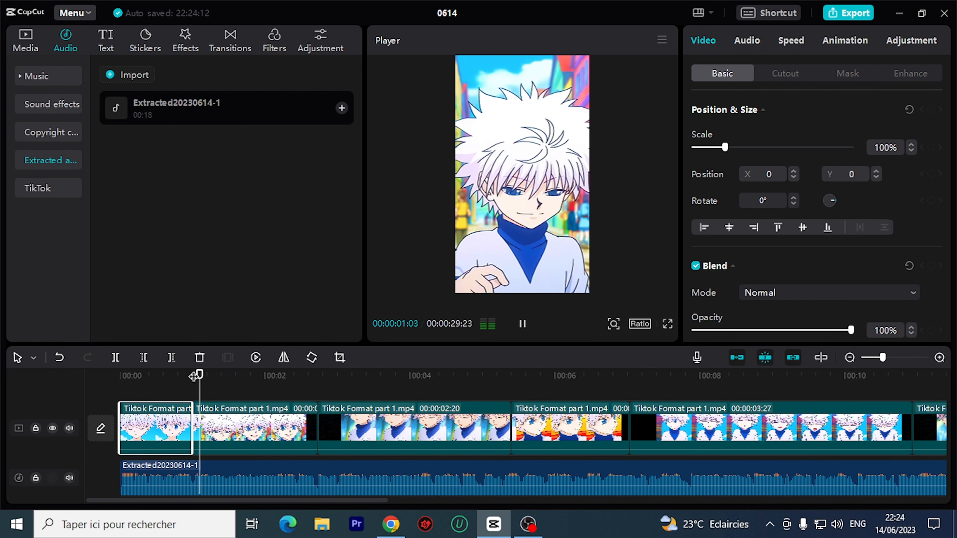
pyautogui.press('space')
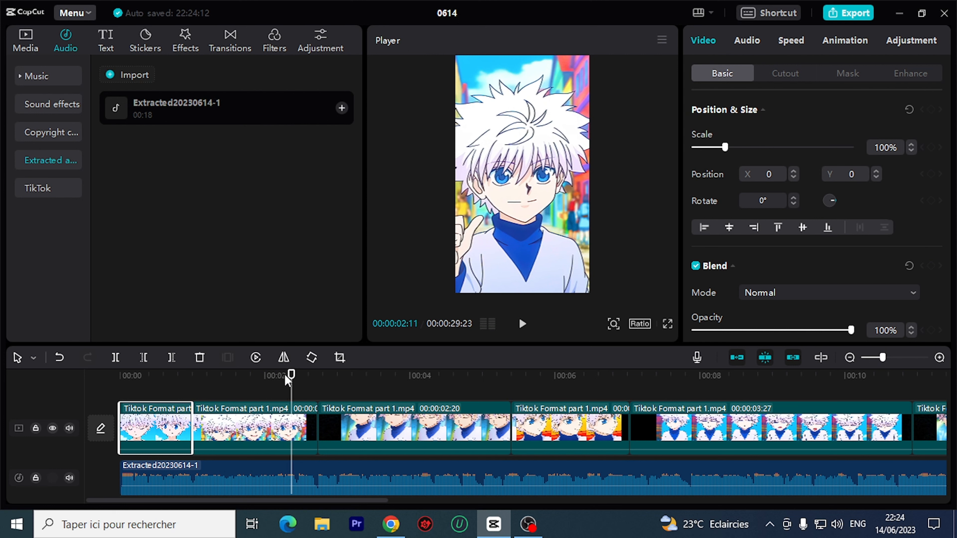
pyautogui.moveTo(293, 377)
pyautogui.mouseDown()
pyautogui.moveTo(242, 381)
pyautogui.moveTo(277, 381)
pyautogui.mouseUp()
pyautogui.press('space')
pyautogui.press('space')
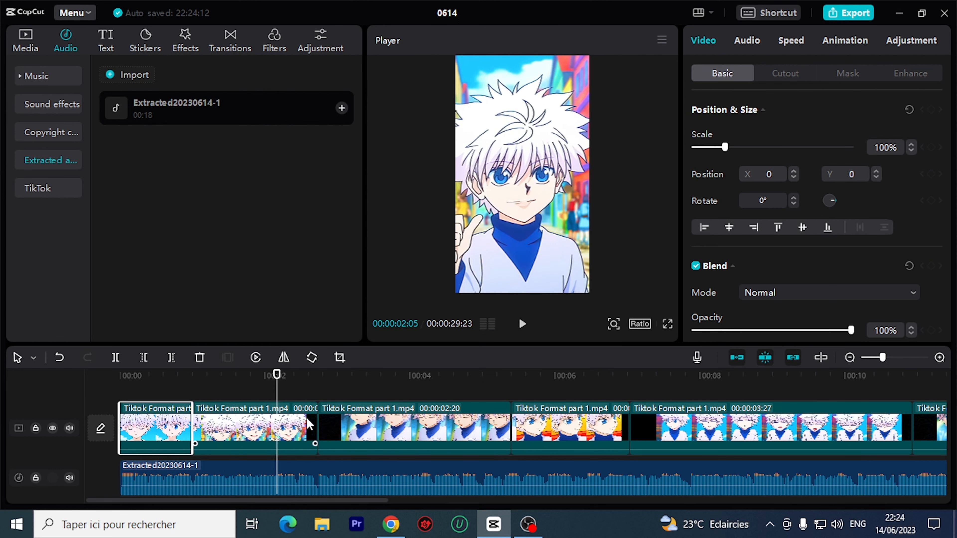
pyautogui.moveTo(315, 422); pyautogui.dragTo(281, 427)
# Replay the edit from the start and trim the end of the third clip to 00:00:03:10.
pyautogui.moveTo(276, 377); pyautogui.dragTo(108, 406)
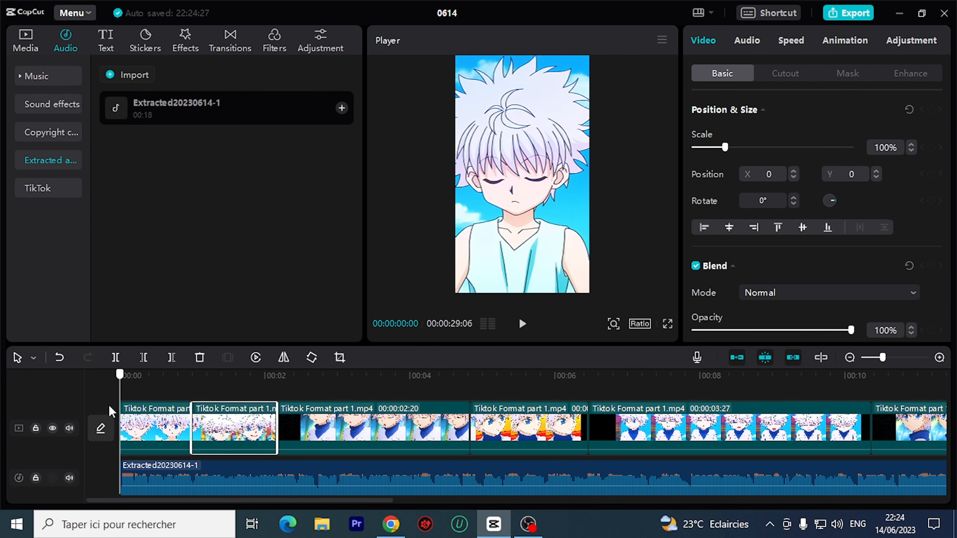
pyautogui.press('space')
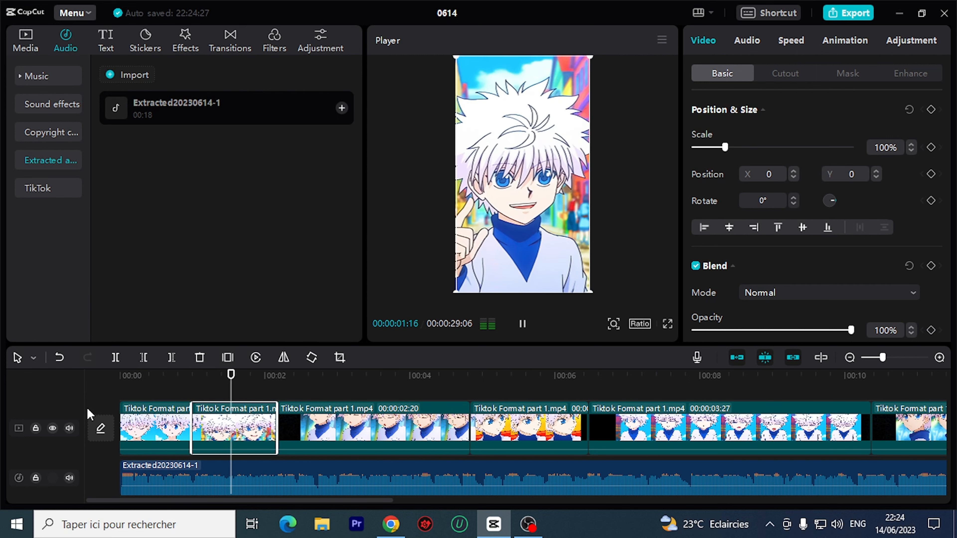
pyautogui.press('space')
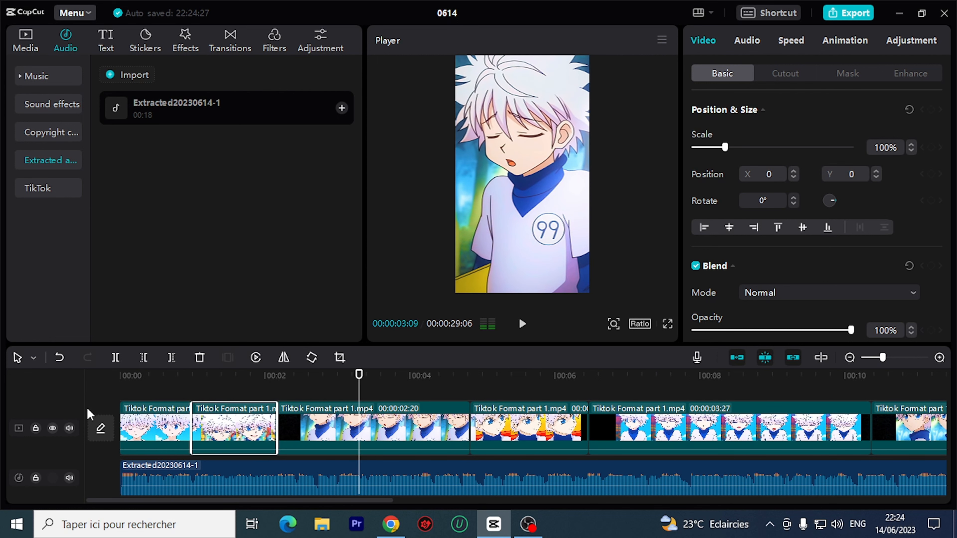
pyautogui.press('space')
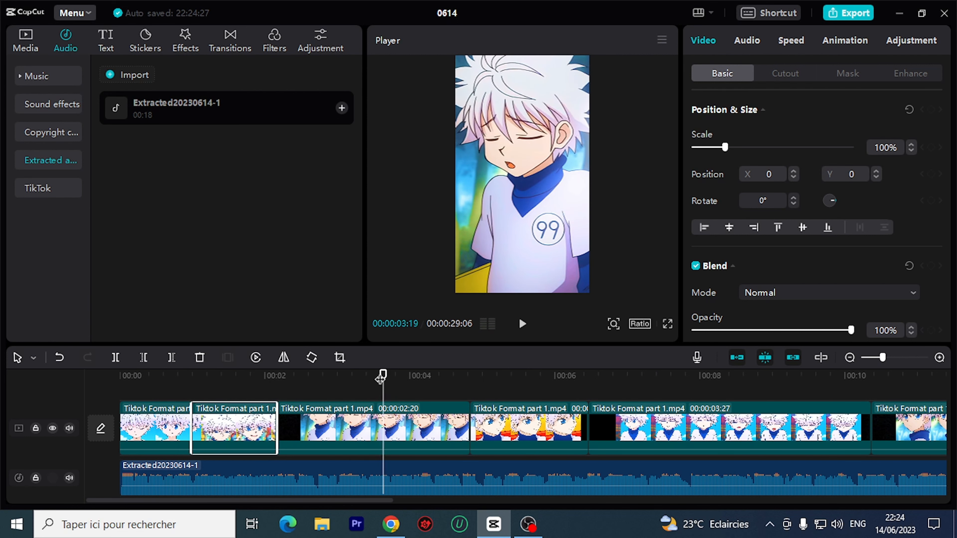
pyautogui.moveTo(380, 378); pyautogui.dragTo(362, 388)
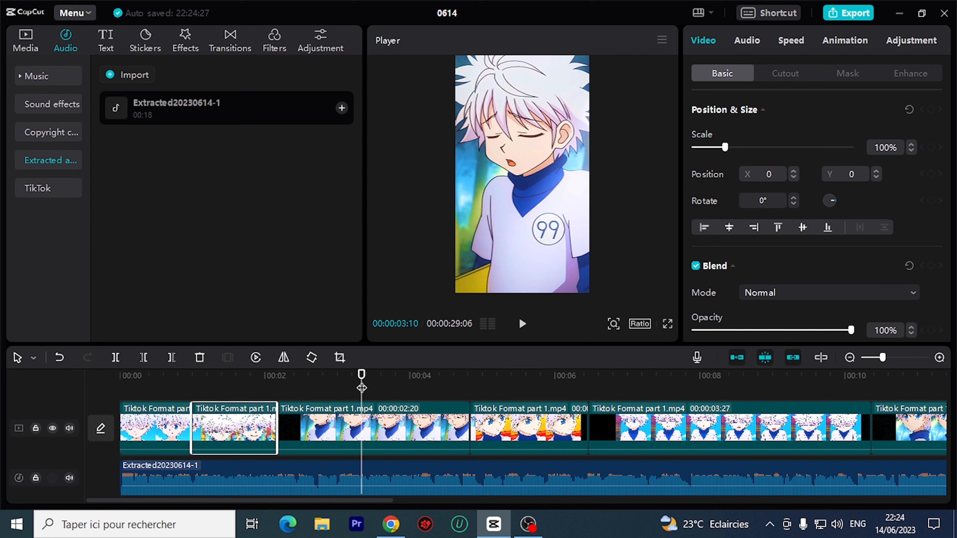
pyautogui.click(442, 435)
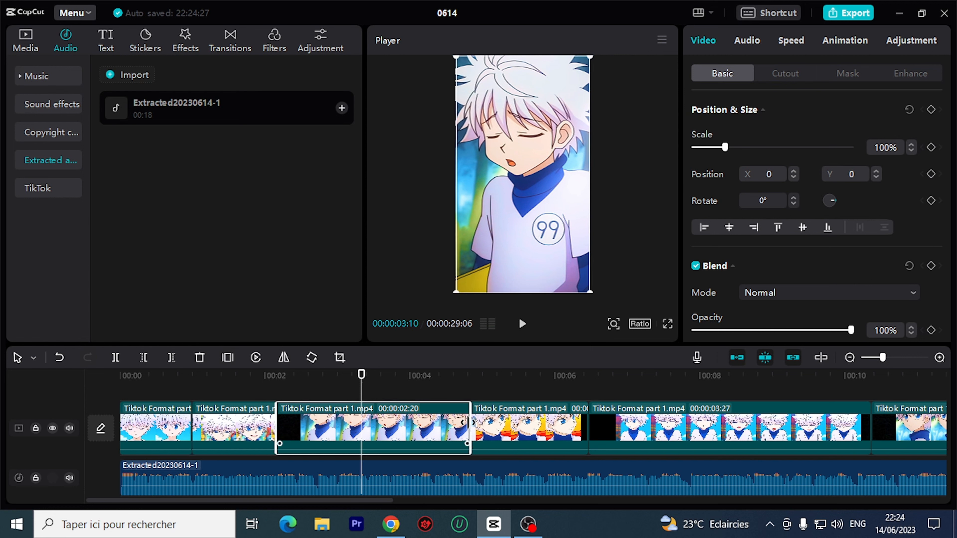
pyautogui.moveTo(468, 424); pyautogui.dragTo(361, 432)
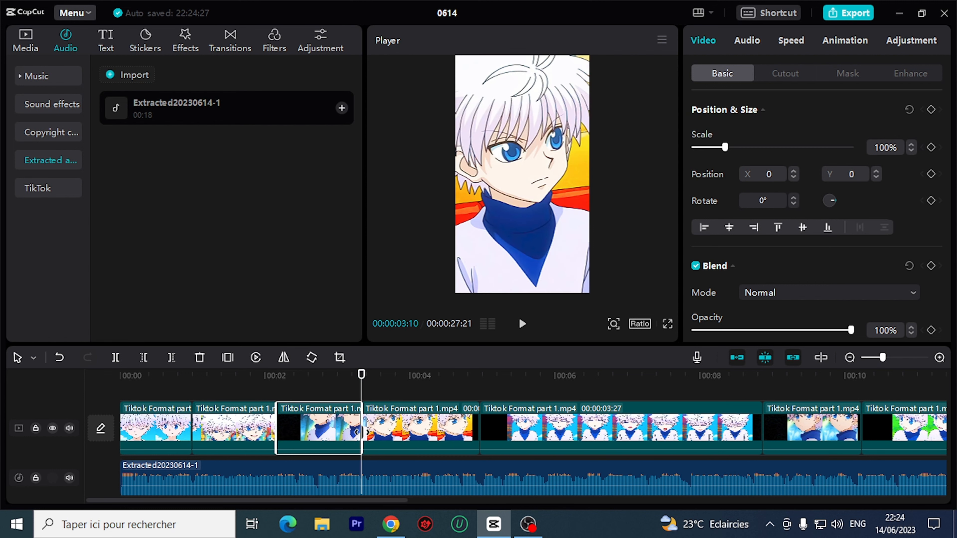
# Play the fourth clip and trim its end to 00:00:04:14.
pyautogui.press('space')
pyautogui.press('space')
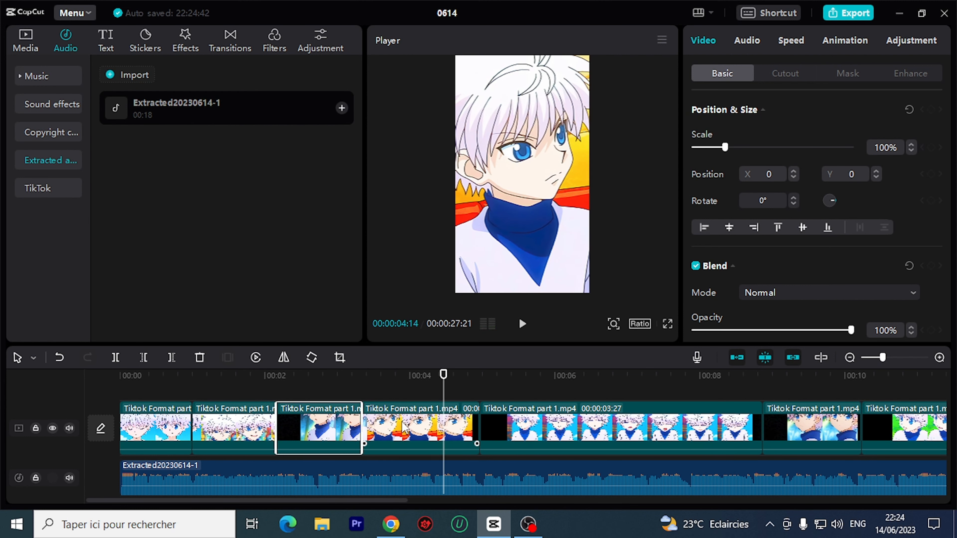
pyautogui.moveTo(480, 419); pyautogui.dragTo(447, 430)
# Play the fifth clip and trim its end to 00:00:05:18.
pyautogui.press('space')
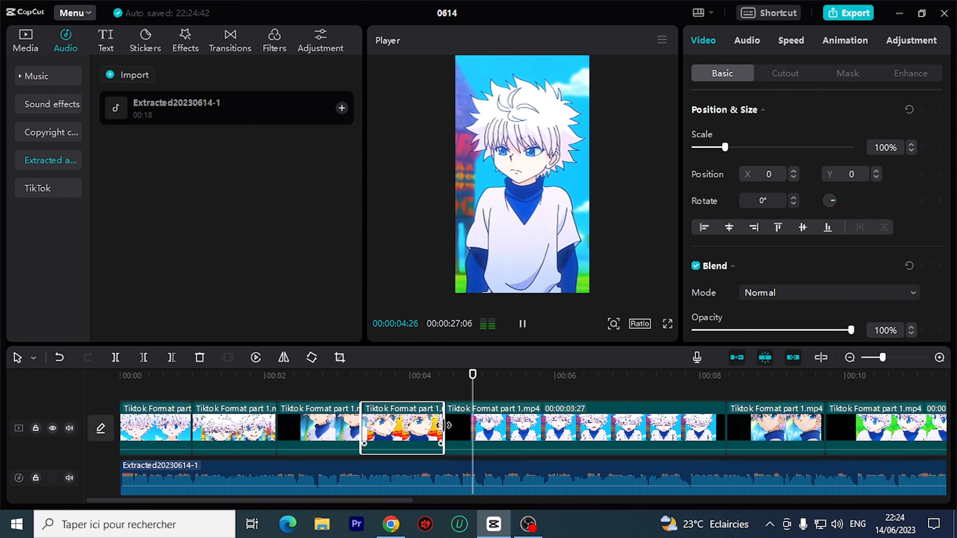
pyautogui.press('space')
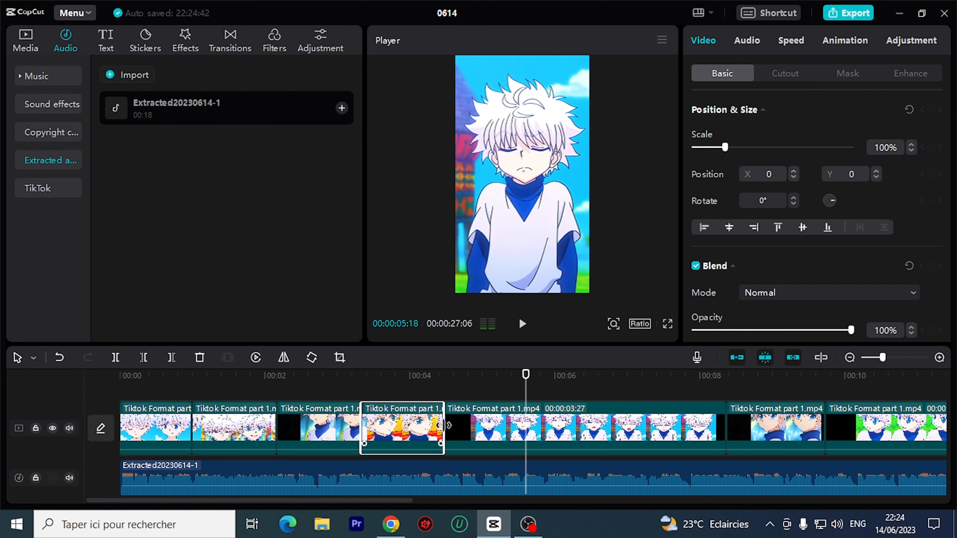
pyautogui.click(523, 376)
pyautogui.moveTo(524, 376); pyautogui.dragTo(525, 377)
pyautogui.click(542, 428)
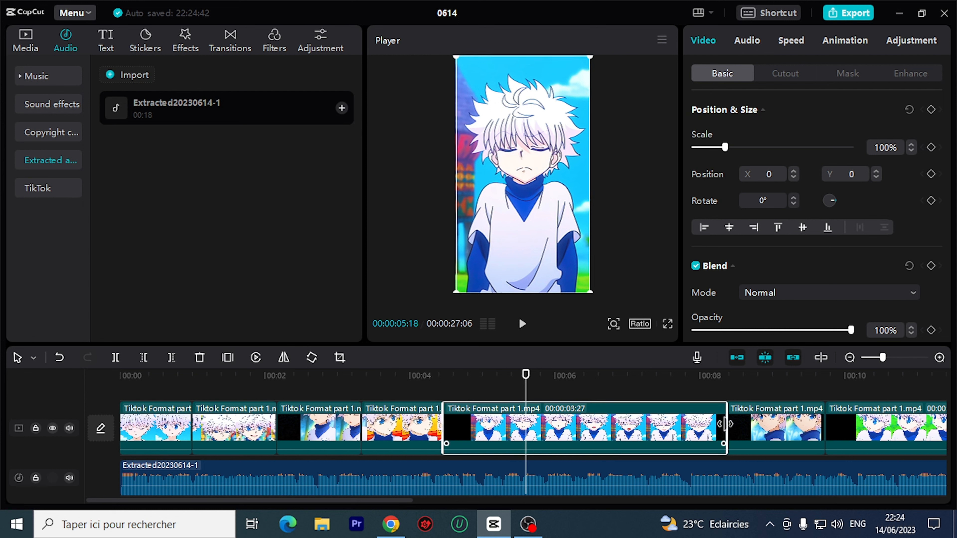
pyautogui.moveTo(724, 424); pyautogui.dragTo(526, 424)
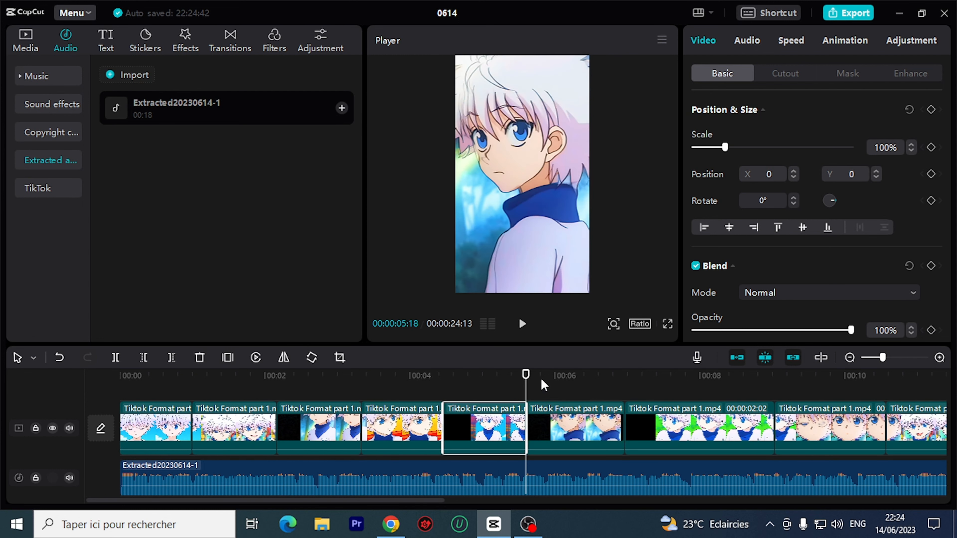
# Play the sixth clip and trim its end to 00:00:06:22.
pyautogui.press('space')
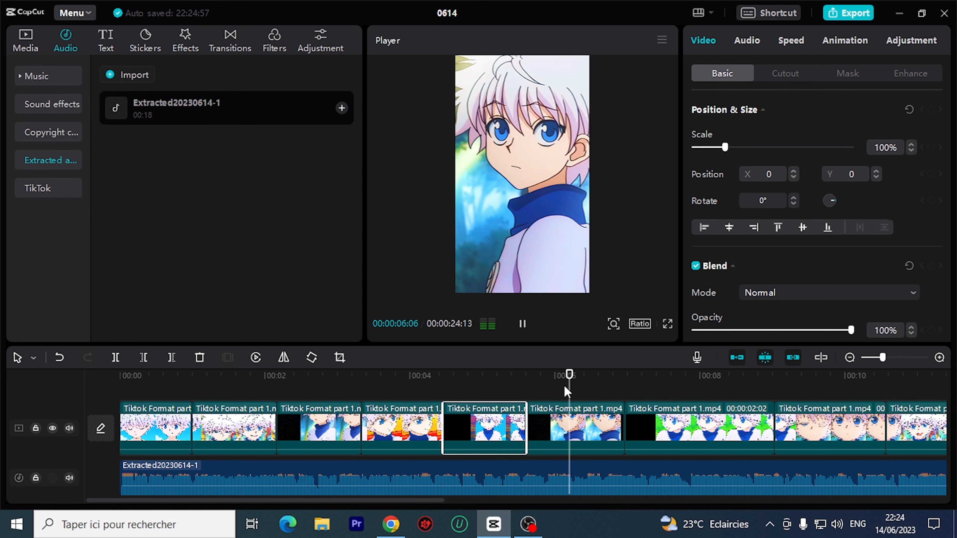
pyautogui.press('space')
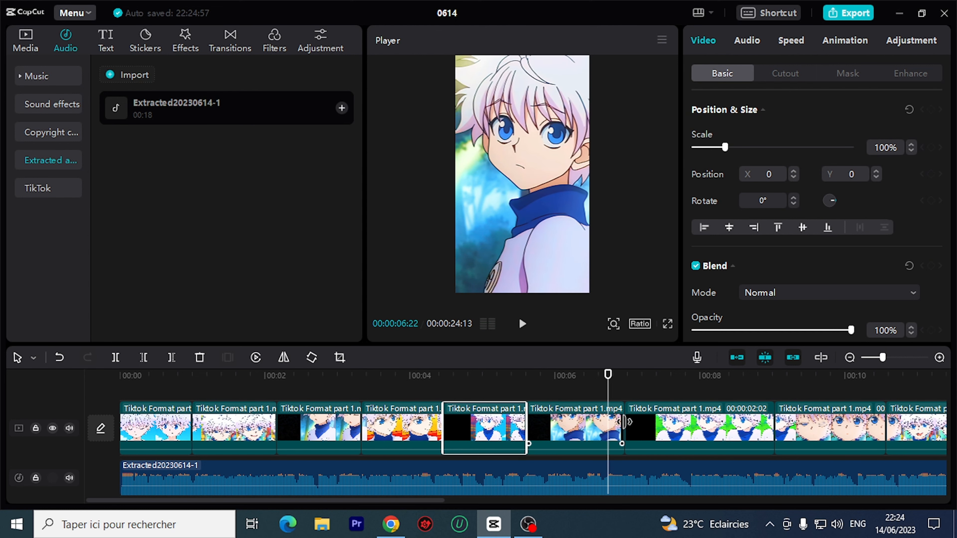
pyautogui.moveTo(623, 421); pyautogui.dragTo(608, 421)
# Play the seventh clip and trim its end to 00:00:07:26.
pyautogui.press('space')
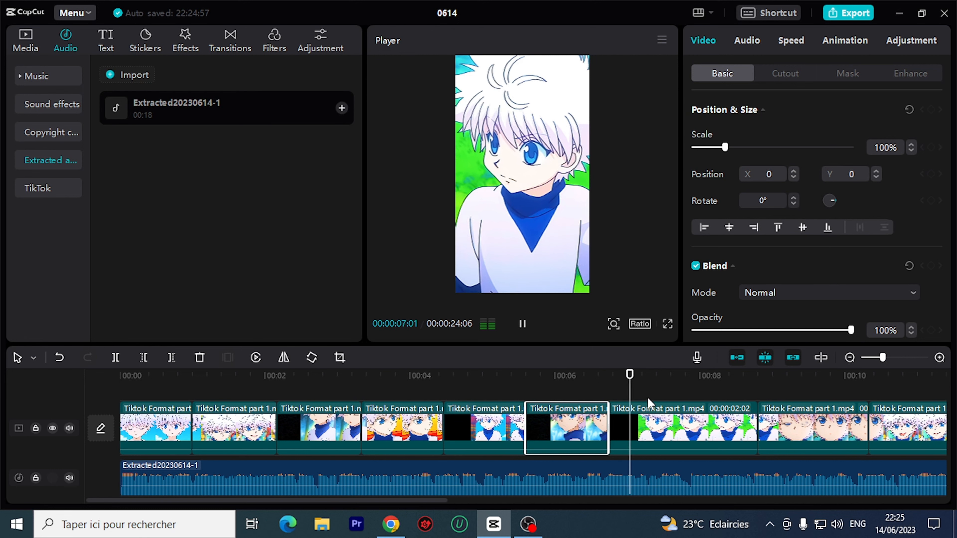
pyautogui.press('space')
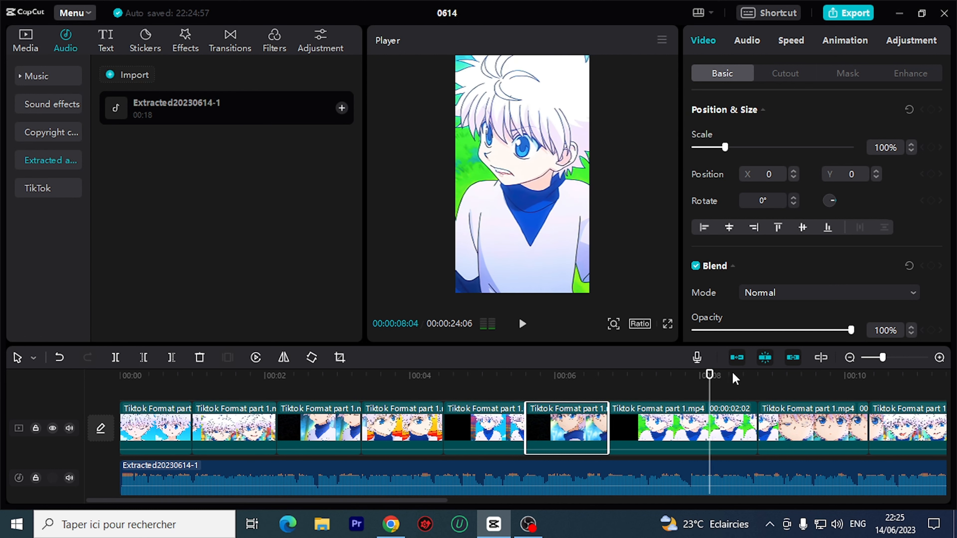
pyautogui.moveTo(709, 377); pyautogui.dragTo(690, 385)
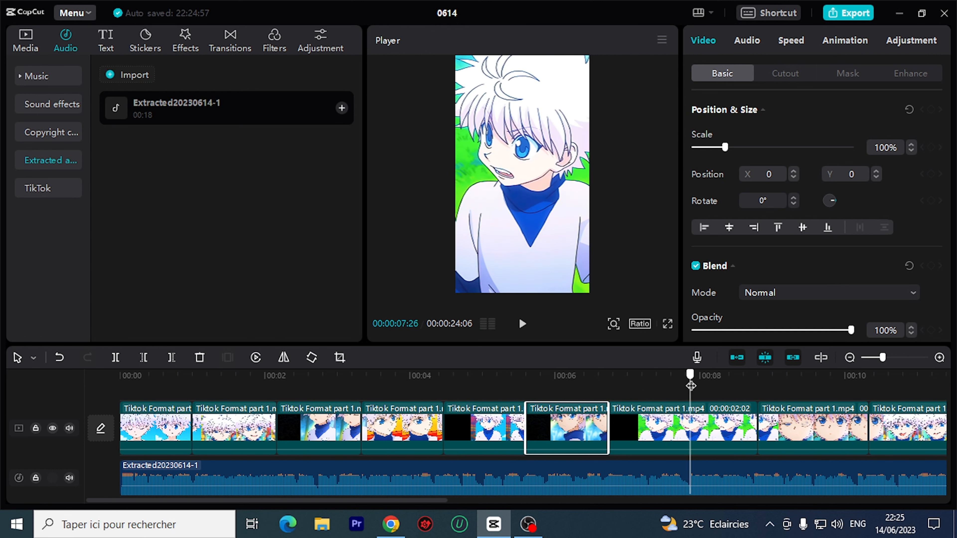
pyautogui.click(715, 425)
pyautogui.moveTo(757, 422); pyautogui.dragTo(694, 425)
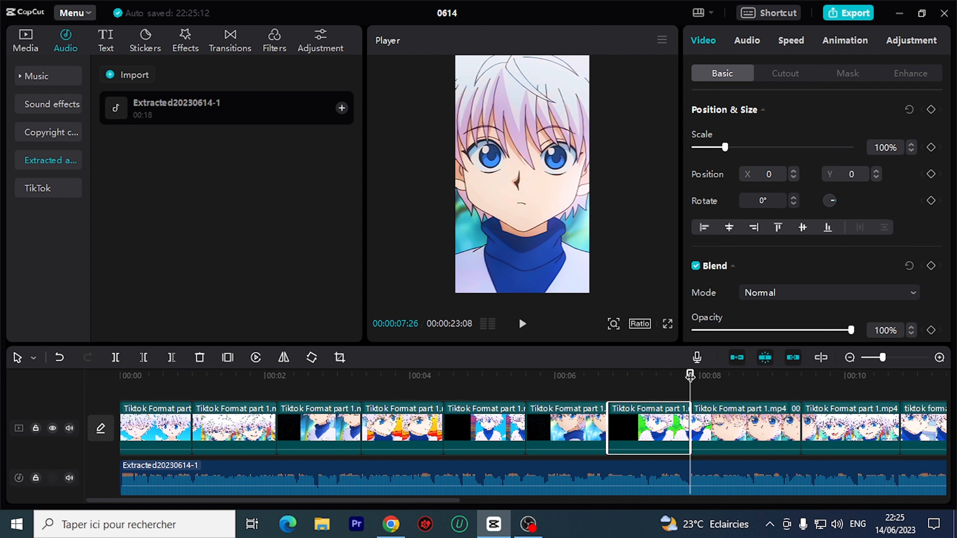
# Play the eighth clip and trim its end to 00:00:09:00.
pyautogui.press('space')
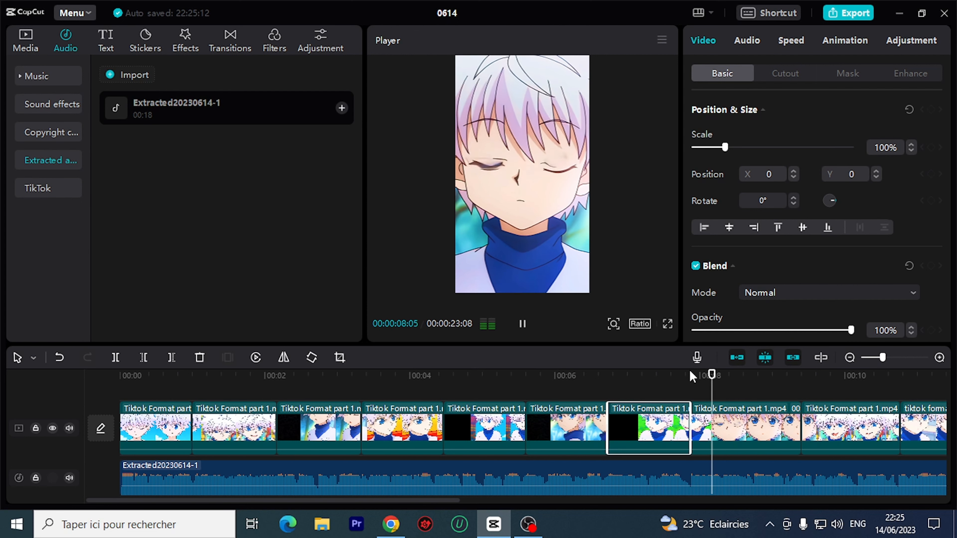
pyautogui.press('space')
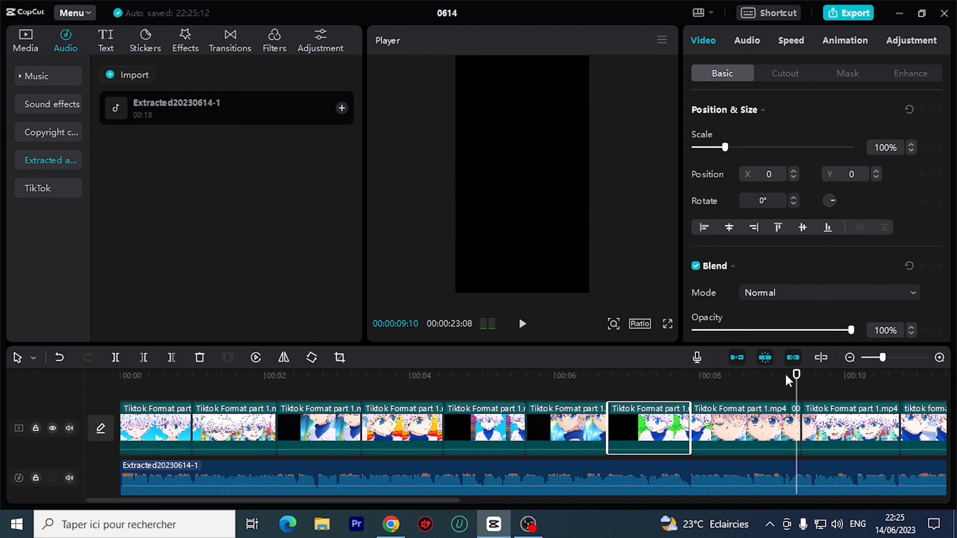
pyautogui.moveTo(791, 377); pyautogui.dragTo(772, 394)
pyautogui.press('space')
pyautogui.press('space')
pyautogui.press('space')
pyautogui.press('space')
pyautogui.click(786, 425)
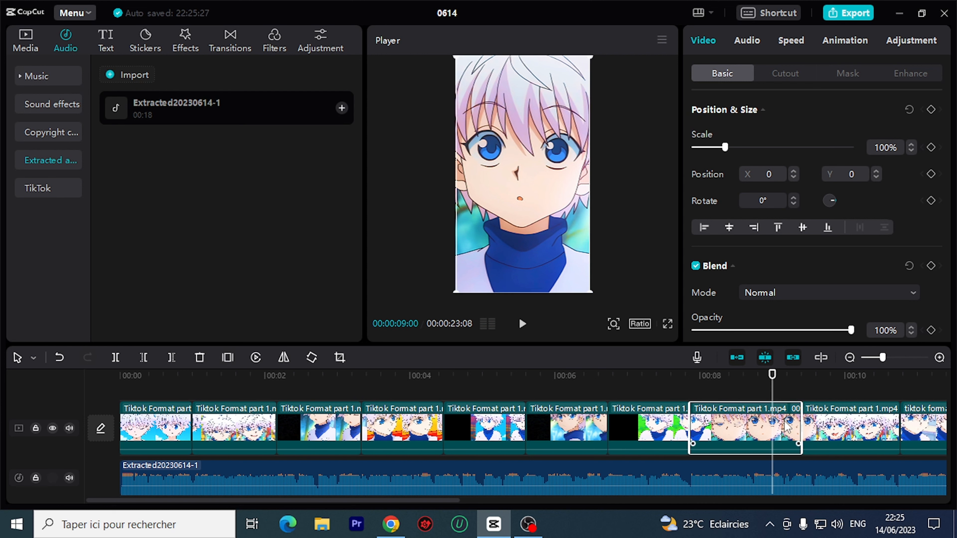
pyautogui.moveTo(799, 422); pyautogui.dragTo(770, 429)
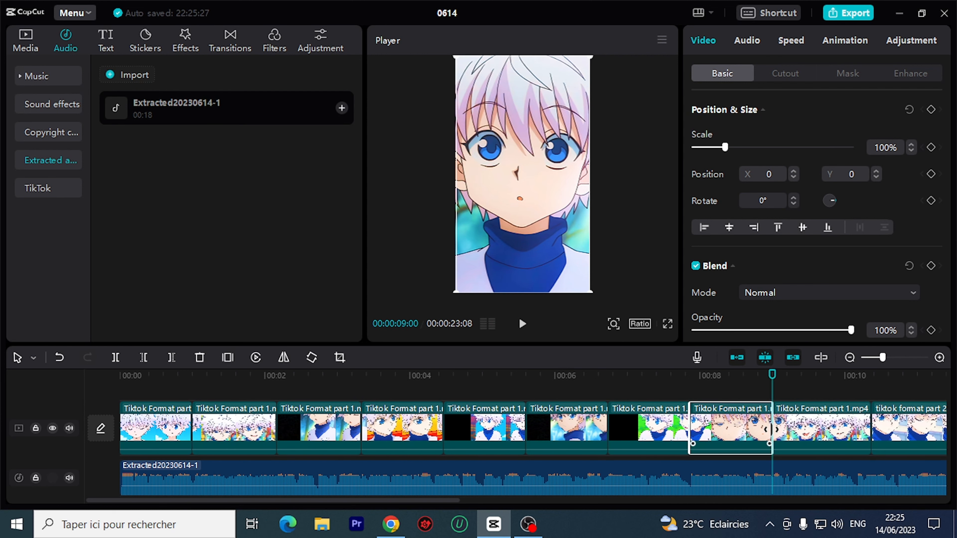
# Play the ninth clip and trim its end to 00:00:10:05.
pyautogui.press('space')
pyautogui.press('space')
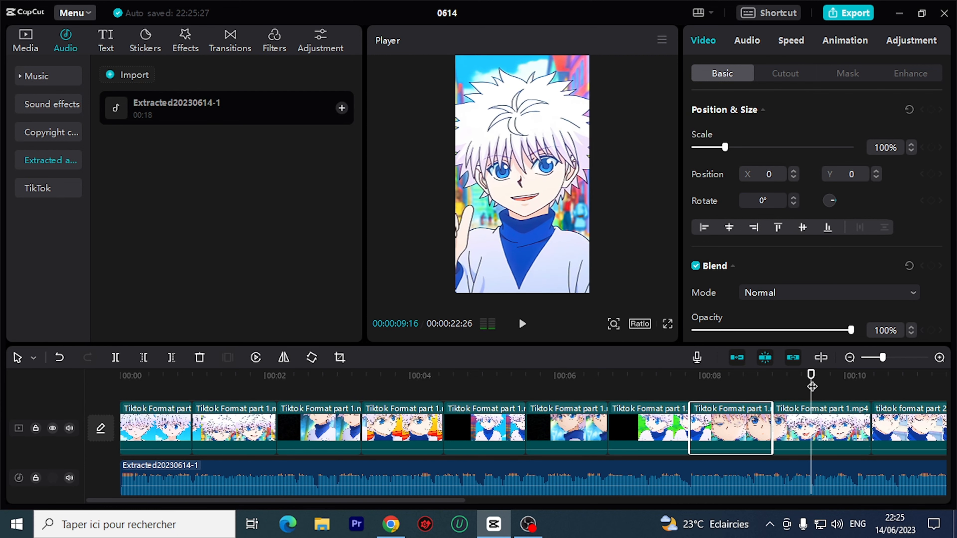
pyautogui.click(688, 399)
pyautogui.click(676, 399)
pyautogui.press('space')
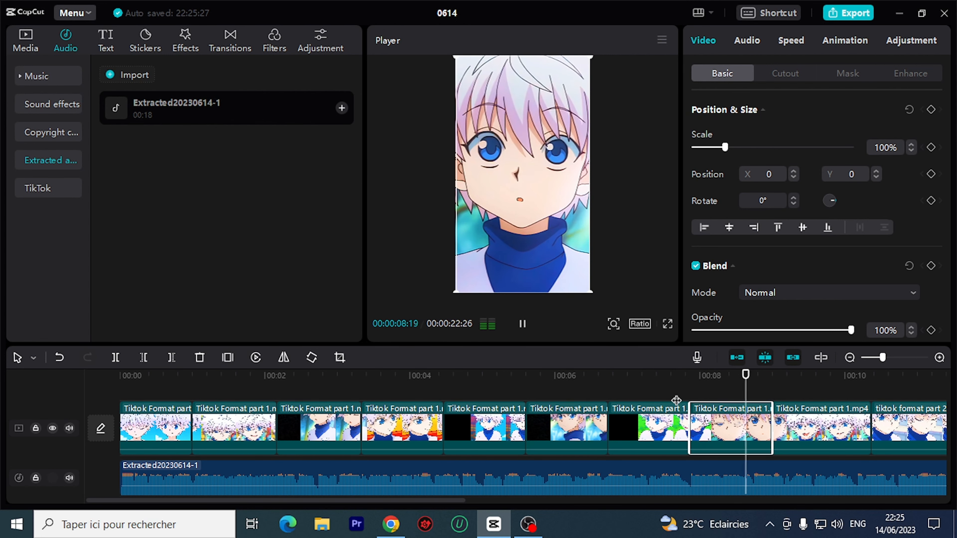
pyautogui.press('space')
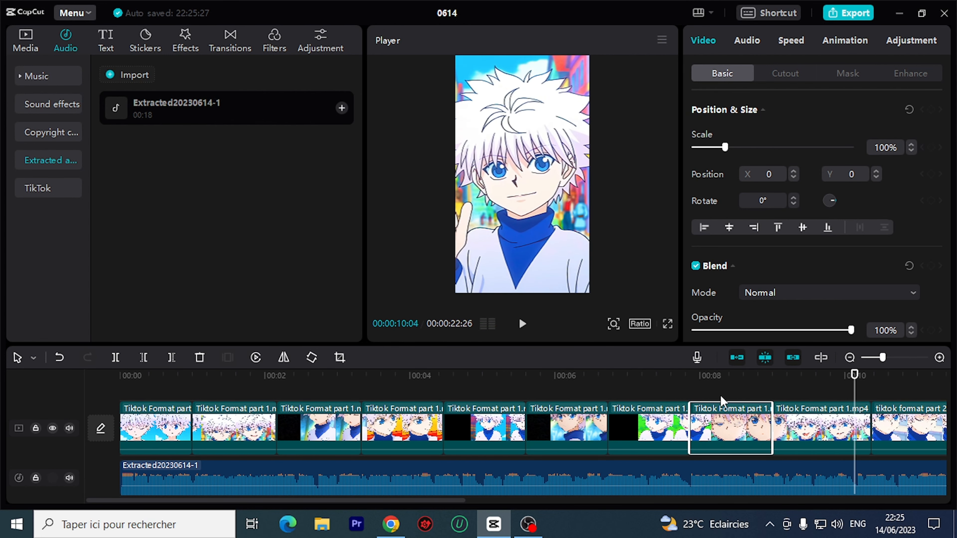
pyautogui.moveTo(873, 379); pyautogui.dragTo(857, 391)
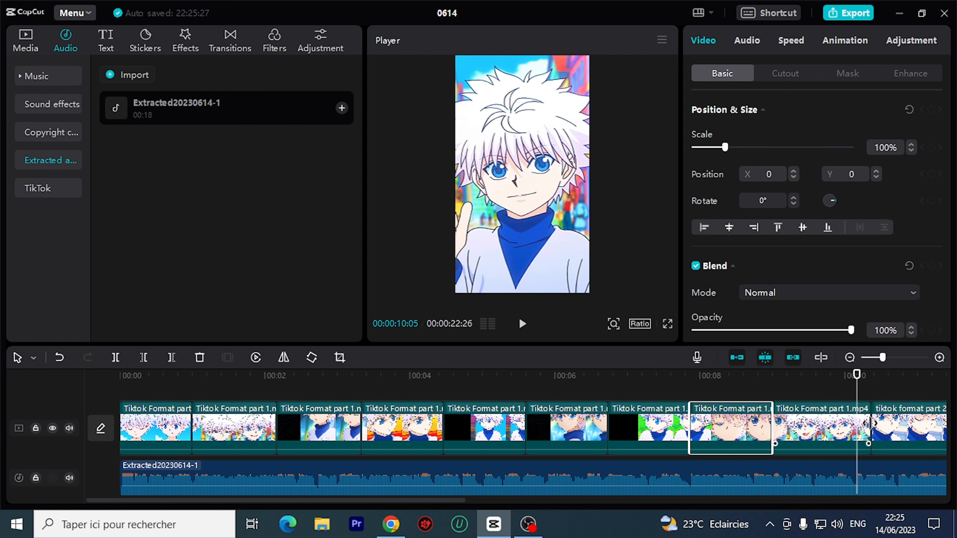
pyautogui.press('w')
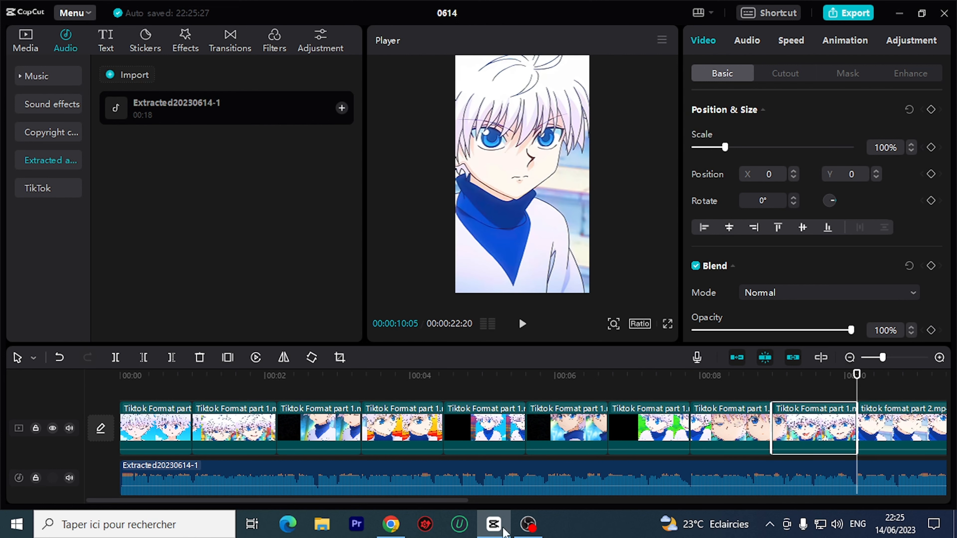
# Play the tenth clip and trim its end to 00:00:11:10.
pyautogui.moveTo(433, 499); pyautogui.dragTo(612, 508)
pyautogui.press('space')
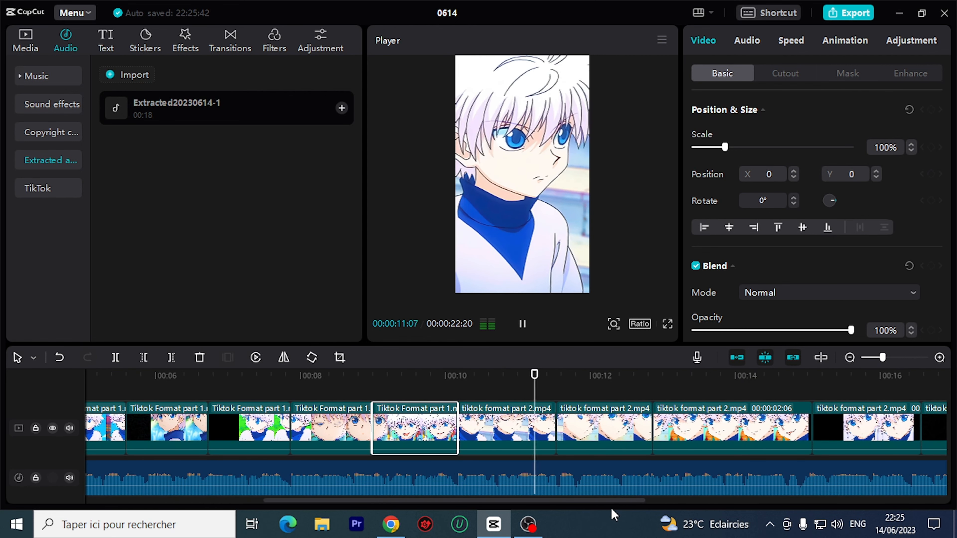
pyautogui.press('space')
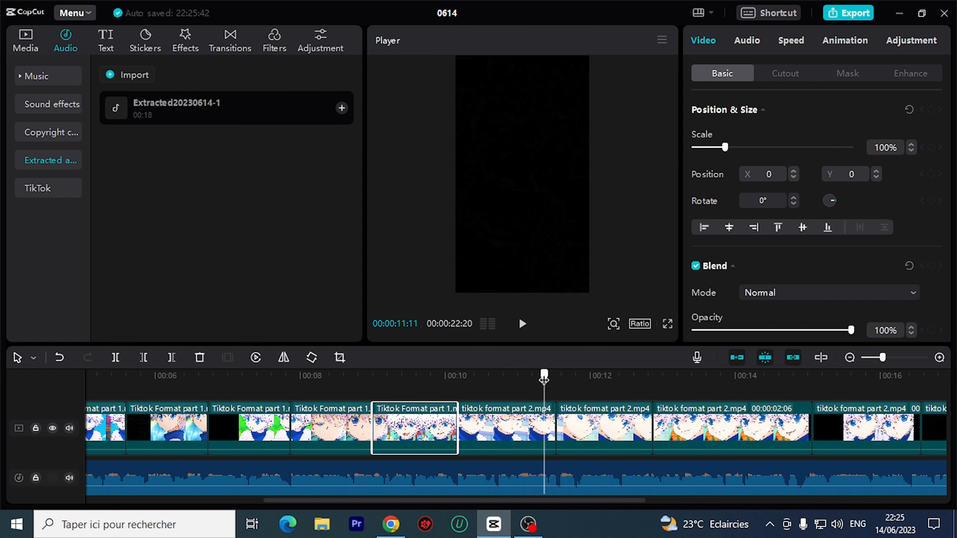
pyautogui.press('space')
pyautogui.press('space')
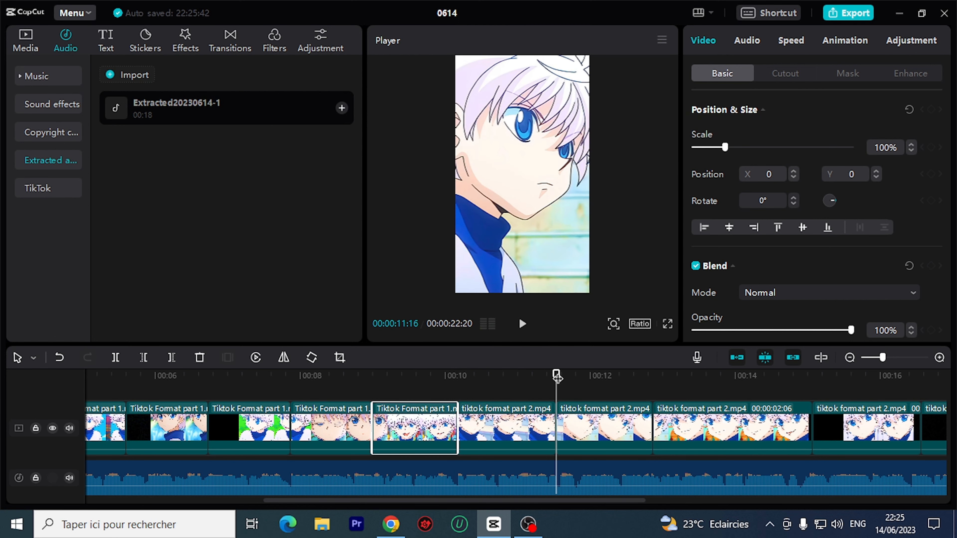
pyautogui.moveTo(557, 376); pyautogui.dragTo(542, 383)
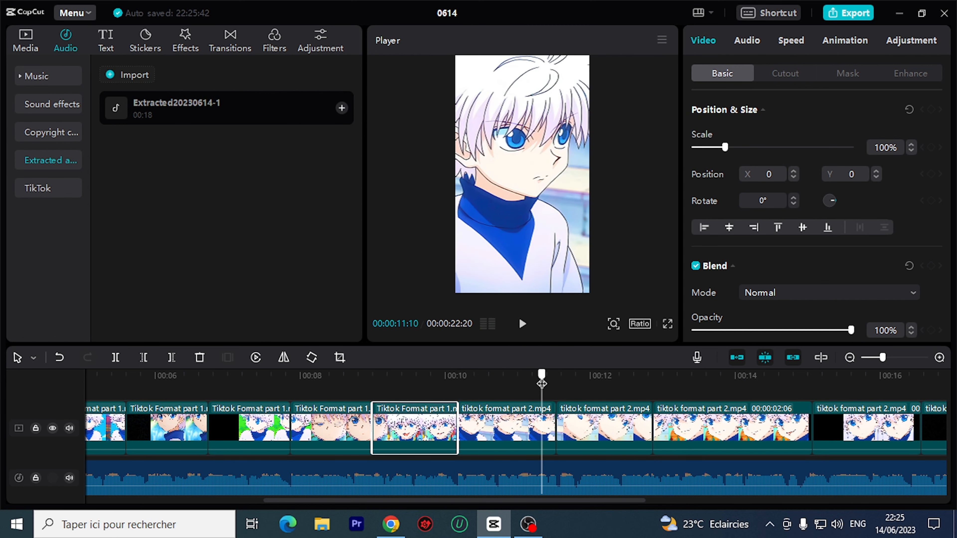
pyautogui.click(559, 425)
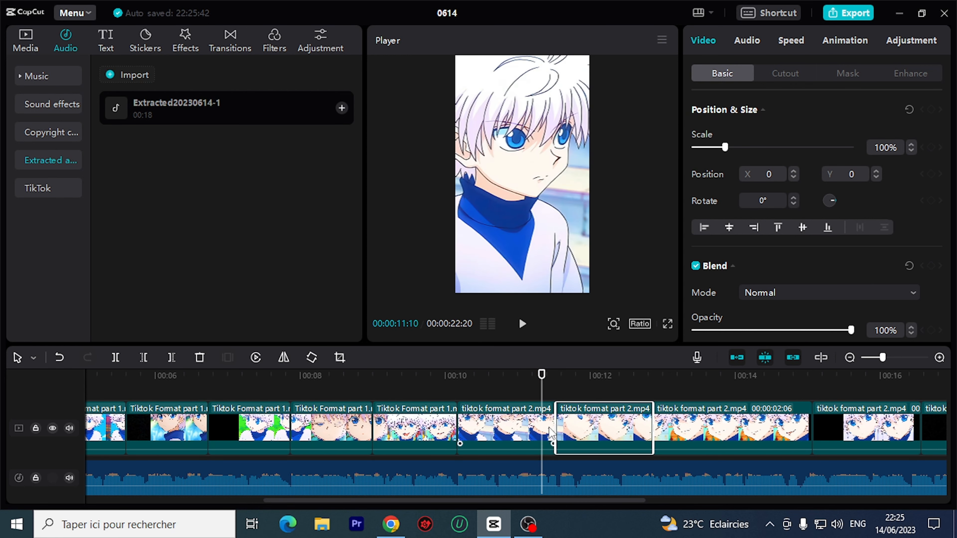
pyautogui.moveTo(551, 433); pyautogui.dragTo(541, 434)
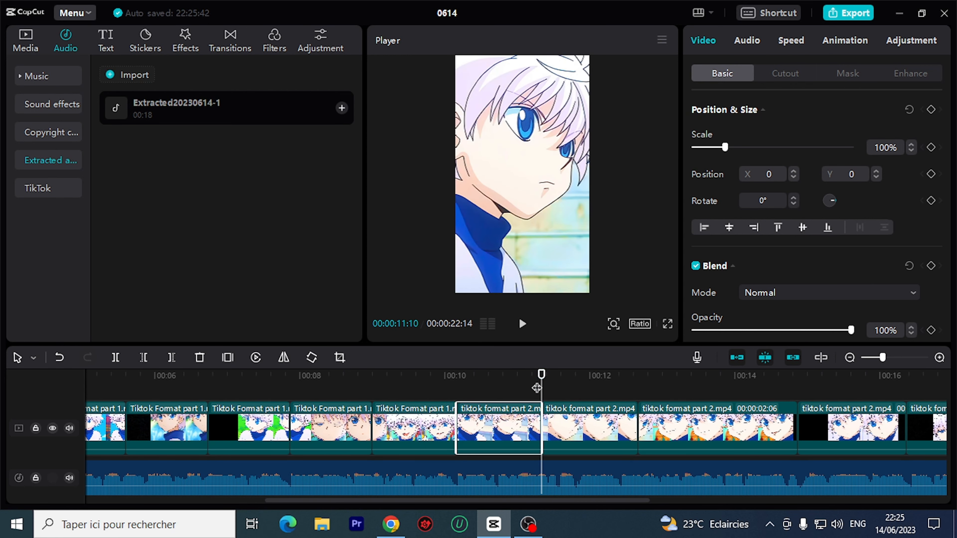
# Play the eleventh clip and trim its end to 00:00:12:13.
pyautogui.click(486, 377)
pyautogui.press('space')
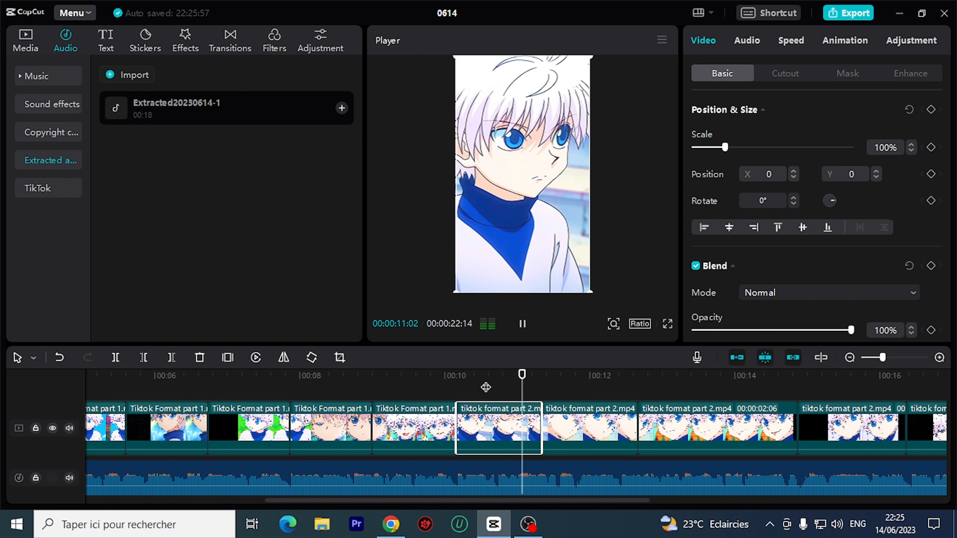
pyautogui.press('space')
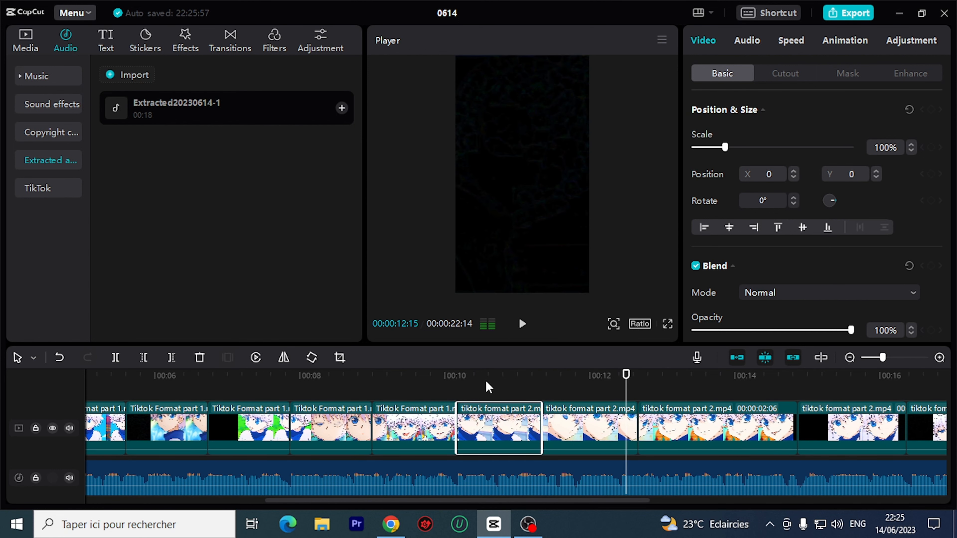
pyautogui.moveTo(626, 377); pyautogui.dragTo(621, 379)
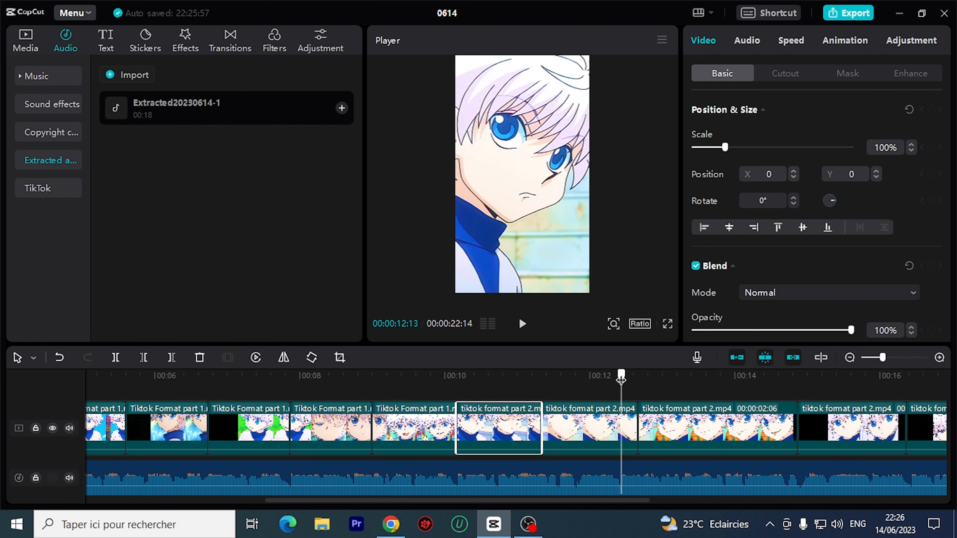
pyautogui.moveTo(640, 418); pyautogui.dragTo(624, 424)
# Play the twelfth clip and trim its end to 00:00:13:17.
pyautogui.click(604, 500)
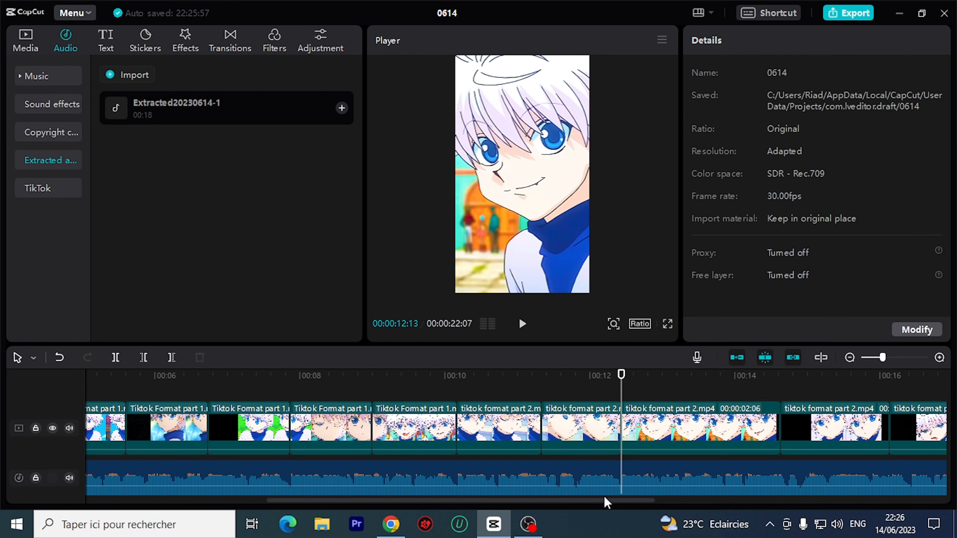
pyautogui.moveTo(611, 500); pyautogui.dragTo(634, 500)
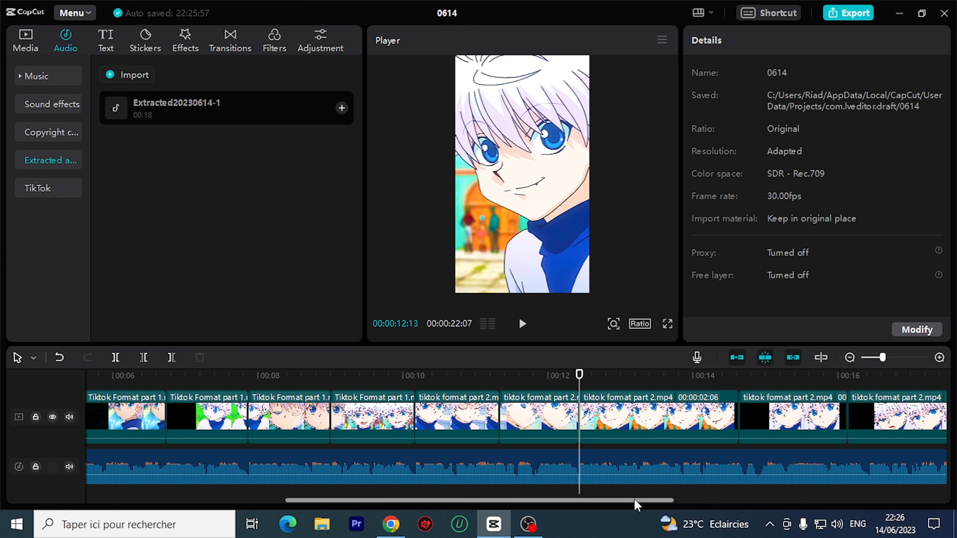
pyautogui.press('space')
pyautogui.press('space')
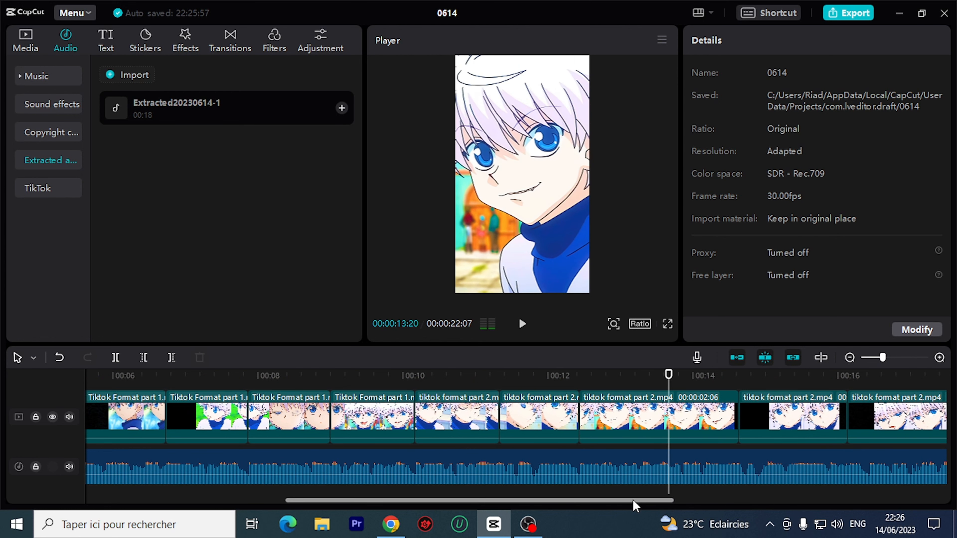
pyautogui.moveTo(671, 376)
pyautogui.mouseDown()
pyautogui.moveTo(658, 376)
pyautogui.moveTo(678, 375)
pyautogui.moveTo(662, 385)
pyautogui.mouseUp()
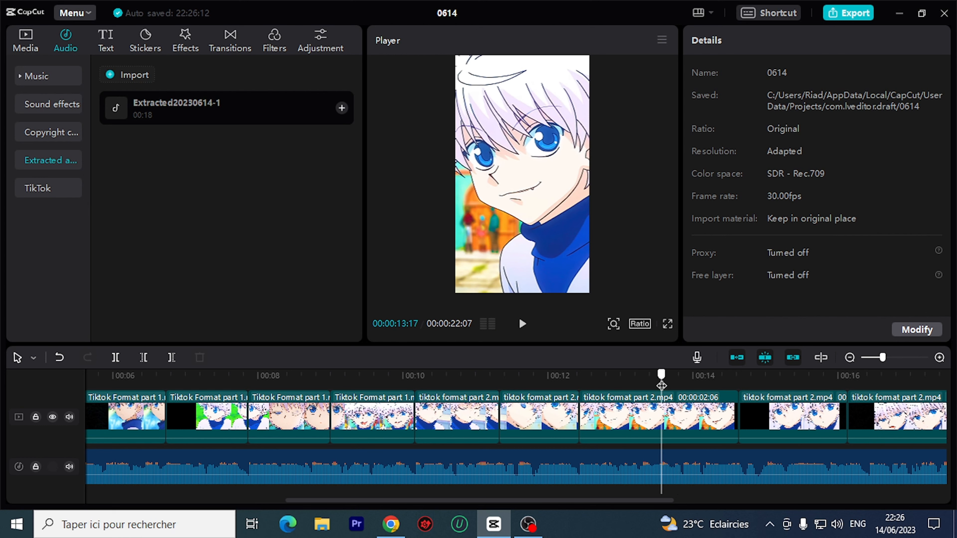
pyautogui.moveTo(736, 422); pyautogui.dragTo(663, 430)
# Play the thirteenth clip, trim its end to 00:00:14:23 and check the cut frame by frame.
pyautogui.press('space')
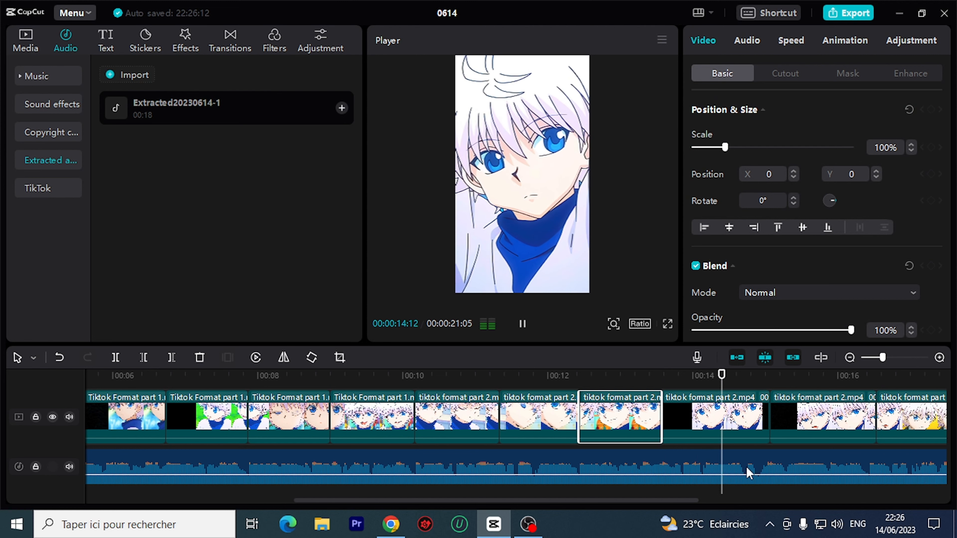
pyautogui.press('space')
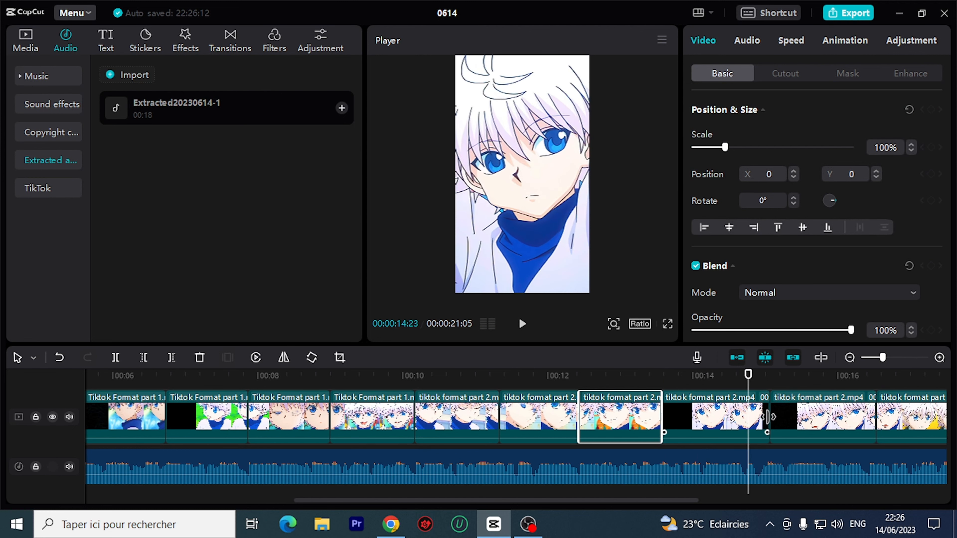
pyautogui.moveTo(768, 416); pyautogui.dragTo(751, 411)
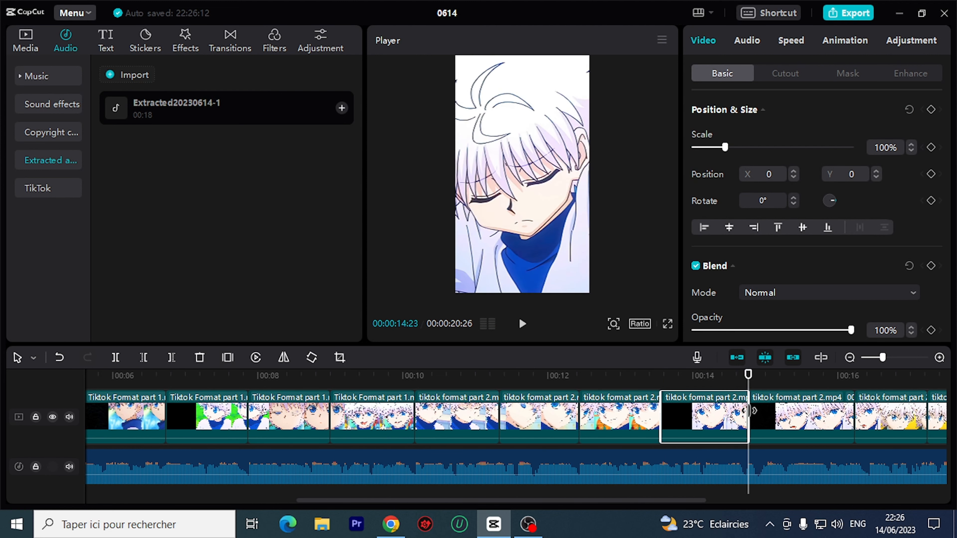
pyautogui.press('Left')
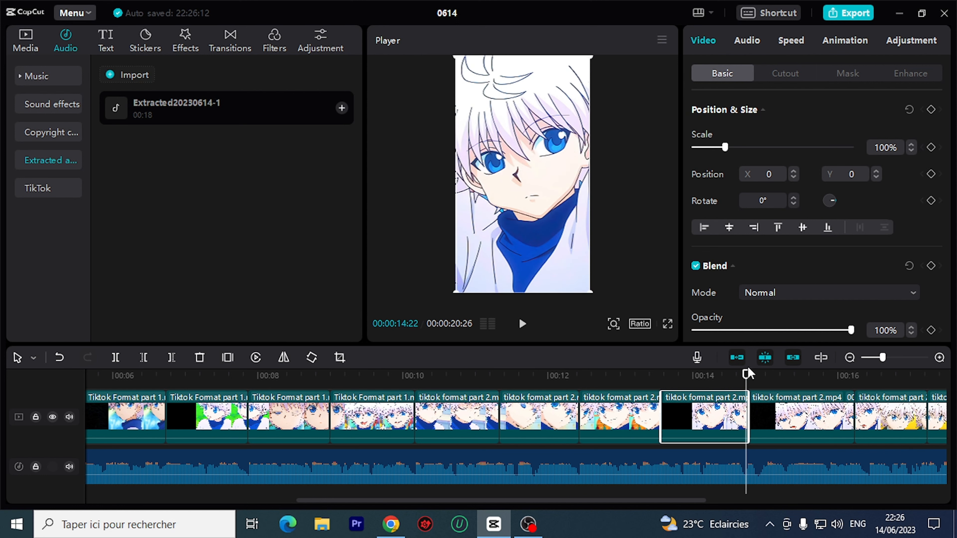
pyautogui.moveTo(747, 374); pyautogui.dragTo(746, 381)
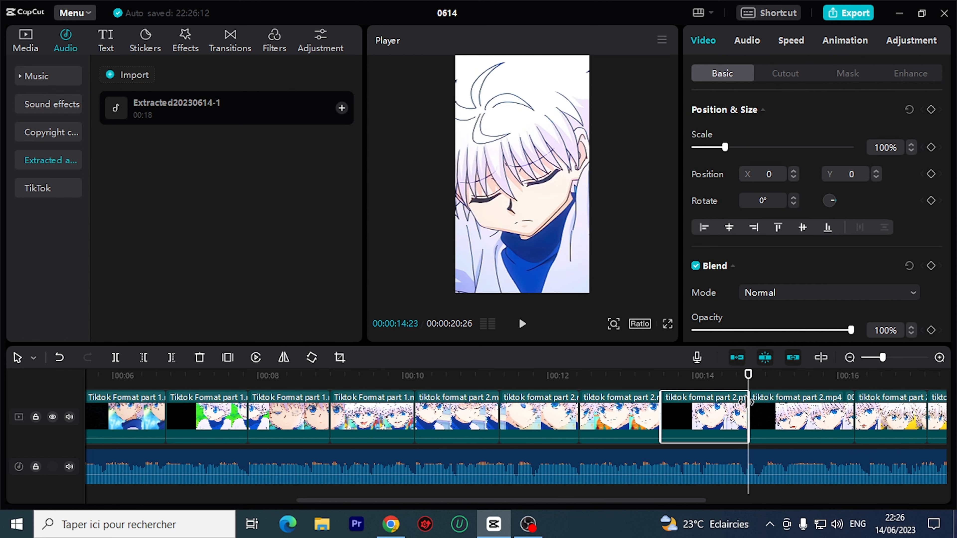
# Play the fourteenth clip and trim its end to 00:00:15:27.
pyautogui.press('space')
pyautogui.press('space')
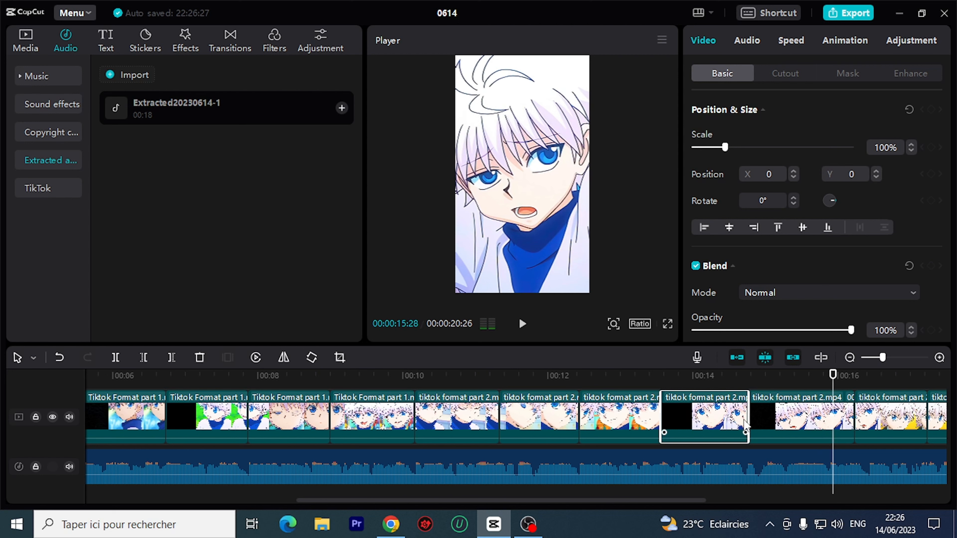
pyautogui.press('Left')
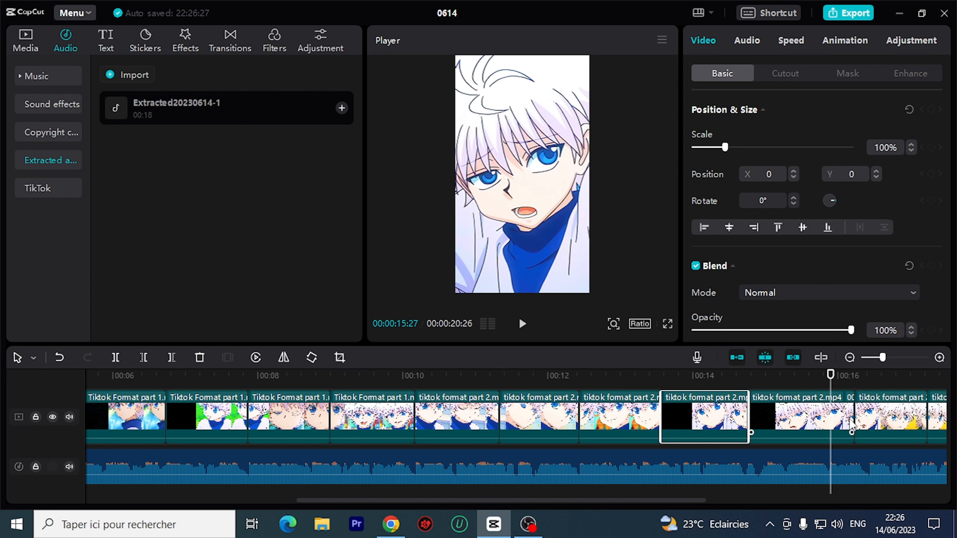
pyautogui.moveTo(852, 413); pyautogui.dragTo(832, 415)
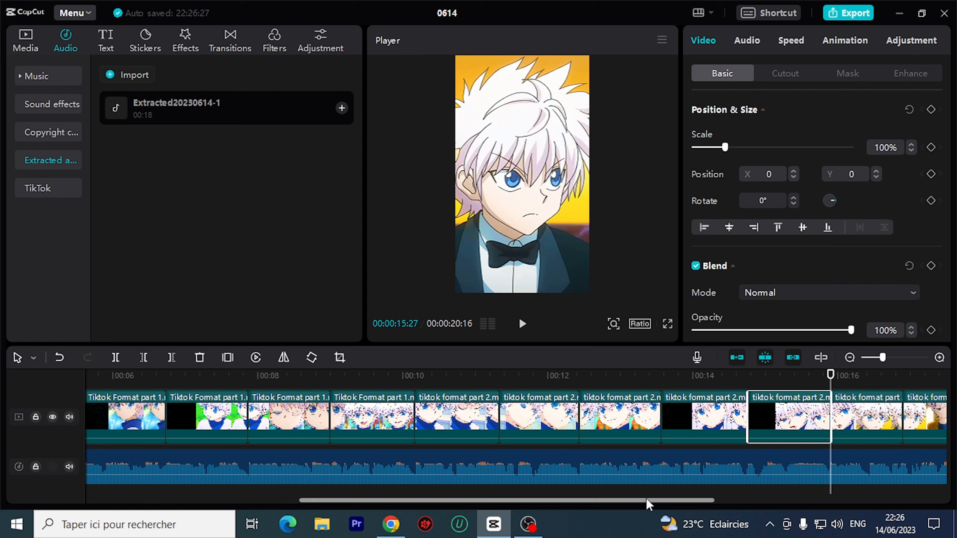
# Play the fifteenth clip twice and trim its end to the beat shortly before 00:00:17:00.
pyautogui.moveTo(665, 500); pyautogui.dragTo(768, 497)
pyautogui.press('space')
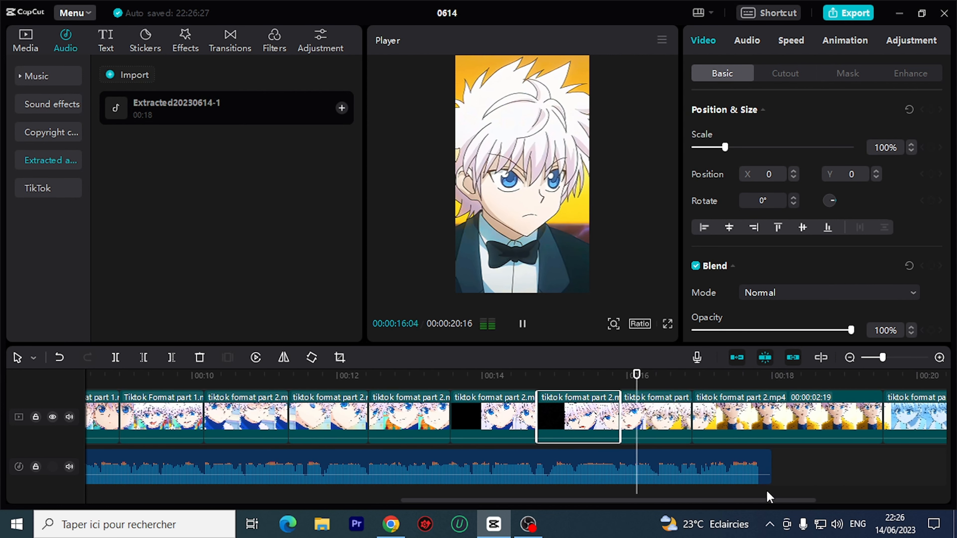
pyautogui.press('space')
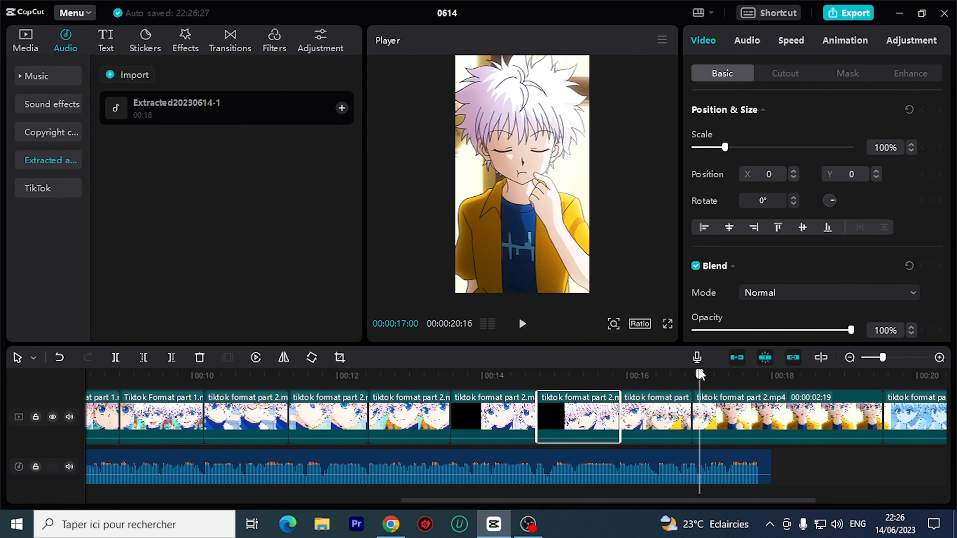
pyautogui.click(663, 386)
pyautogui.press('space')
pyautogui.press('space')
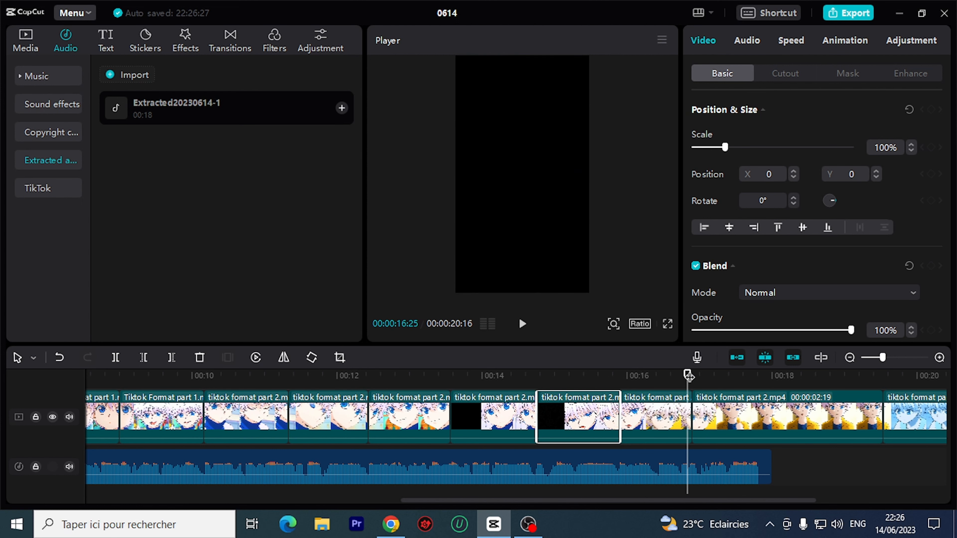
pyautogui.moveTo(688, 376); pyautogui.dragTo(680, 379)
pyautogui.moveTo(688, 412); pyautogui.dragTo(683, 415)
# Play the end of the sequence from about 00:00:16:25 to check the last cut and find where the audio ends.
pyautogui.press('space')
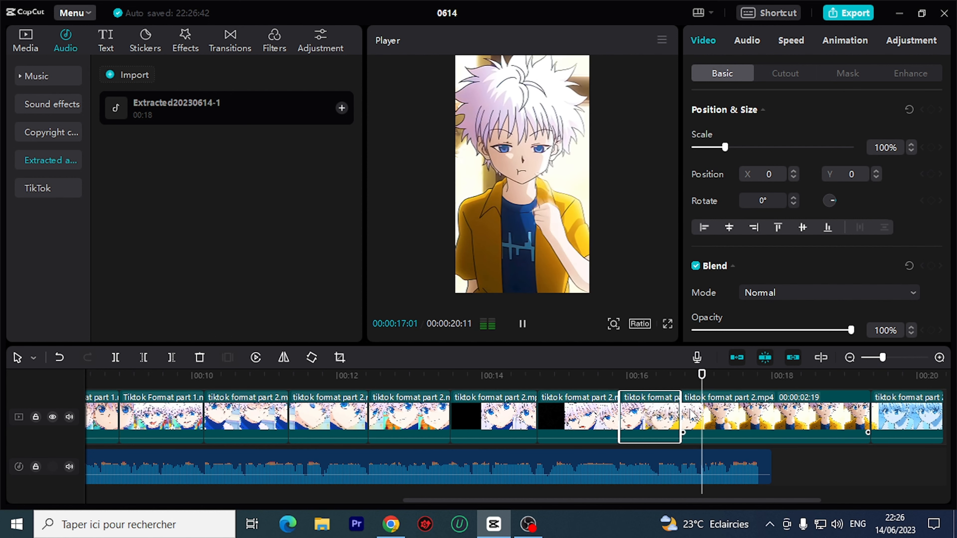
pyautogui.press('space')
pyautogui.press('space')
pyautogui.press('space')
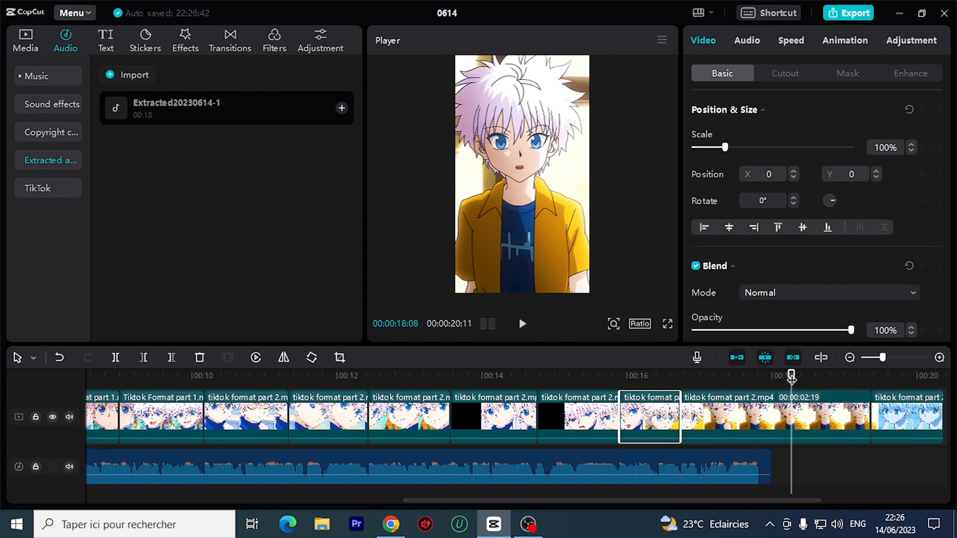
# Split the yellow-jacket clip and the extracted audio at 00:00:17:25 and delete both parts after the cut.
pyautogui.moveTo(791, 377); pyautogui.dragTo(760, 392)
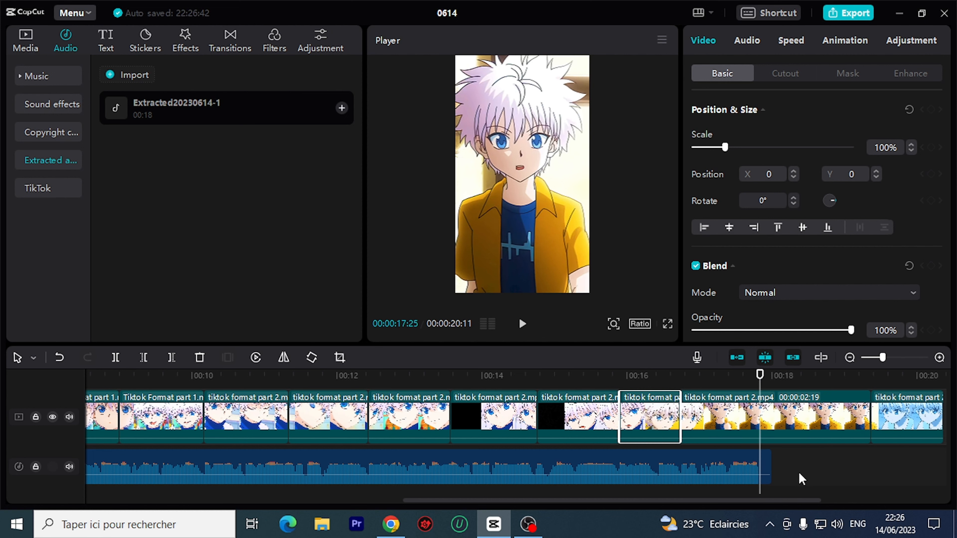
pyautogui.click(799, 481)
pyautogui.click(774, 414)
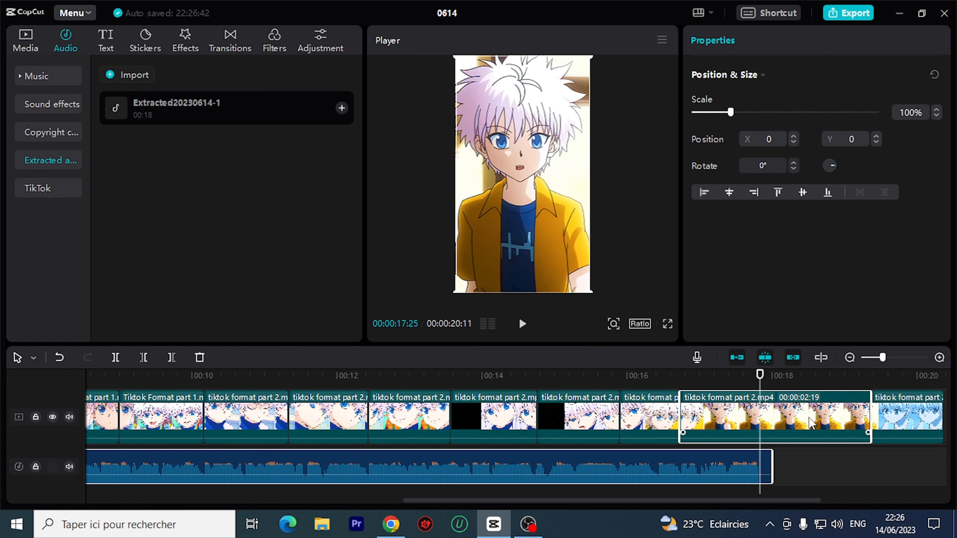
pyautogui.click(115, 358)
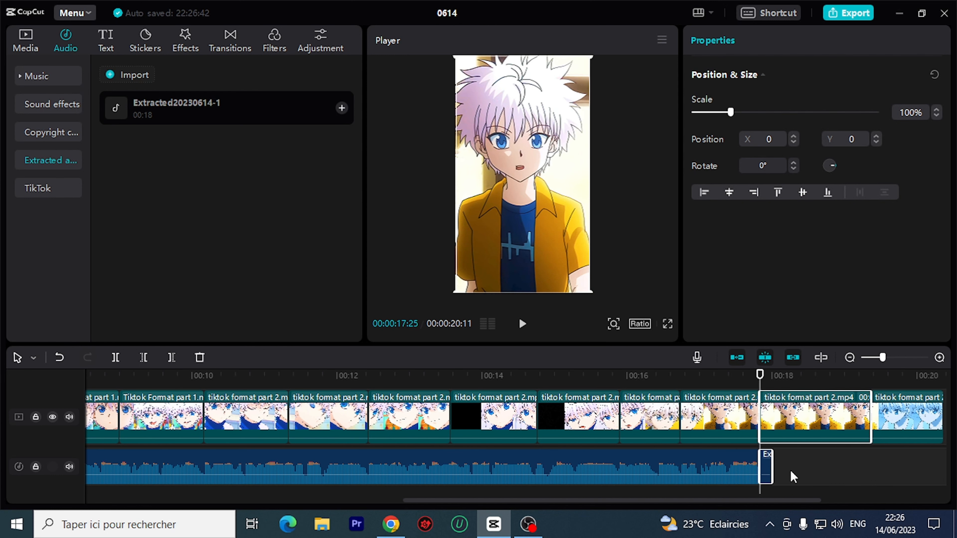
pyautogui.press('Delete')
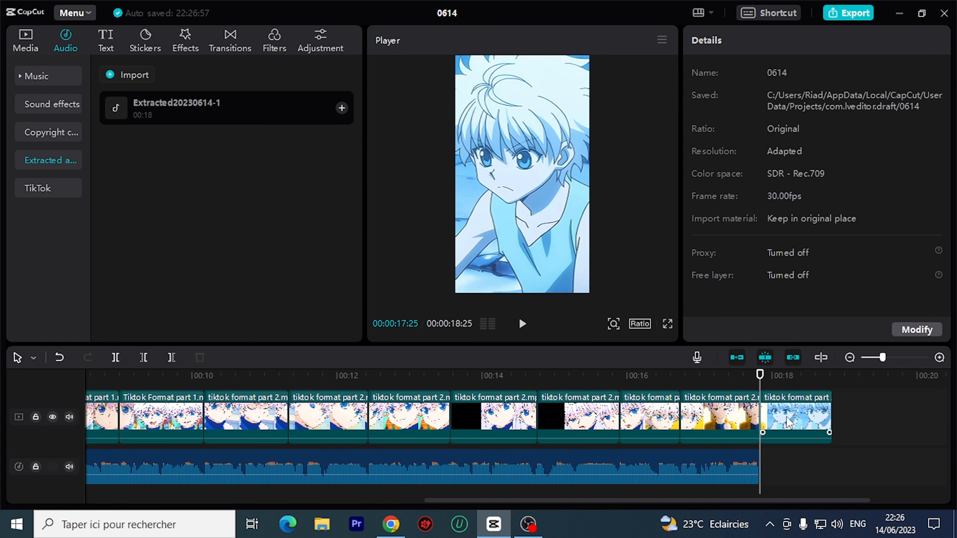
# Delete the leftover blue-tinted clip after the audio's end and play the whole edit from the start.
pyautogui.click(805, 424)
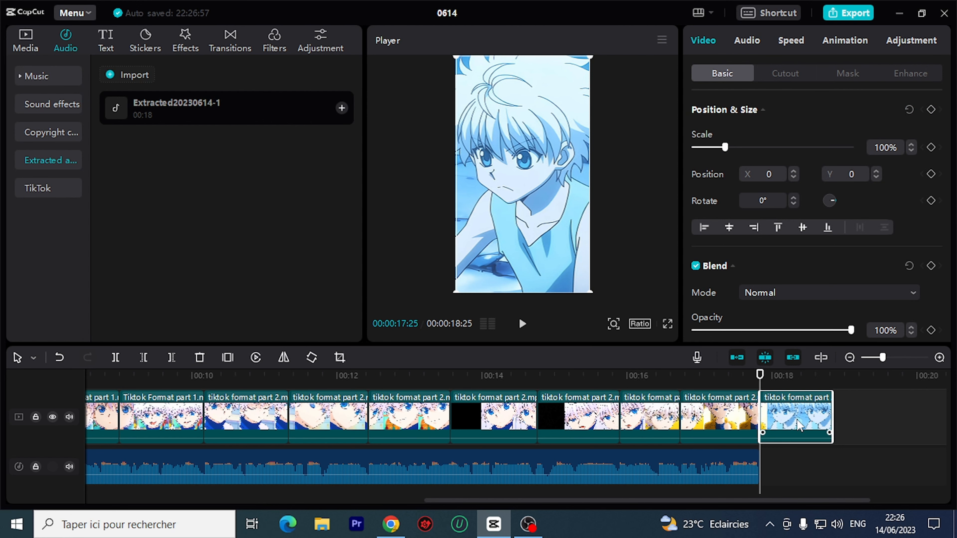
pyautogui.press('Delete')
pyautogui.moveTo(761, 371); pyautogui.dragTo(2, 419)
pyautogui.click(522, 324)
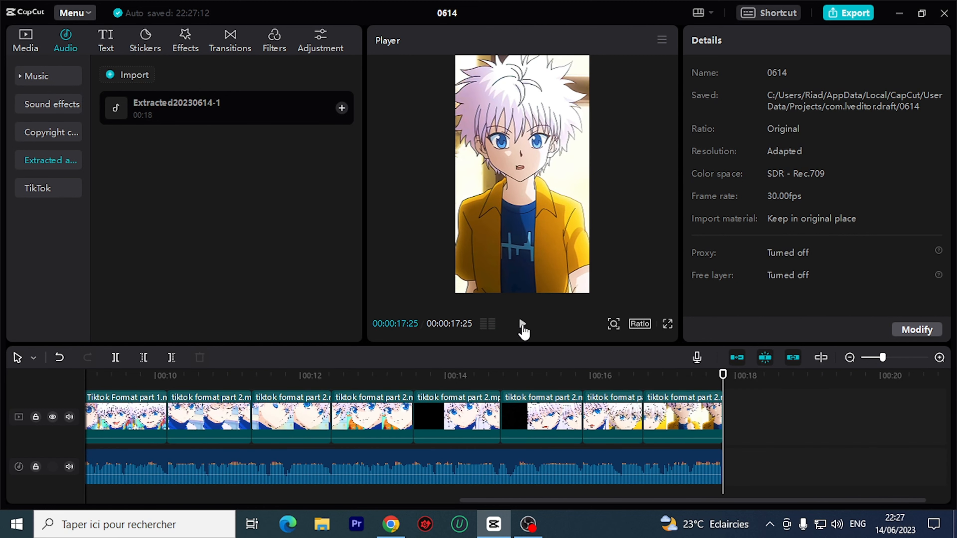
pyautogui.moveTo(592, 503); pyautogui.dragTo(241, 505)
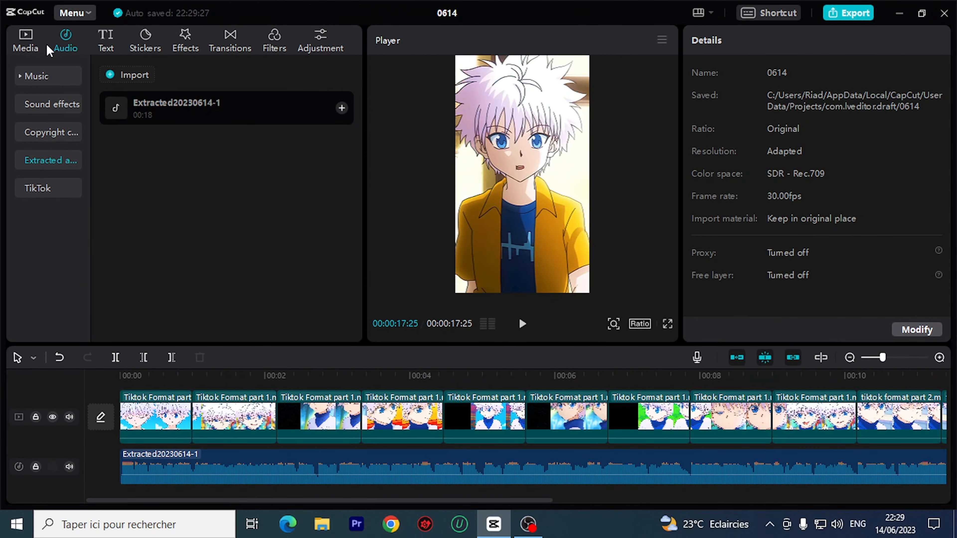
# Import the videos 4k part (1) and 4k part (2) from the 4k folder on the desktop.
pyautogui.click(46, 49)
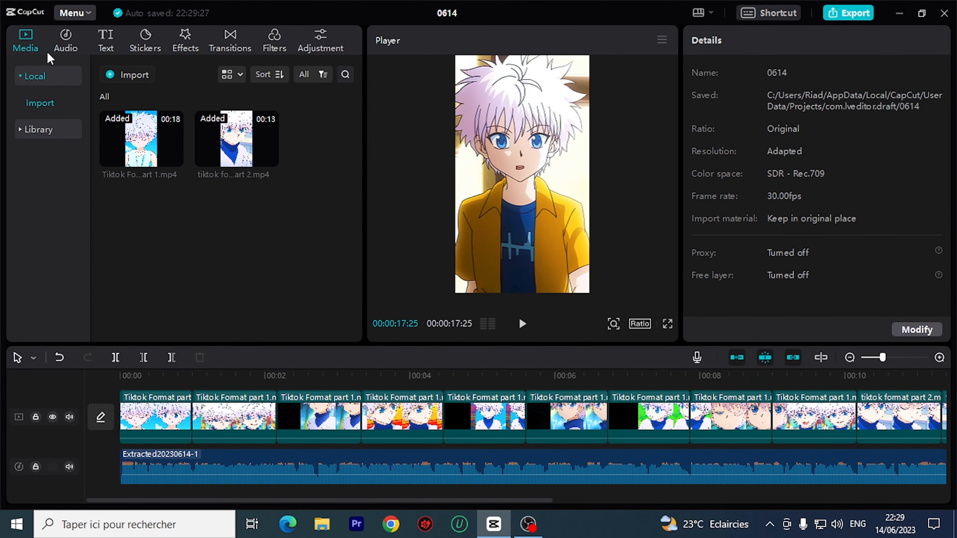
pyautogui.click(117, 73)
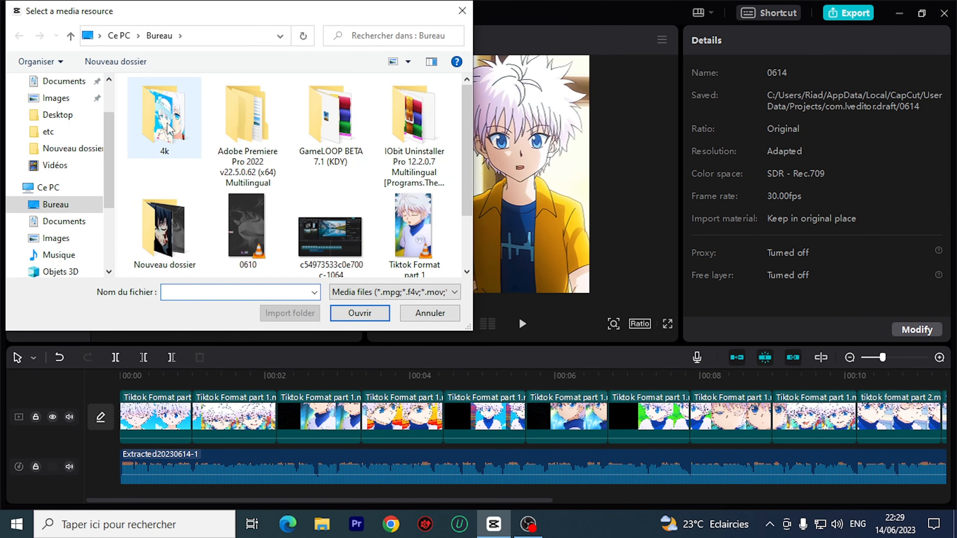
pyautogui.click(177, 128)
pyautogui.doubleClick(177, 128)
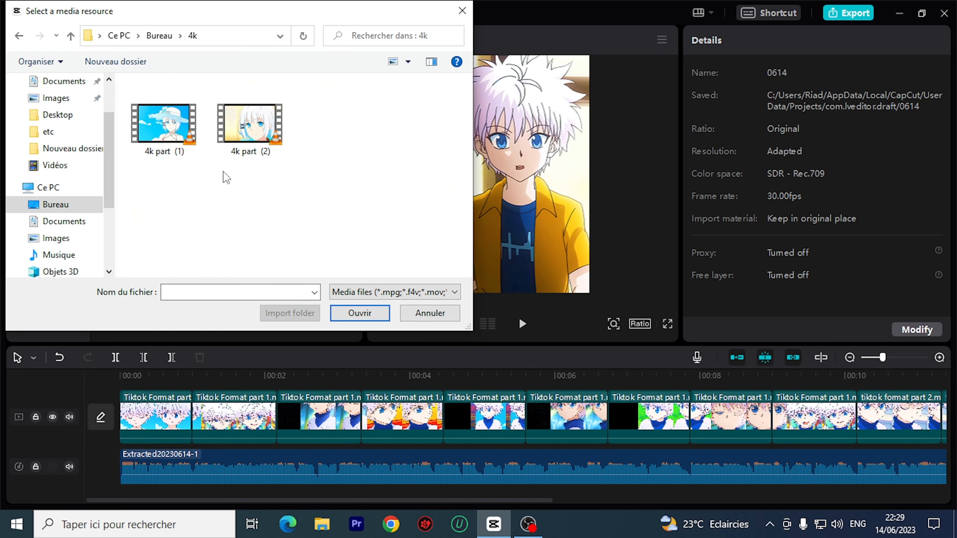
pyautogui.moveTo(149, 176); pyautogui.dragTo(289, 77)
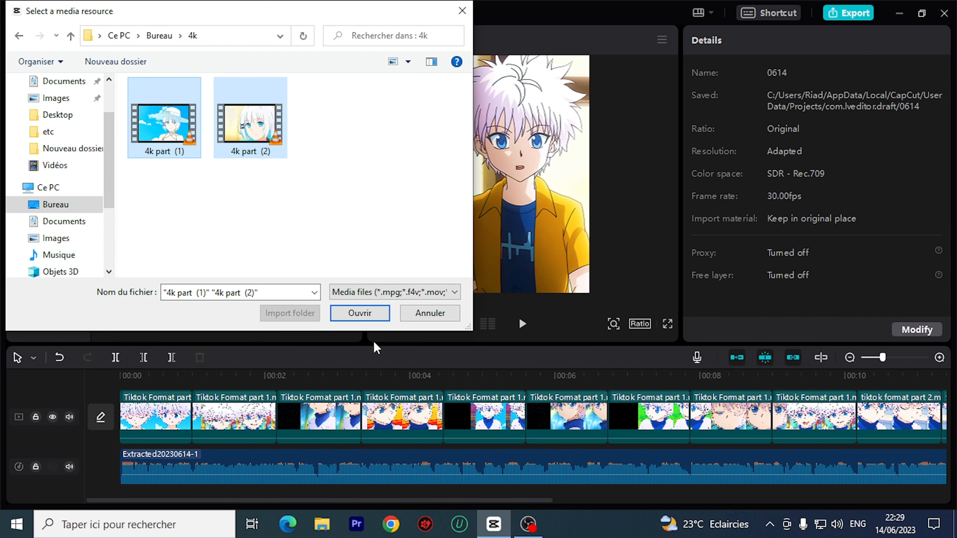
pyautogui.click(358, 314)
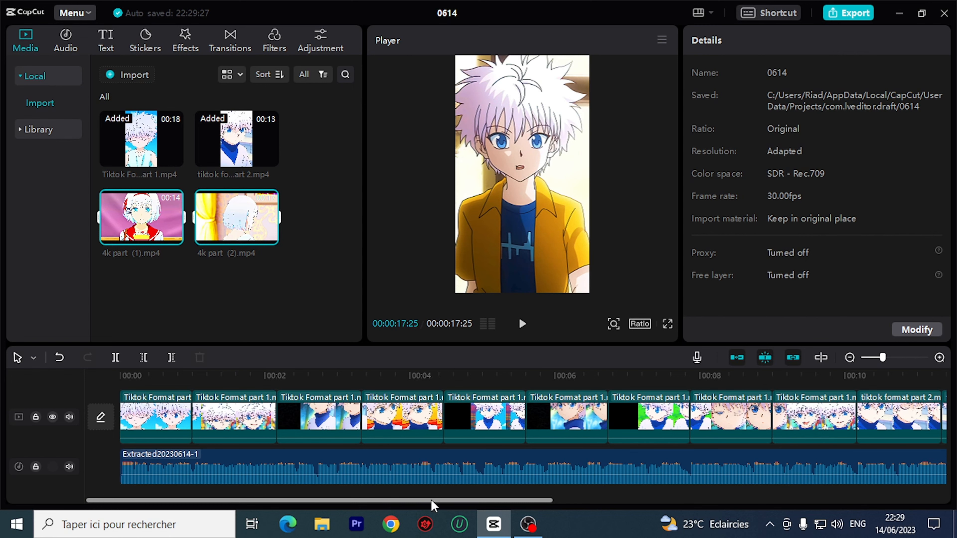
# Add both 4k videos after the last timeline clip and scale 4k part (1) to 316% to fill the vertical frame.
pyautogui.moveTo(432, 502); pyautogui.dragTo(844, 498)
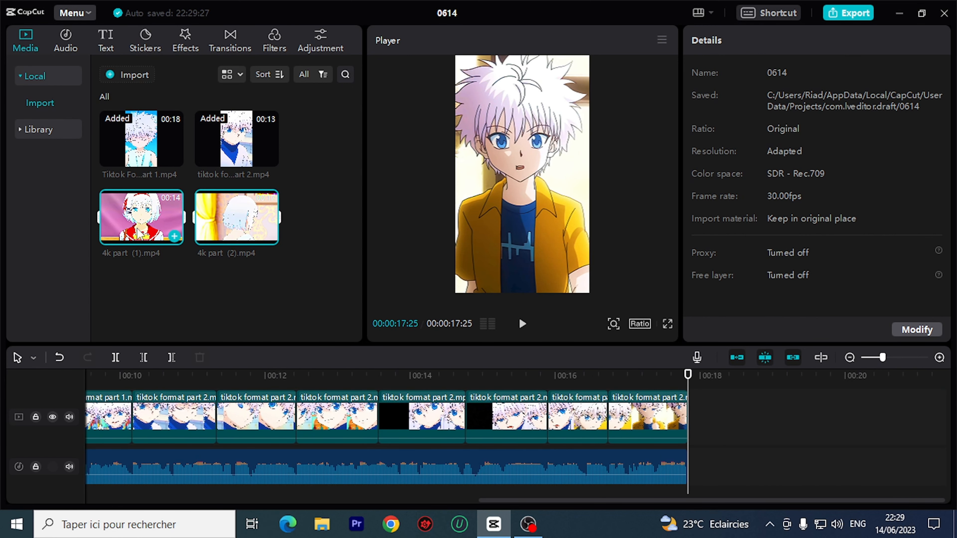
pyautogui.moveTo(139, 234); pyautogui.dragTo(698, 425)
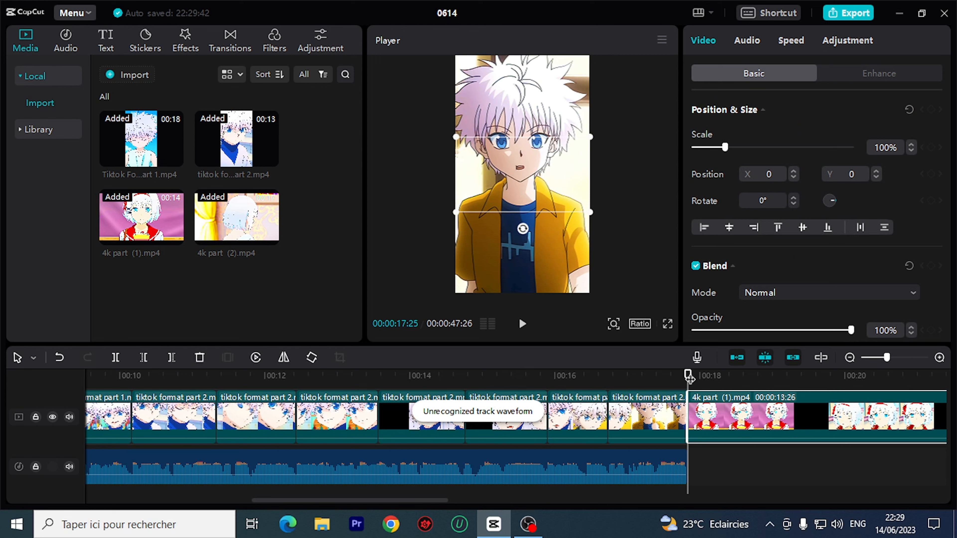
pyautogui.moveTo(689, 377)
pyautogui.mouseDown()
pyautogui.moveTo(714, 378)
pyautogui.moveTo(689, 382)
pyautogui.mouseUp()
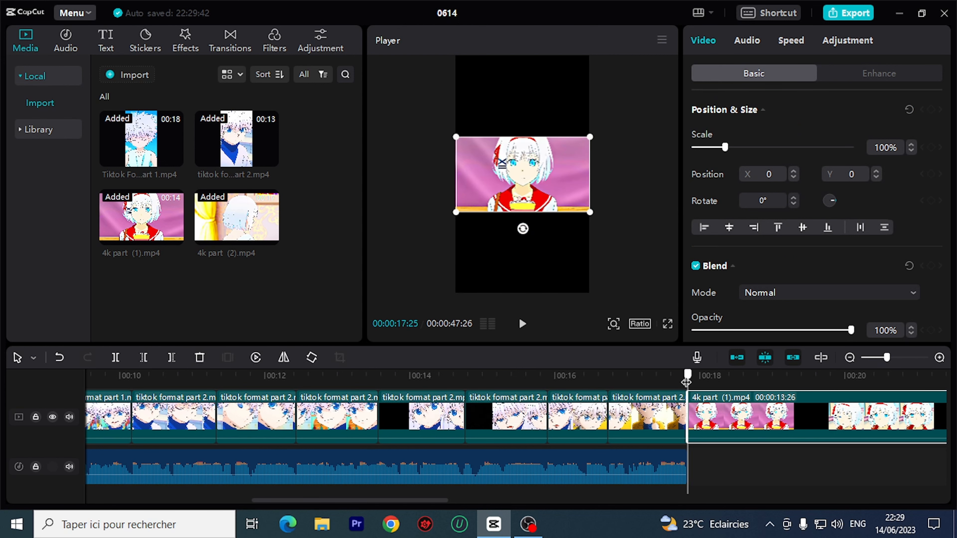
pyautogui.moveTo(595, 217); pyautogui.dragTo(622, 395)
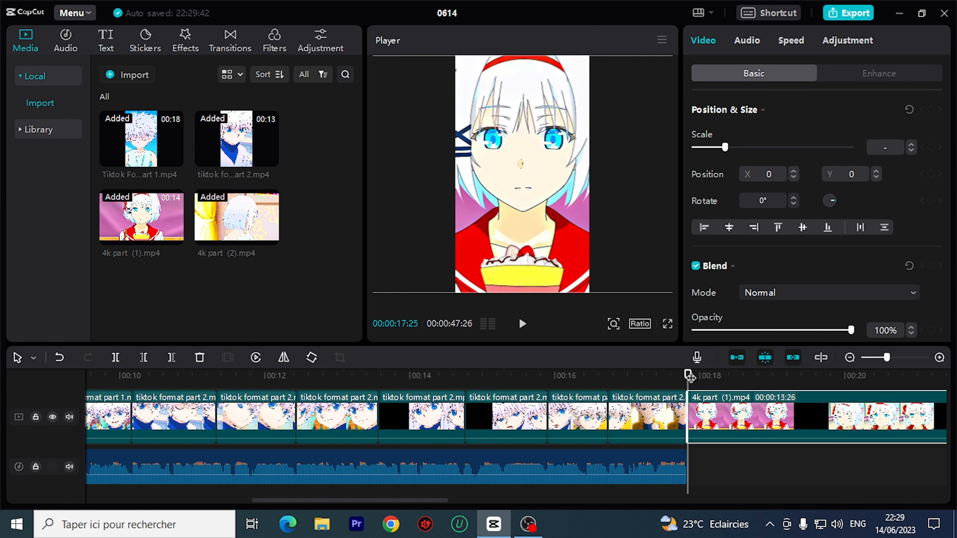
# Split 4k part (1) at 00:00:19:12 and again at the end of its second scene, leaving that scene 1:26 long.
pyautogui.moveTo(689, 376); pyautogui.dragTo(801, 390)
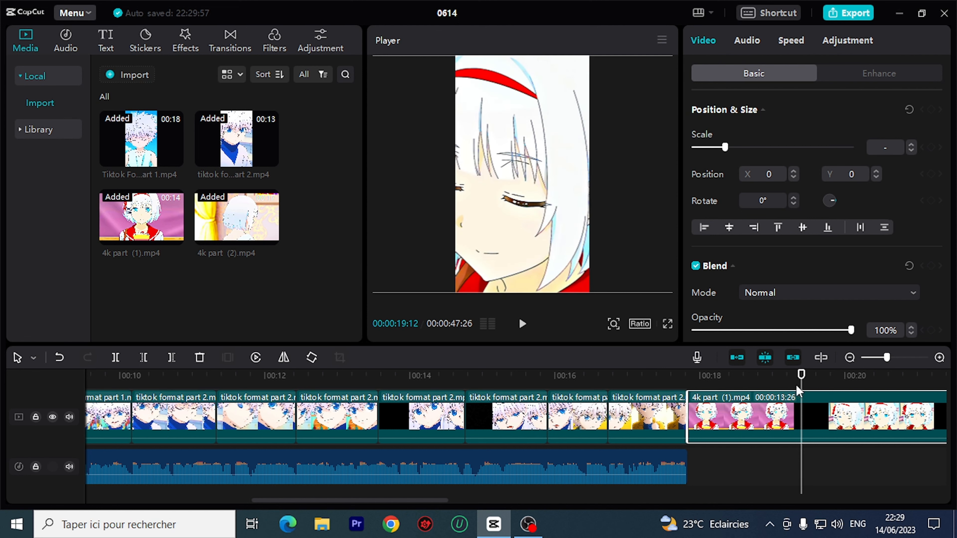
pyautogui.click(116, 358)
pyautogui.moveTo(421, 501); pyautogui.dragTo(523, 496)
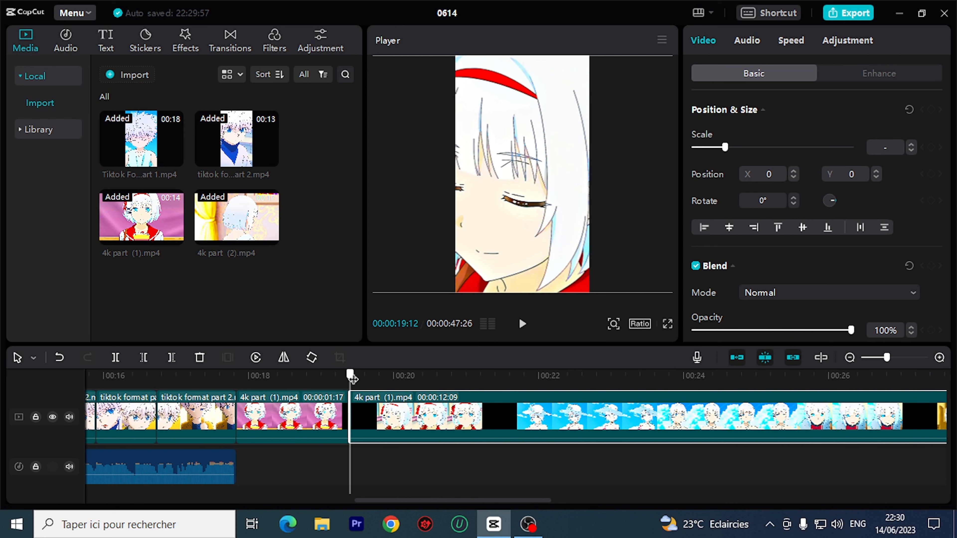
pyautogui.moveTo(353, 378); pyautogui.dragTo(647, 403)
pyautogui.click(114, 360)
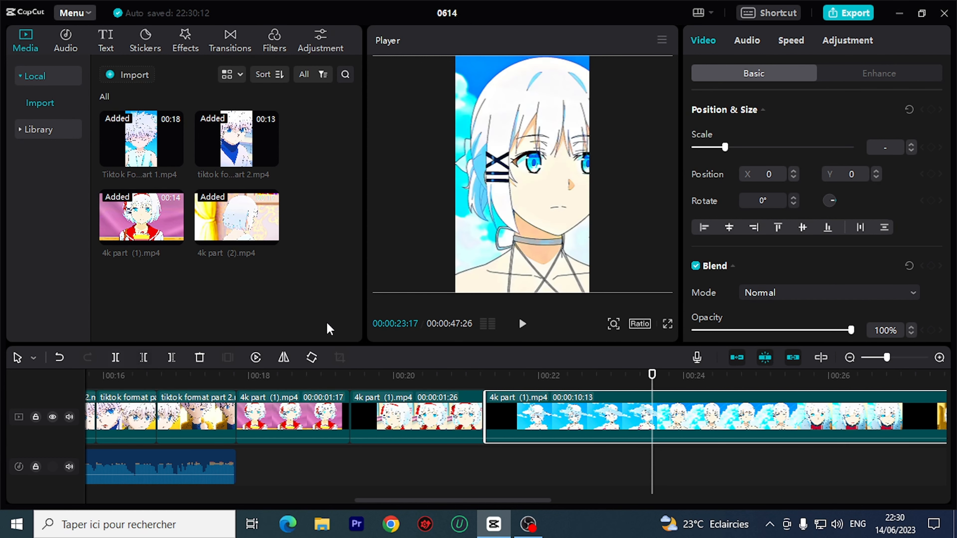
# Shift the sky-background scene horizontally to centre the face, and scrub between the second and third scenes to check the framing.
pyautogui.moveTo(553, 228); pyautogui.dragTo(534, 228)
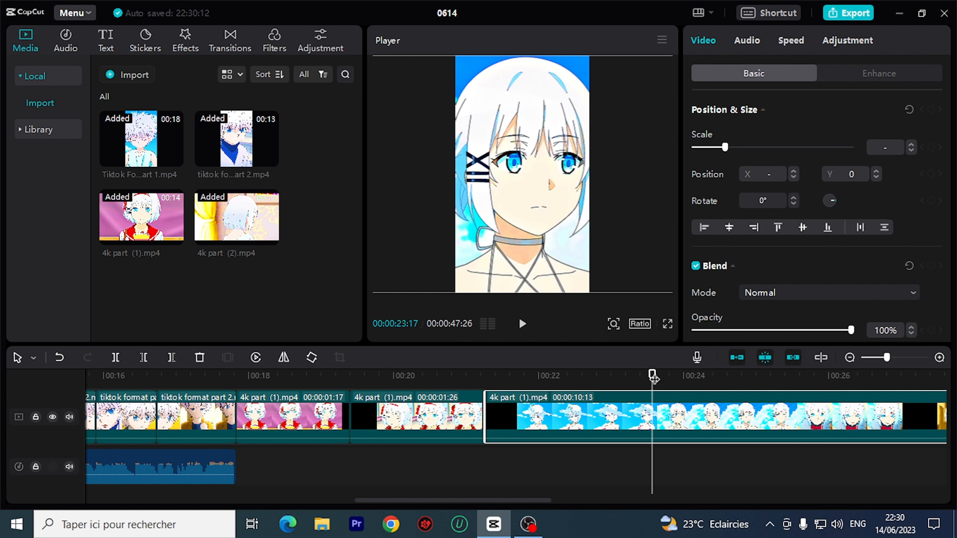
pyautogui.moveTo(654, 378); pyautogui.dragTo(401, 381)
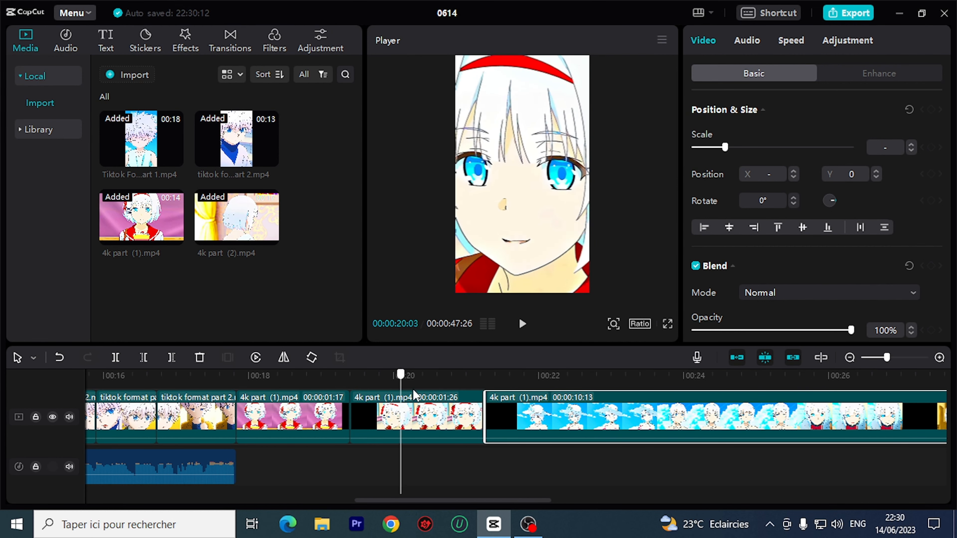
pyautogui.moveTo(621, 377); pyautogui.dragTo(644, 409)
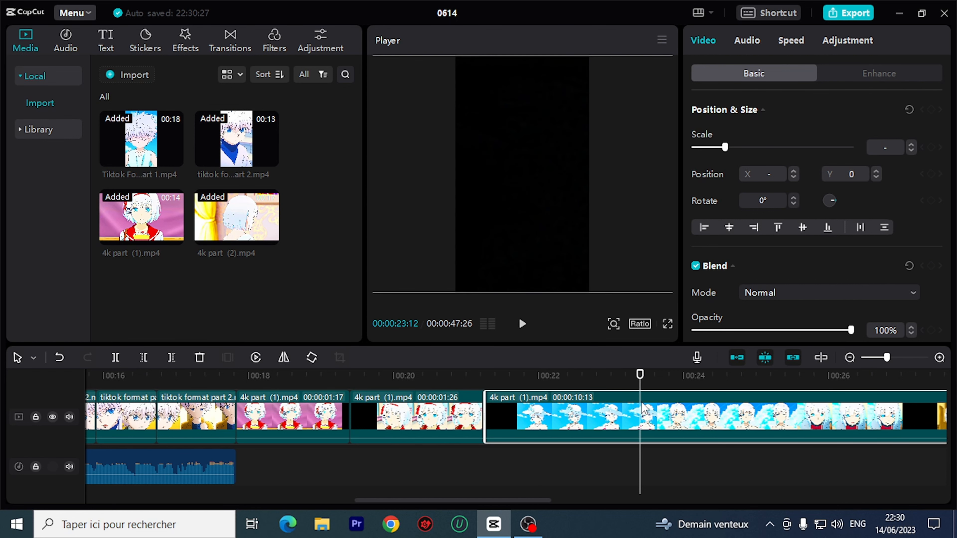
pyautogui.moveTo(643, 408); pyautogui.dragTo(645, 409)
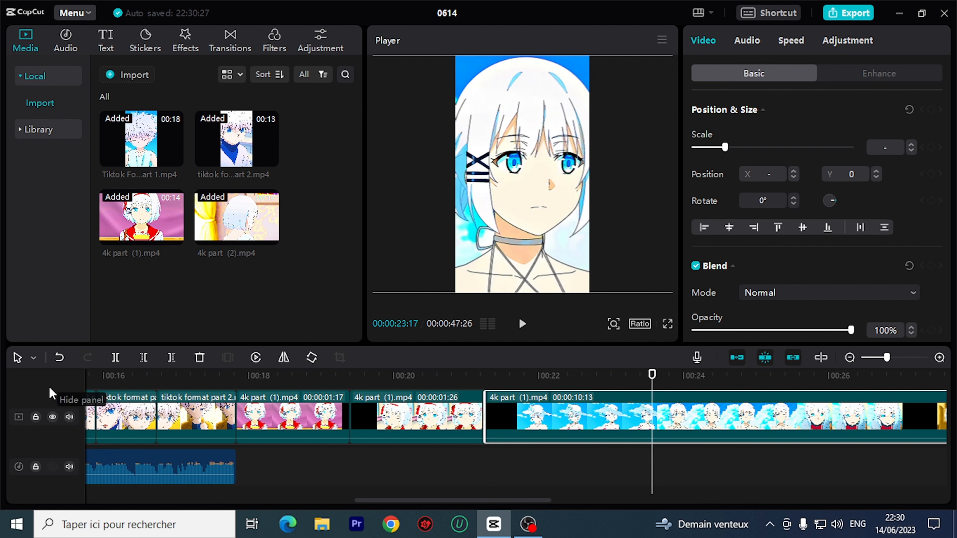
# Split 4k part (1) at its following scene changes, including 00:00:23:17, 00:00:27:01 and 00:00:30:12.
pyautogui.click(116, 358)
pyautogui.moveTo(507, 501); pyautogui.dragTo(581, 504)
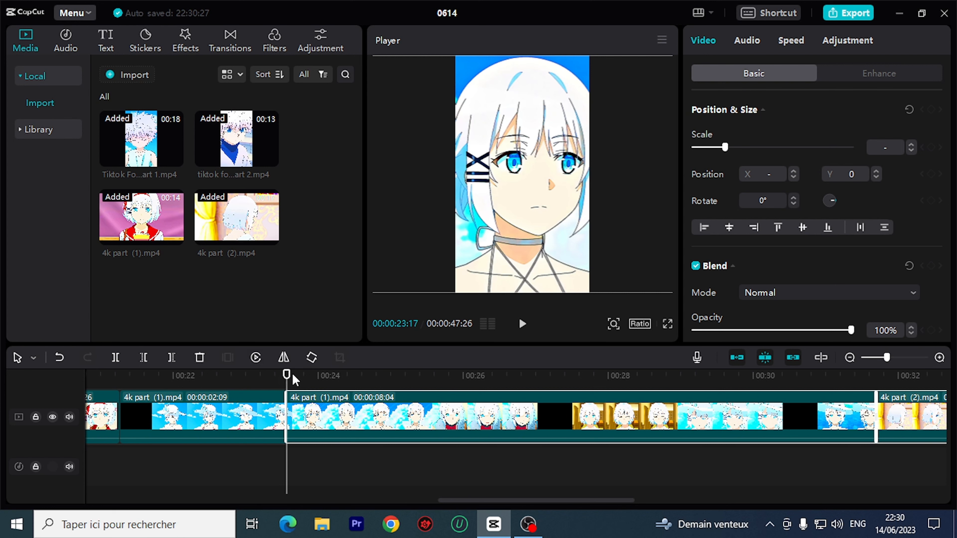
pyautogui.moveTo(293, 376); pyautogui.dragTo(535, 393)
pyautogui.click(119, 361)
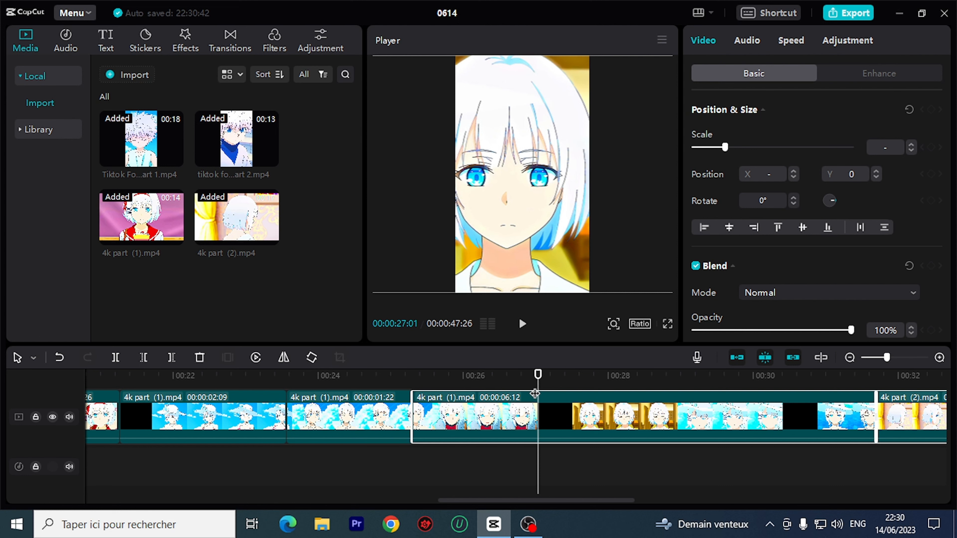
pyautogui.click(117, 360)
pyautogui.moveTo(538, 377); pyautogui.dragTo(779, 399)
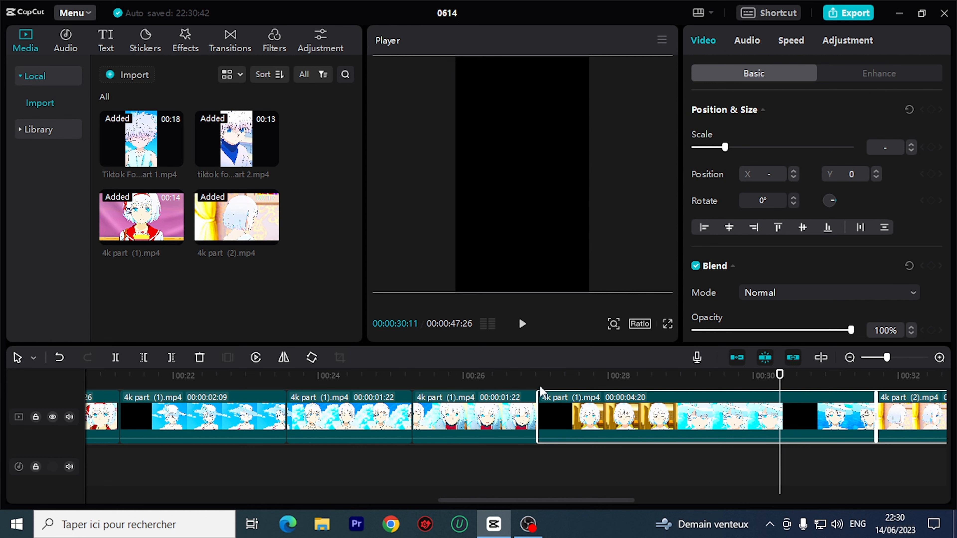
pyautogui.press('Right')
pyautogui.click(115, 357)
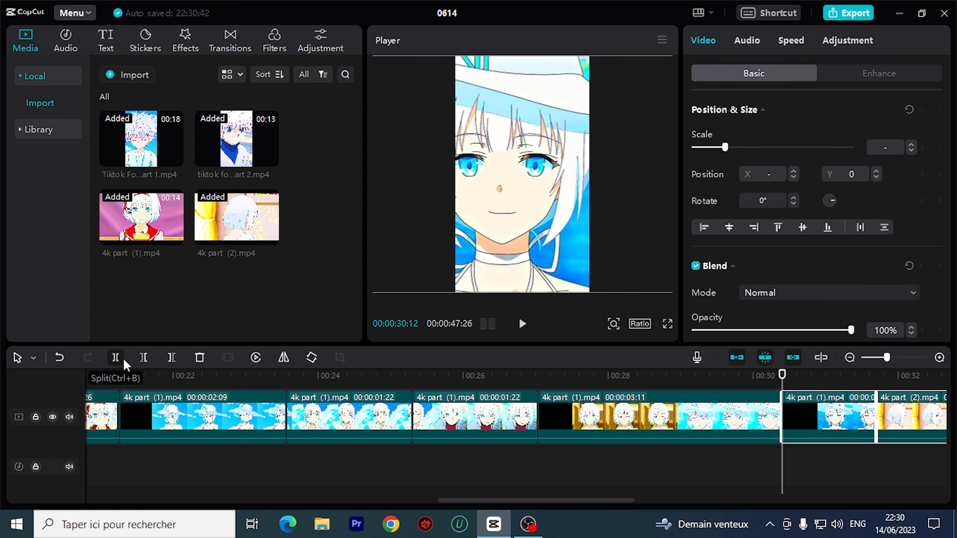
# Delete the gold-background segment between 00:00:27:01 and 00:00:30:12, and move the remaining hat scene to X 226 to centre the face.
pyautogui.click(668, 417)
pyautogui.press('Delete')
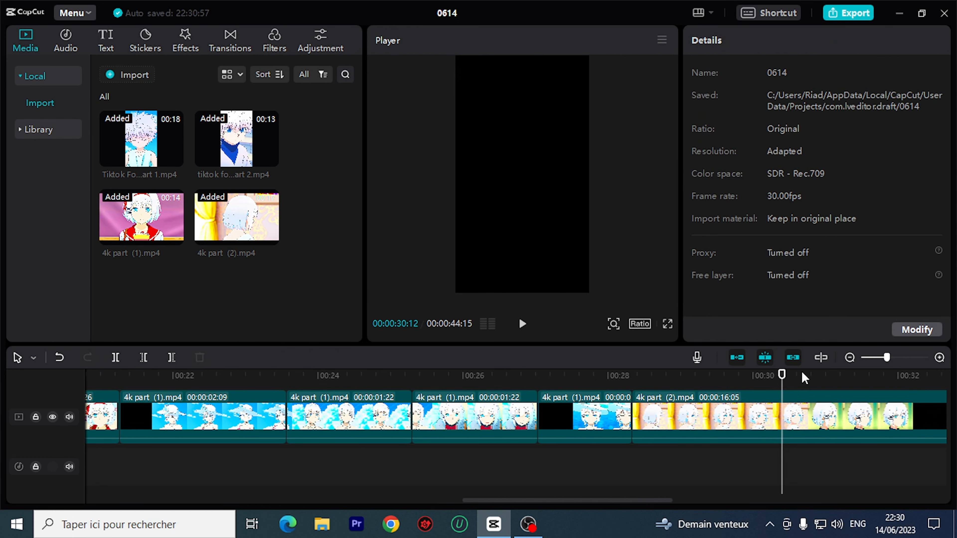
pyautogui.moveTo(782, 376); pyautogui.dragTo(573, 406)
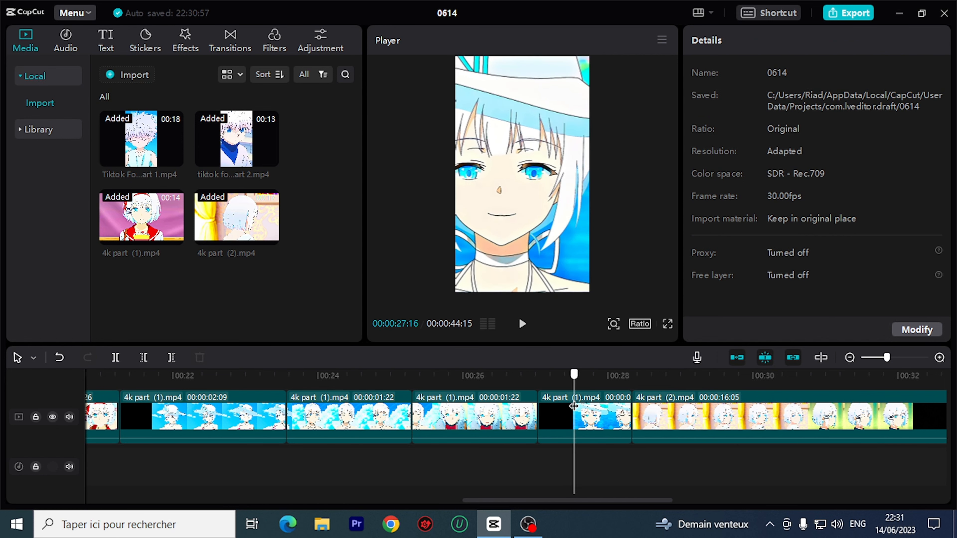
pyautogui.click(573, 406)
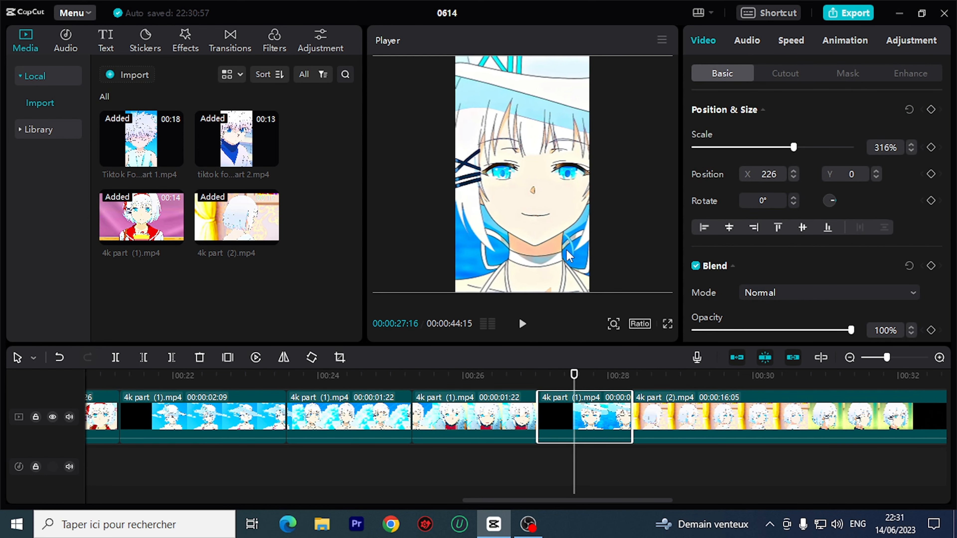
# Split 4k part (2) at 00:00:30:17 and scale its first scene to 316% to fill the vertical frame.
pyautogui.moveTo(575, 375); pyautogui.dragTo(795, 396)
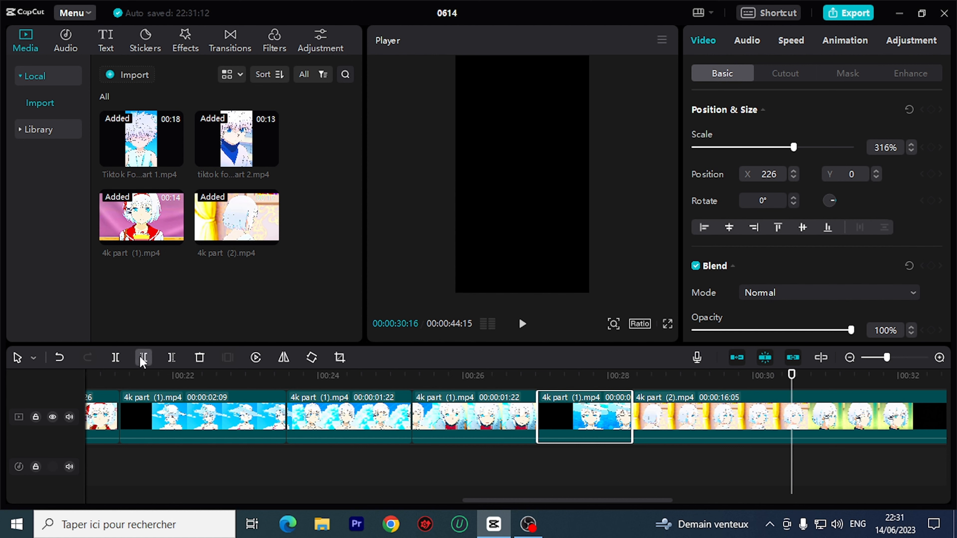
pyautogui.hotkey('ctrl', 'b')
pyautogui.click(720, 416)
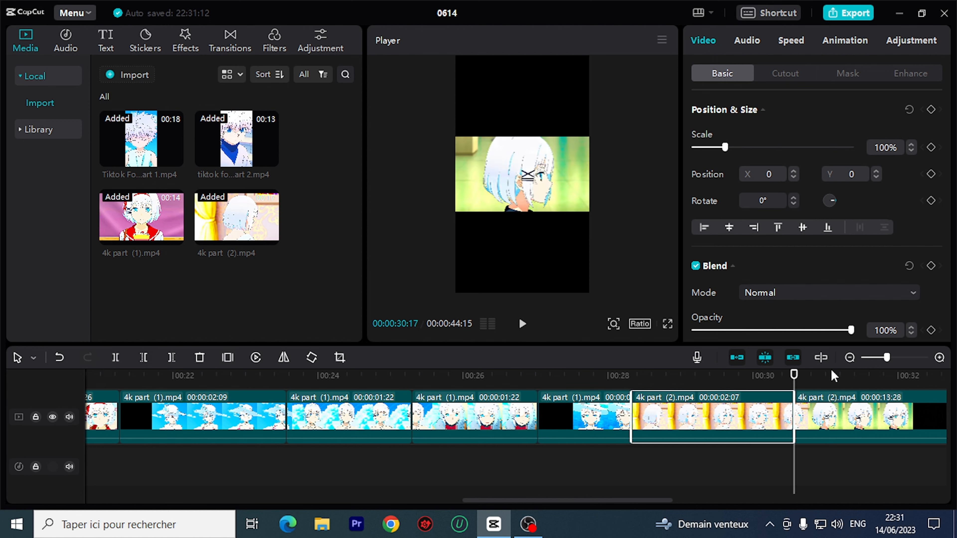
pyautogui.moveTo(792, 377); pyautogui.dragTo(719, 381)
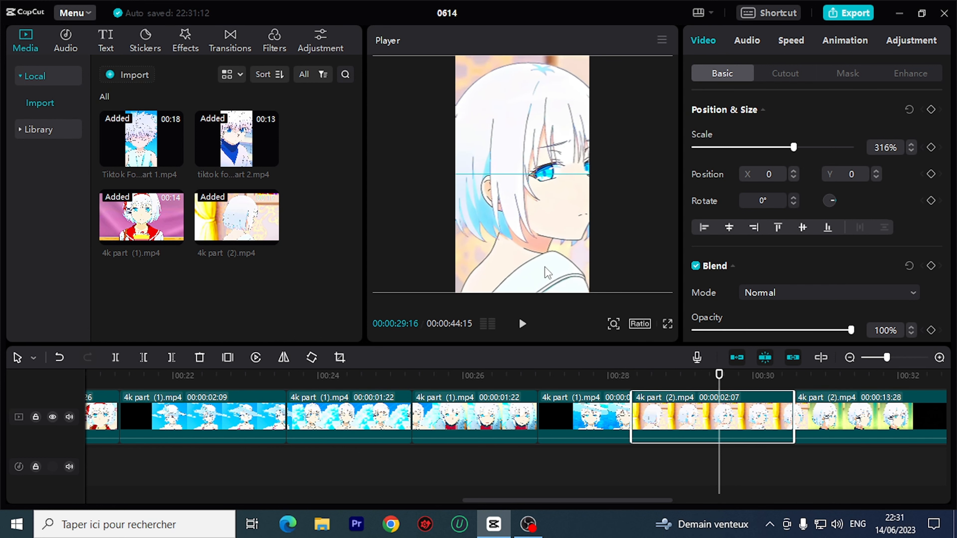
# Move the first 4k part (2) scene to X -509, and scale the green-background scene to 316% at X -498.
pyautogui.moveTo(540, 271); pyautogui.dragTo(528, 278)
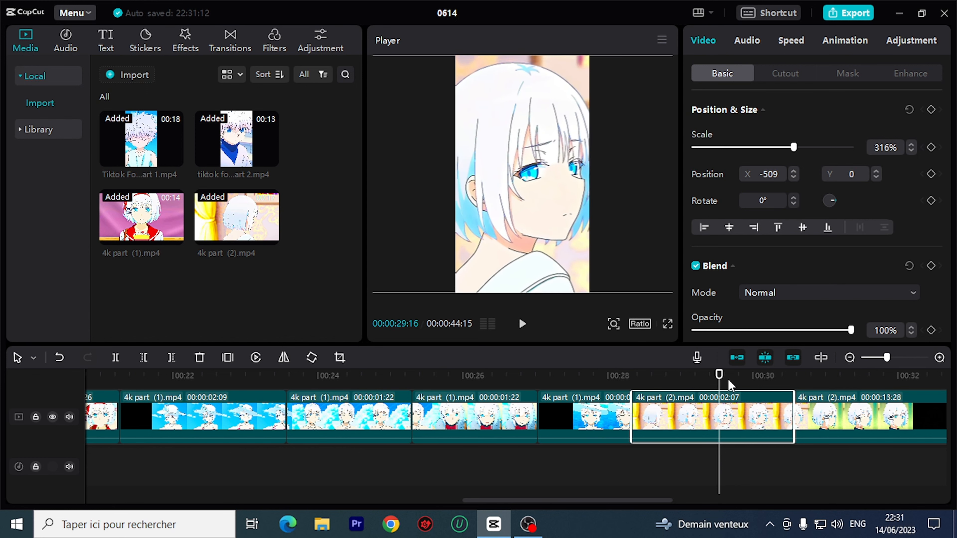
pyautogui.moveTo(719, 376); pyautogui.dragTo(815, 383)
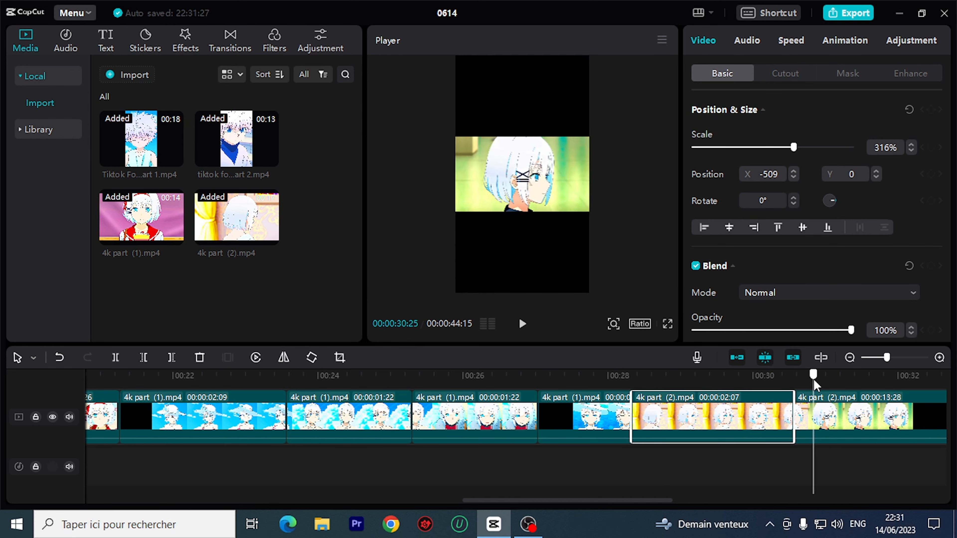
pyautogui.click(546, 194)
pyautogui.moveTo(599, 213); pyautogui.dragTo(663, 339)
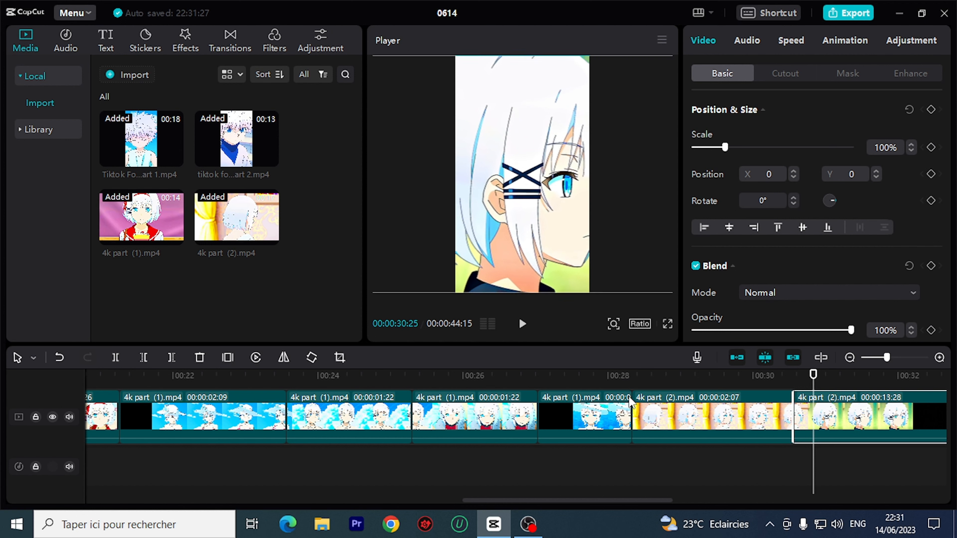
pyautogui.moveTo(541, 306); pyautogui.dragTo(508, 237)
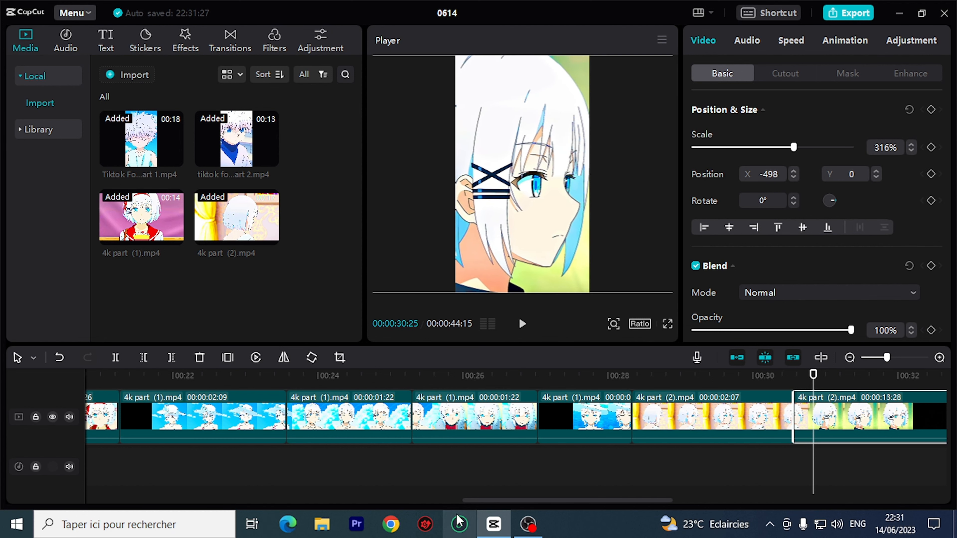
# Split 4k part (2) at its next three scene changes, cutting off scenes of 00:00:01:23, 00:00:02:01 and 00:00:01:21.
pyautogui.moveTo(522, 502); pyautogui.dragTo(667, 501)
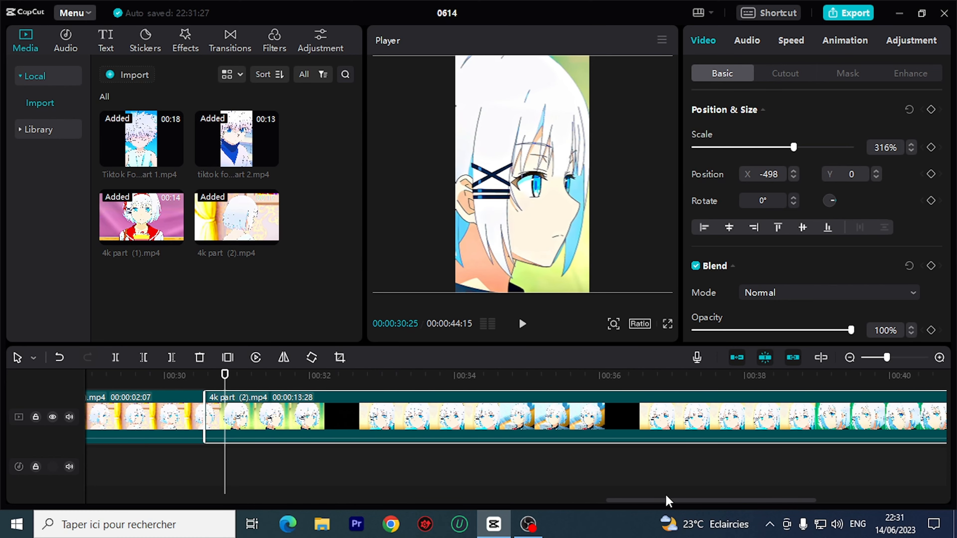
pyautogui.moveTo(228, 382); pyautogui.dragTo(796, 380)
pyautogui.click(116, 359)
pyautogui.click(116, 358)
pyautogui.click(115, 358)
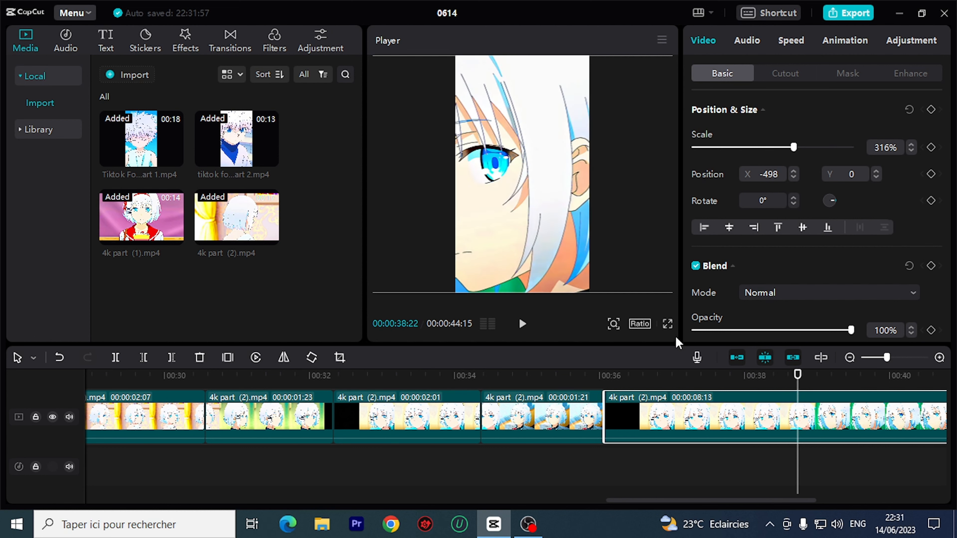
# Split 4k part (2) at 00:00:38:22 and move the following scene to X 317 to centre the face.
pyautogui.press('Left')
pyautogui.press('Right')
pyautogui.click(112, 362)
pyautogui.moveTo(531, 215); pyautogui.dragTo(575, 214)
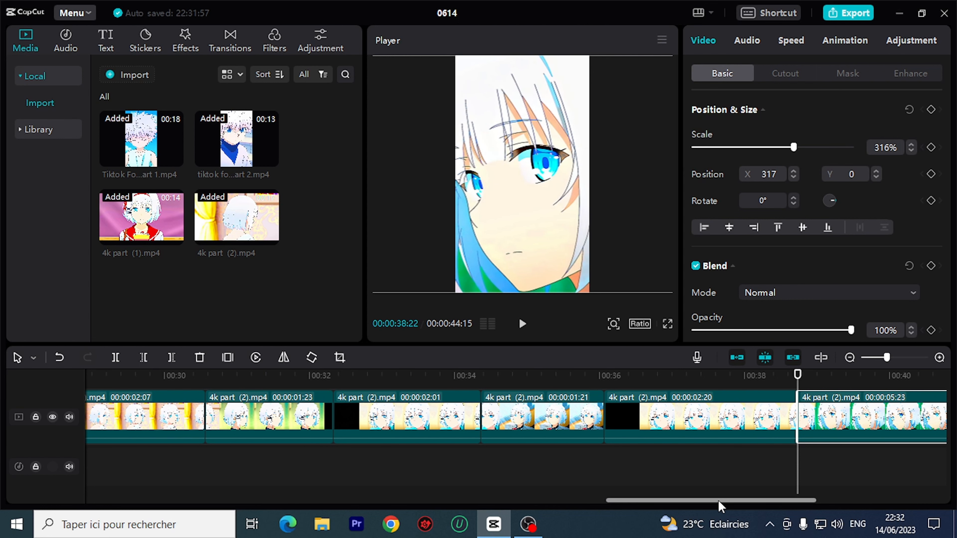
# Split 4k part (2) at 00:00:41:02 and move the red-outfit scene to X -554 to centre the face.
pyautogui.moveTo(718, 501); pyautogui.dragTo(896, 483)
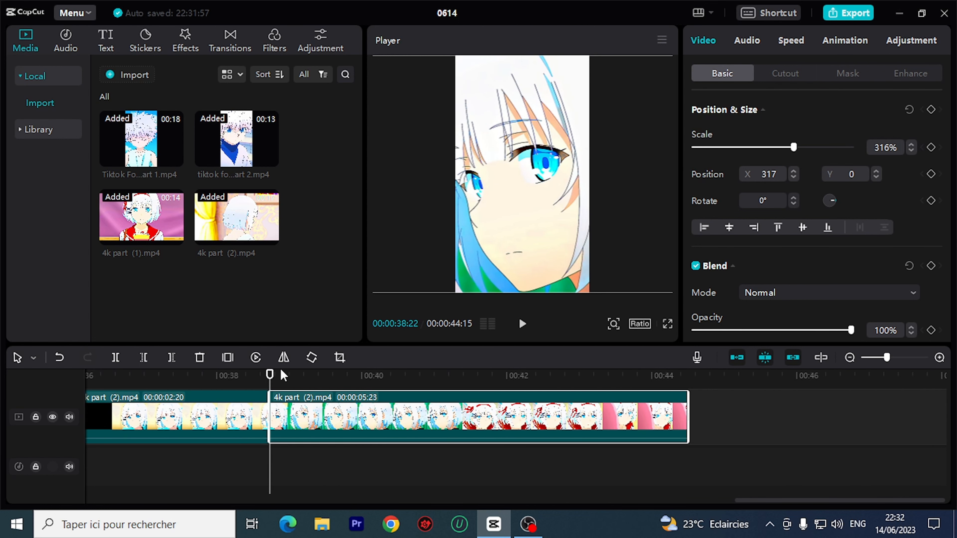
pyautogui.moveTo(269, 374); pyautogui.dragTo(434, 374)
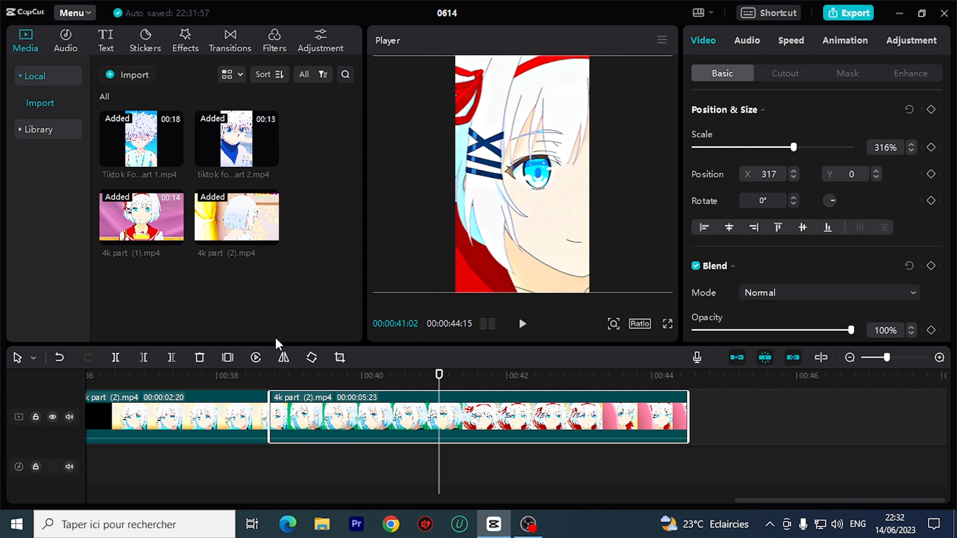
pyautogui.click(118, 360)
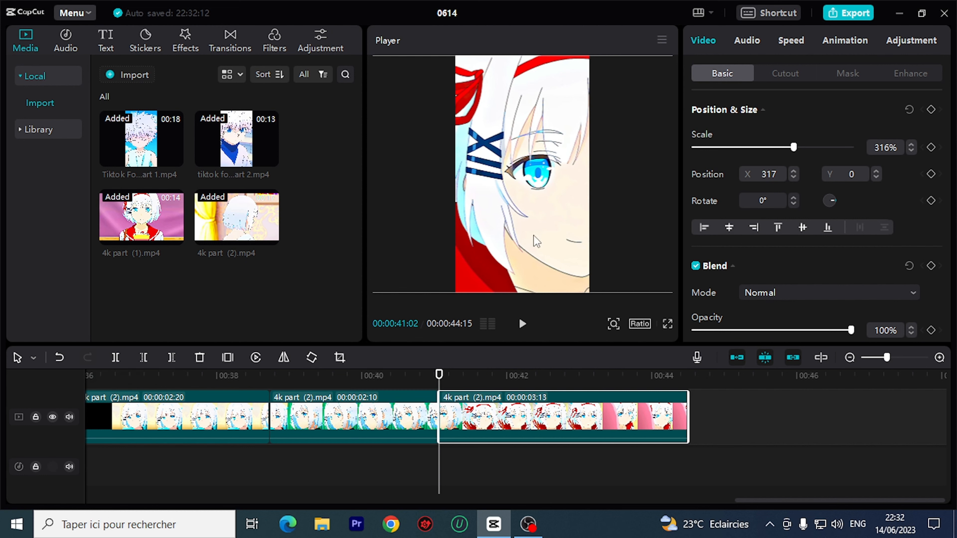
pyautogui.moveTo(533, 235); pyautogui.dragTo(480, 237)
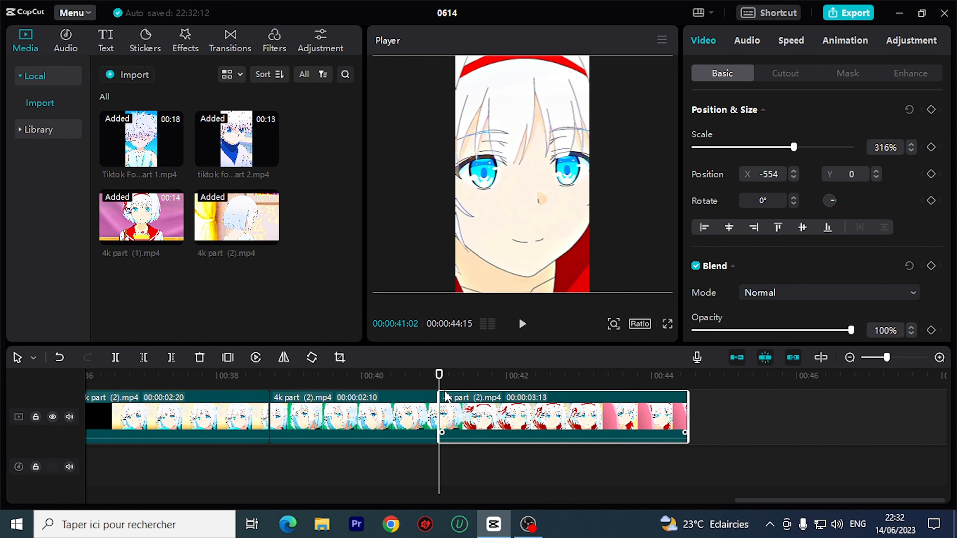
# Split 4k part (2) at 00:00:43:03 and check the framing of the final scene.
pyautogui.moveTo(440, 377); pyautogui.dragTo(586, 382)
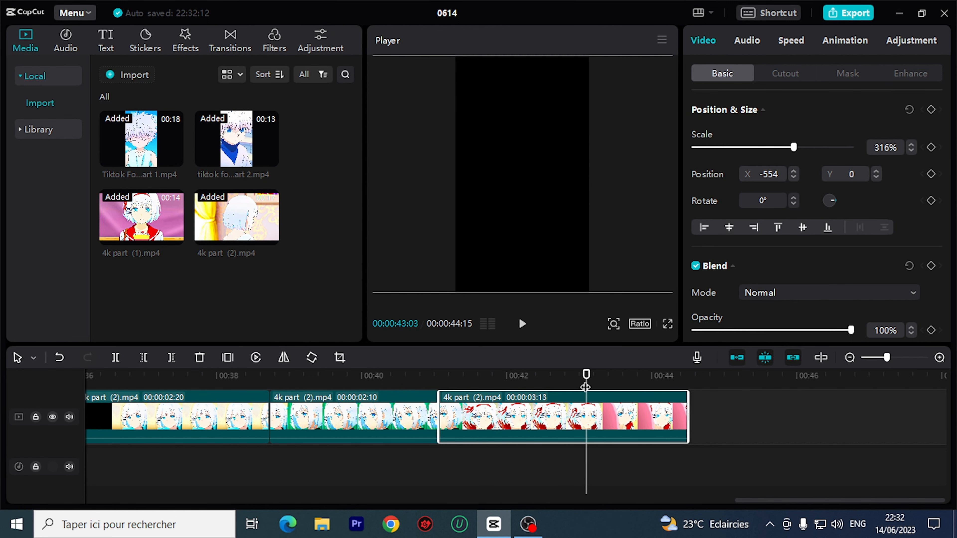
pyautogui.press('Right')
pyautogui.press('Left')
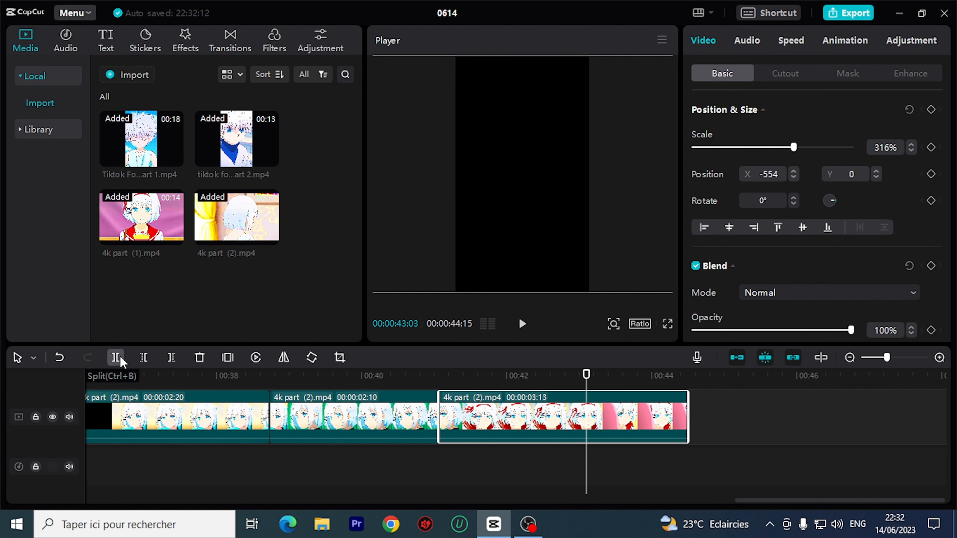
pyautogui.click(115, 357)
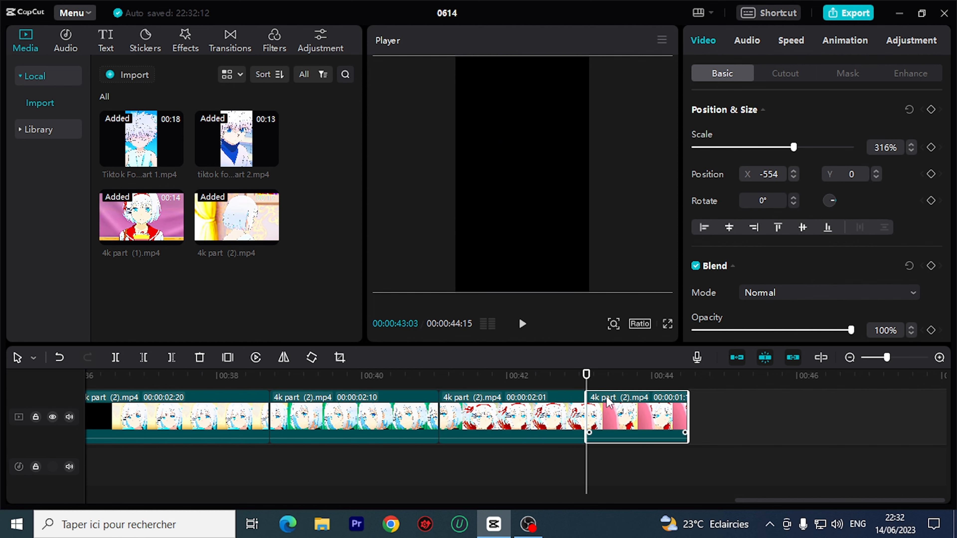
pyautogui.moveTo(586, 375); pyautogui.dragTo(630, 376)
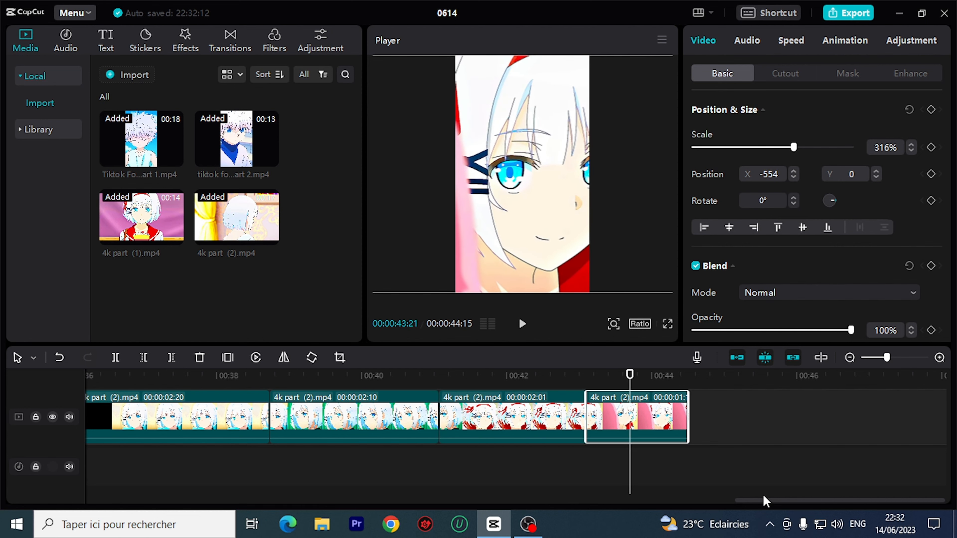
# Play the opening with the audio, and move the first 4k part (1) scene between the first and second Tiktok Format clips.
pyautogui.moveTo(781, 502); pyautogui.dragTo(132, 526)
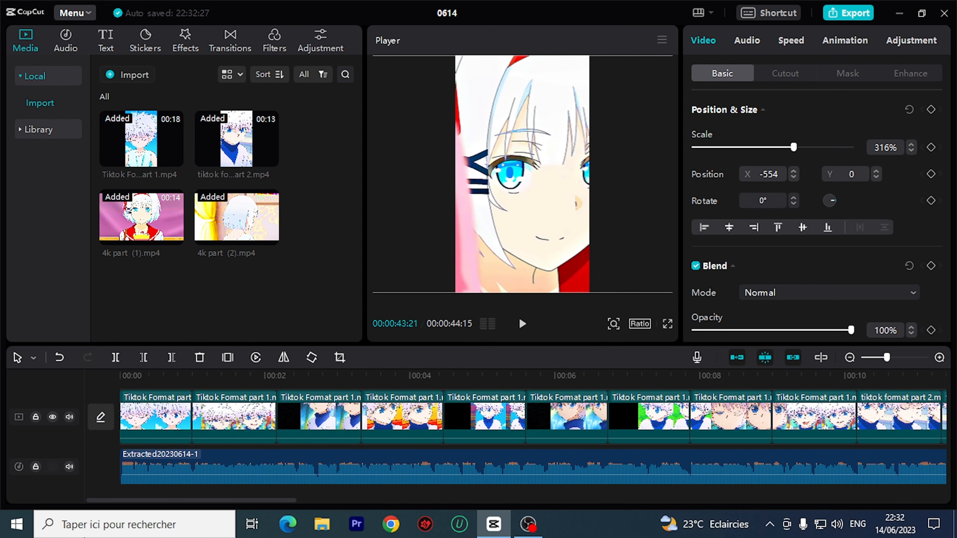
pyautogui.click(118, 377)
pyautogui.press('space')
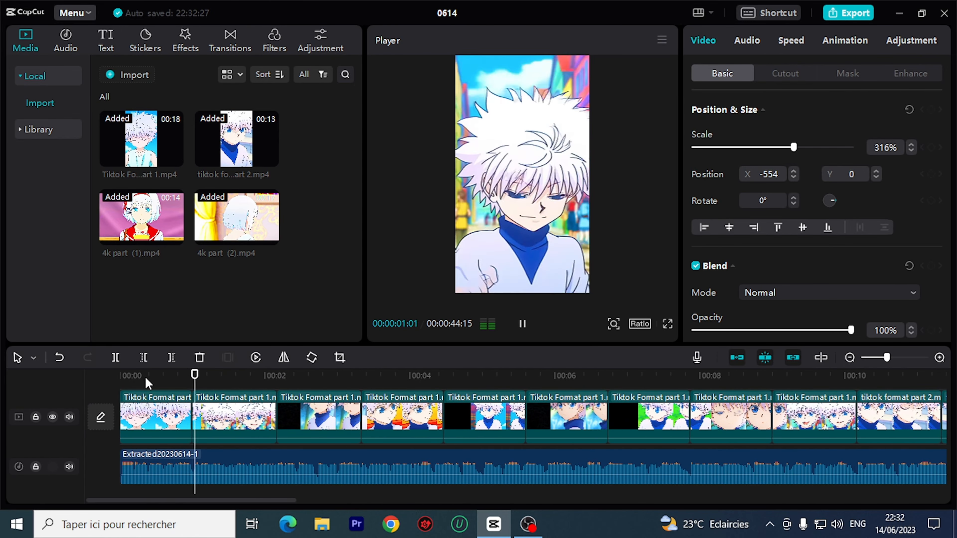
pyautogui.press('space')
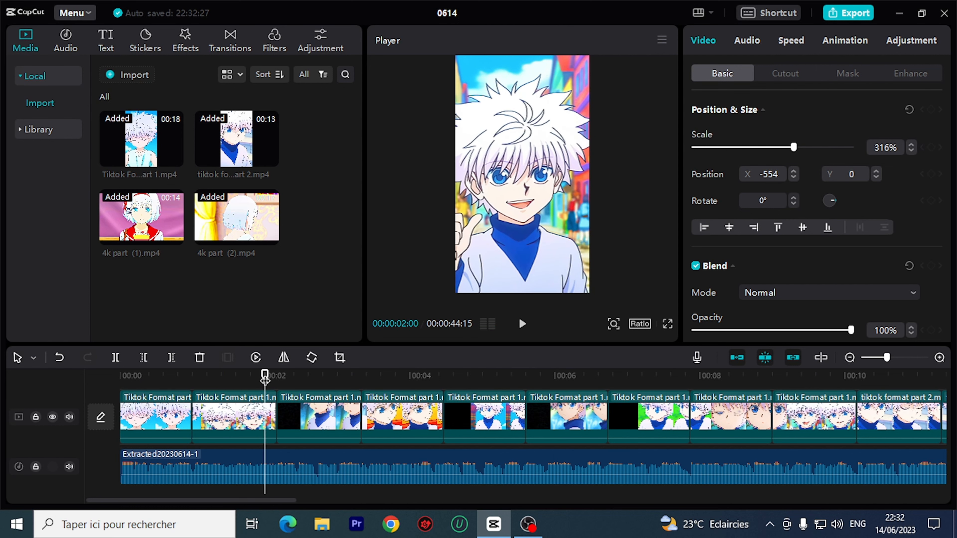
pyautogui.moveTo(265, 380); pyautogui.dragTo(161, 394)
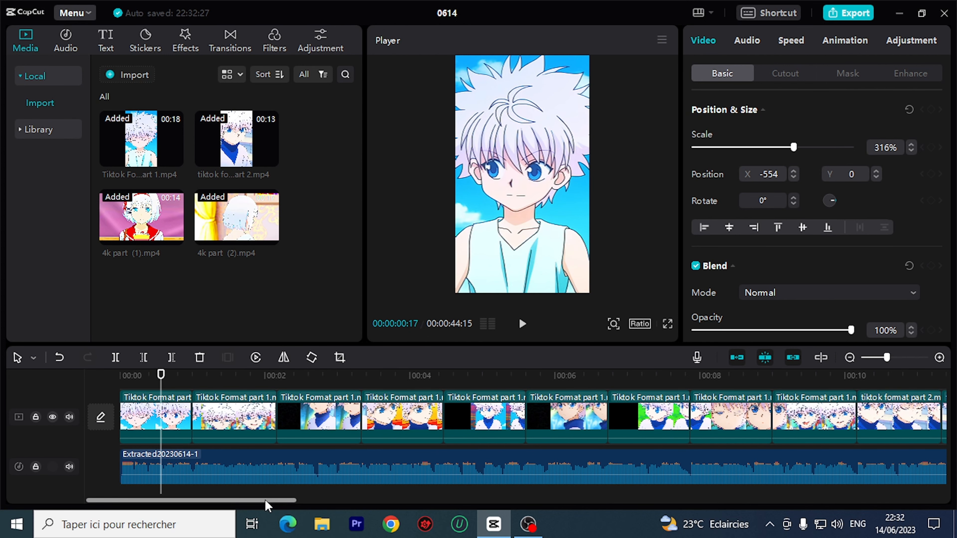
pyautogui.moveTo(266, 502); pyautogui.dragTo(488, 516)
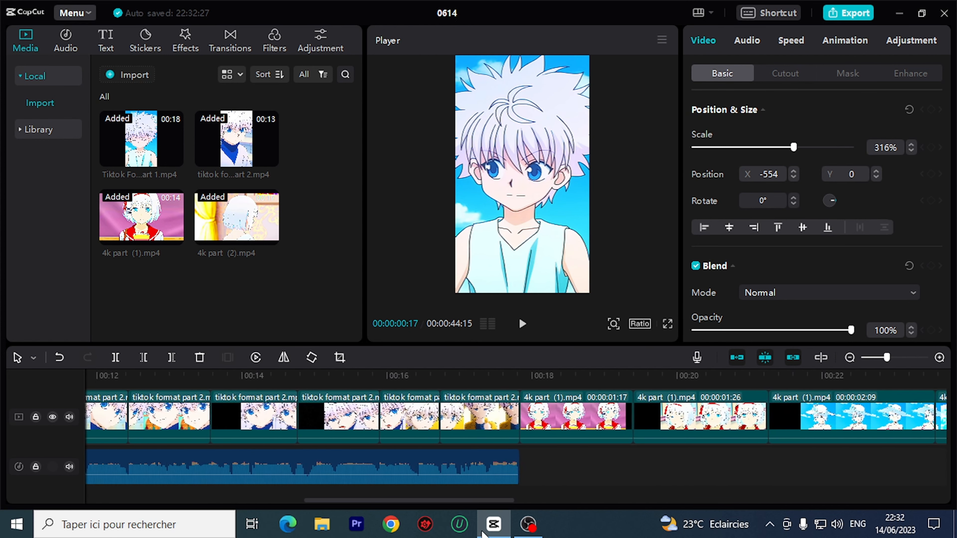
pyautogui.moveTo(526, 420); pyautogui.dragTo(232, 426)
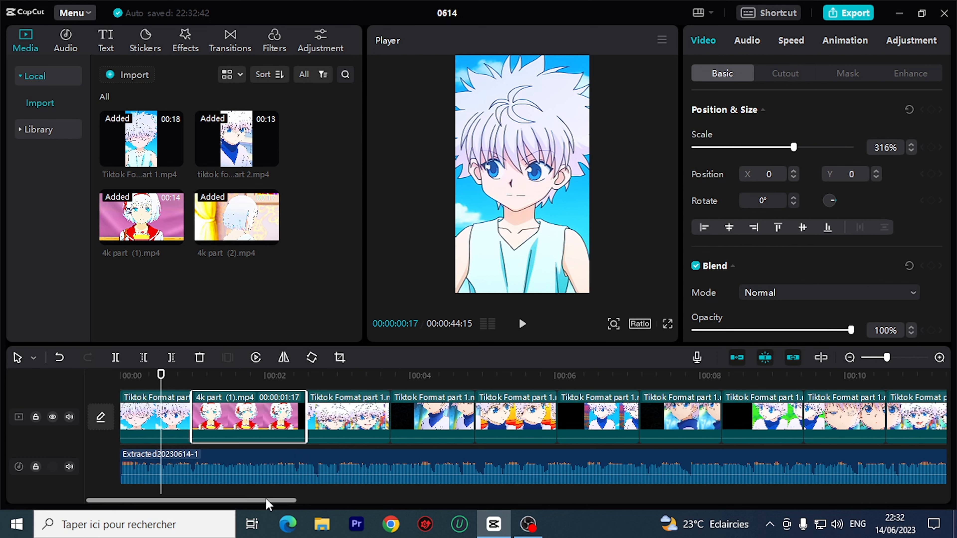
# Play through the inserted 4k part (1) scene and trim its end to the beat at 00:00:02:05.
pyautogui.moveTo(266, 500); pyautogui.dragTo(242, 501)
pyautogui.press('space')
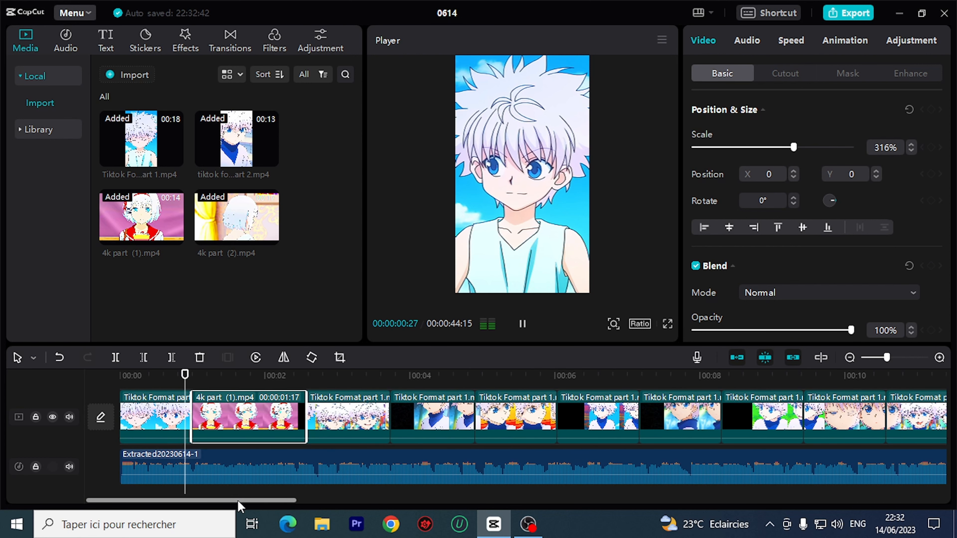
pyautogui.press('space')
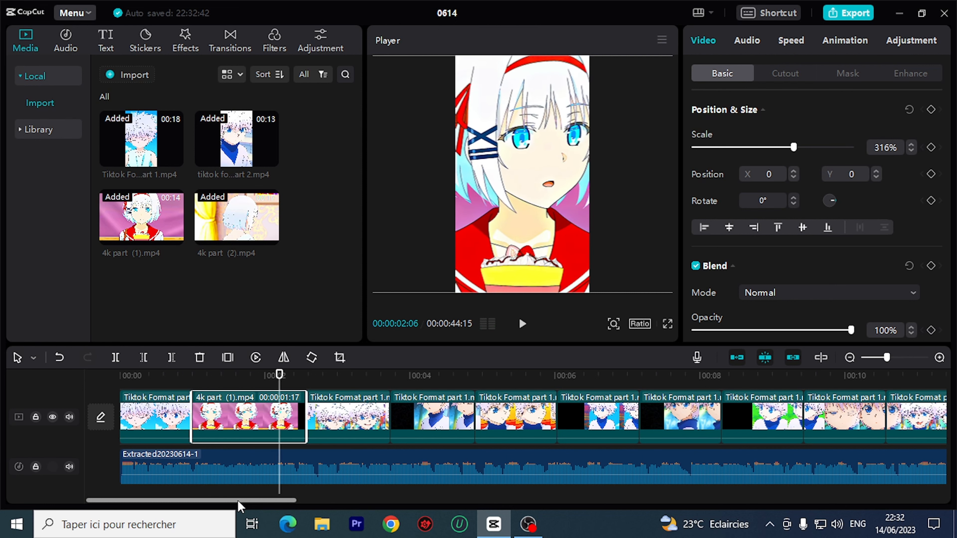
pyautogui.press('Left')
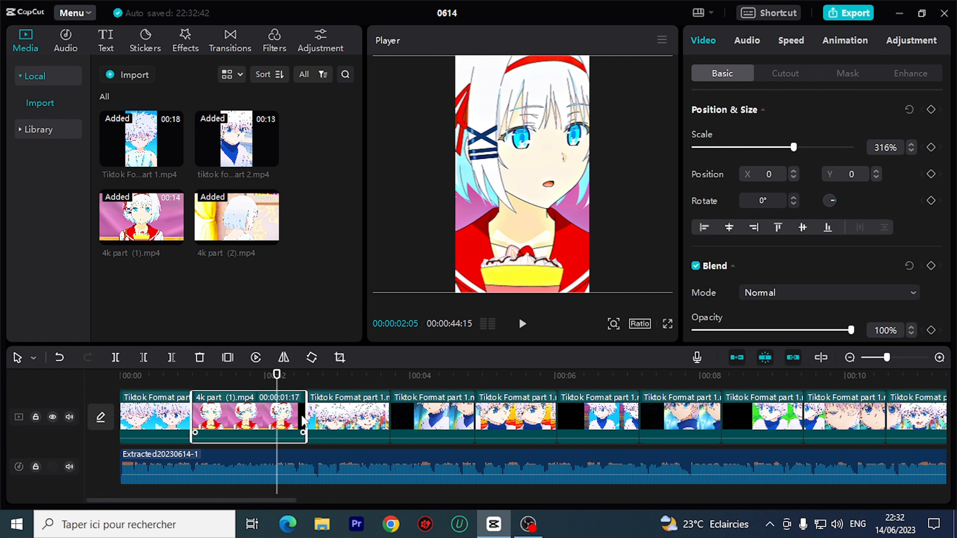
pyautogui.moveTo(305, 414); pyautogui.dragTo(278, 413)
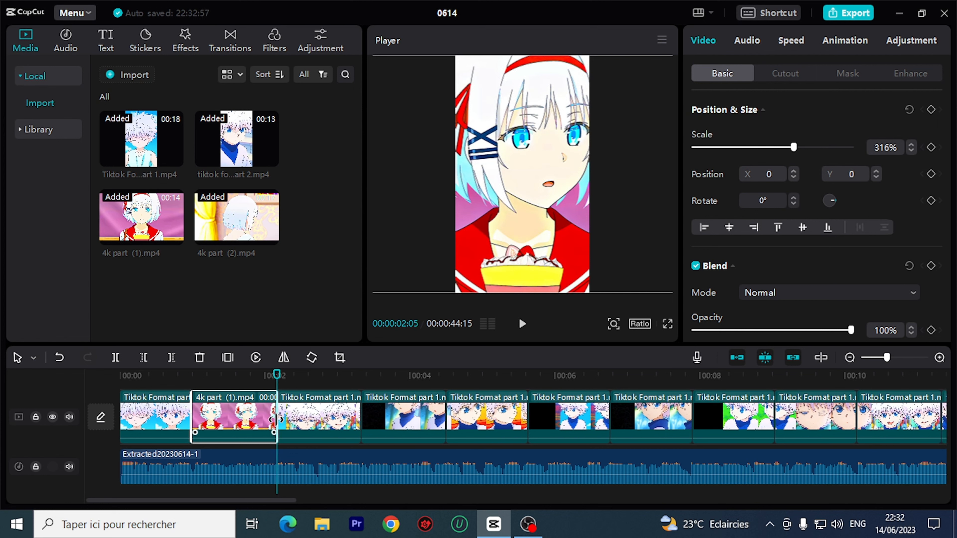
# Replay the opening to check the timing, and move the next 4k part (1) scene directly after the second Tiktok Format clip.
pyautogui.press('space')
pyautogui.press('space')
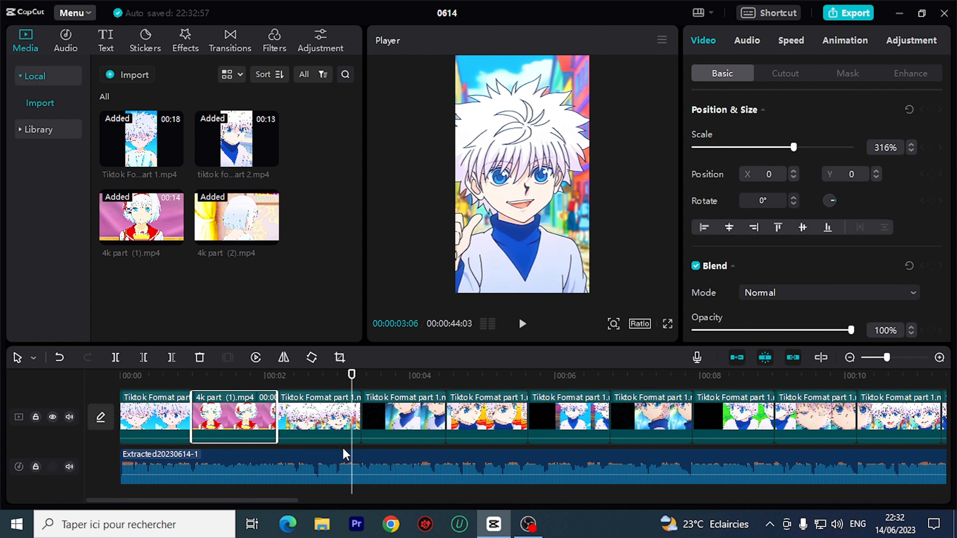
pyautogui.press('space')
pyautogui.press('space')
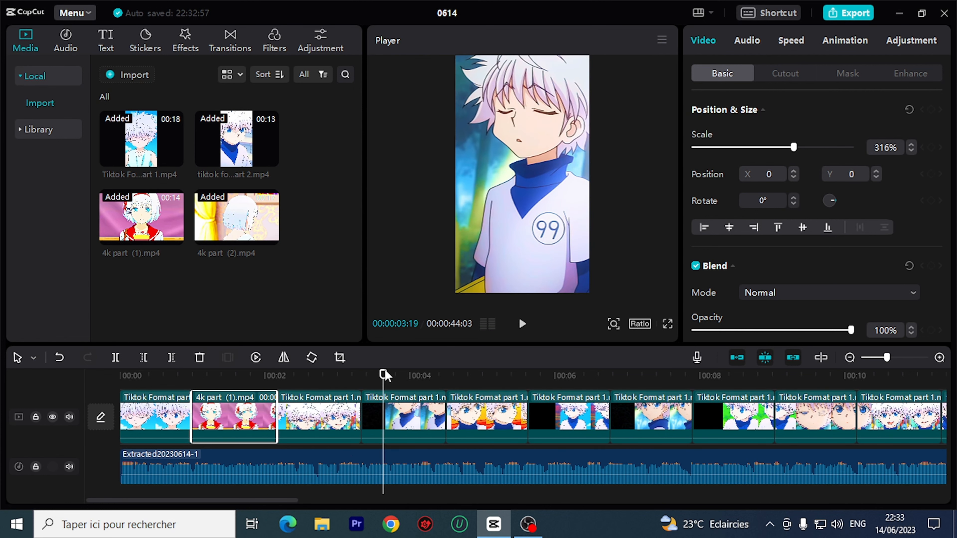
pyautogui.moveTo(383, 375); pyautogui.dragTo(117, 377)
pyautogui.press('space')
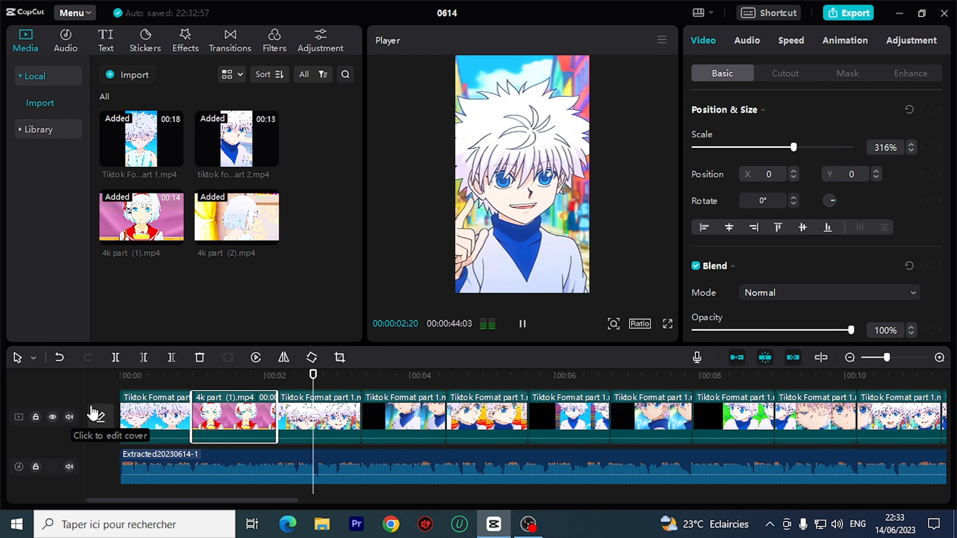
pyautogui.press('space')
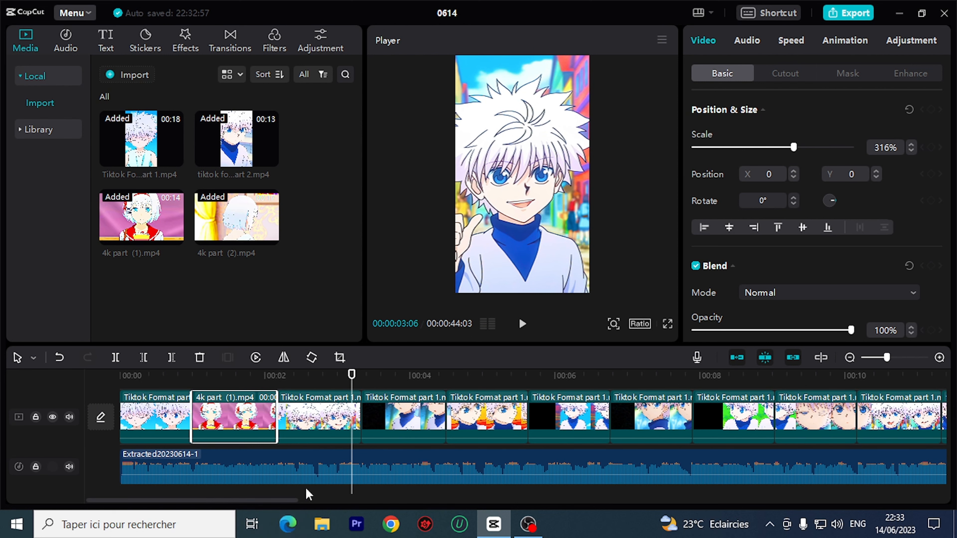
pyautogui.moveTo(293, 500); pyautogui.dragTo(492, 485)
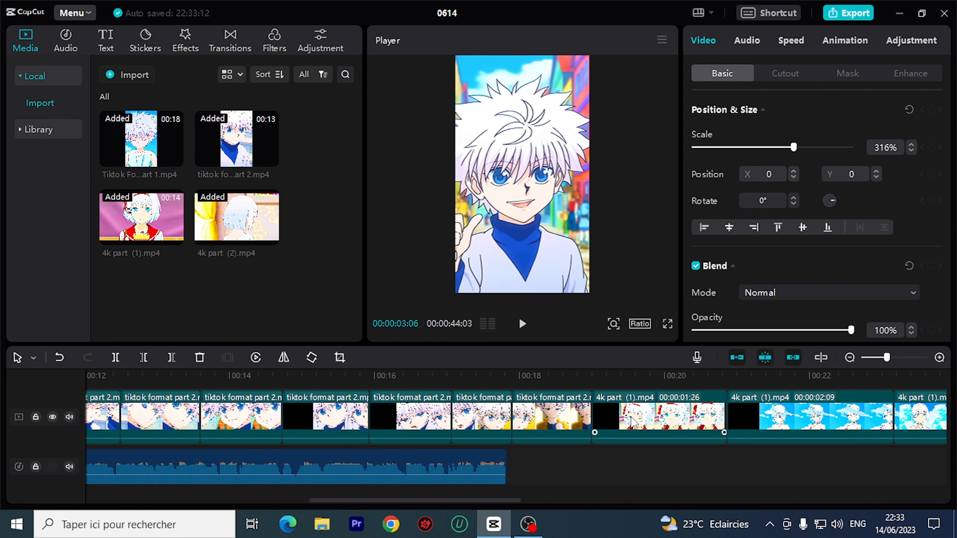
pyautogui.moveTo(634, 421); pyautogui.dragTo(424, 439)
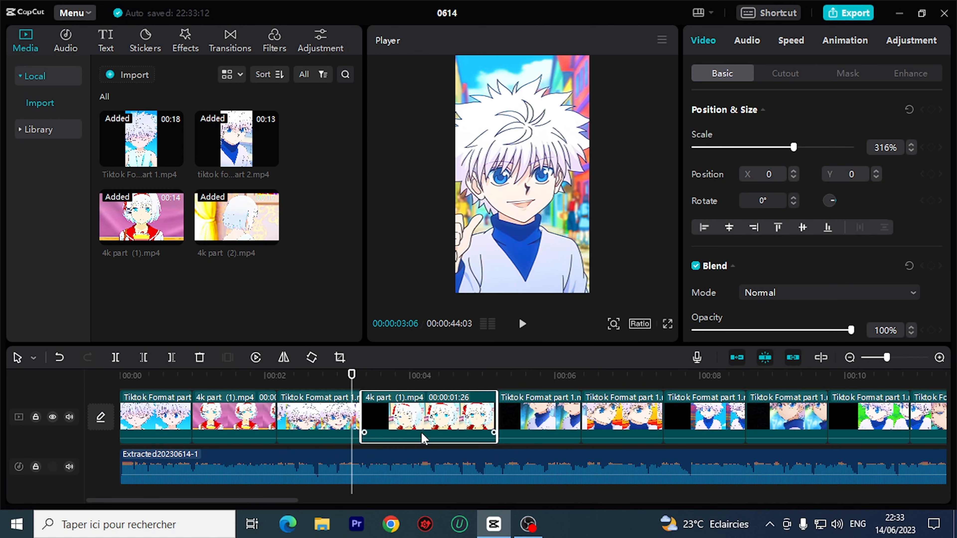
# Trim the end of the second inserted 4k part (1) scene to the beat at 00:00:04:14 and play back the result.
pyautogui.press('space')
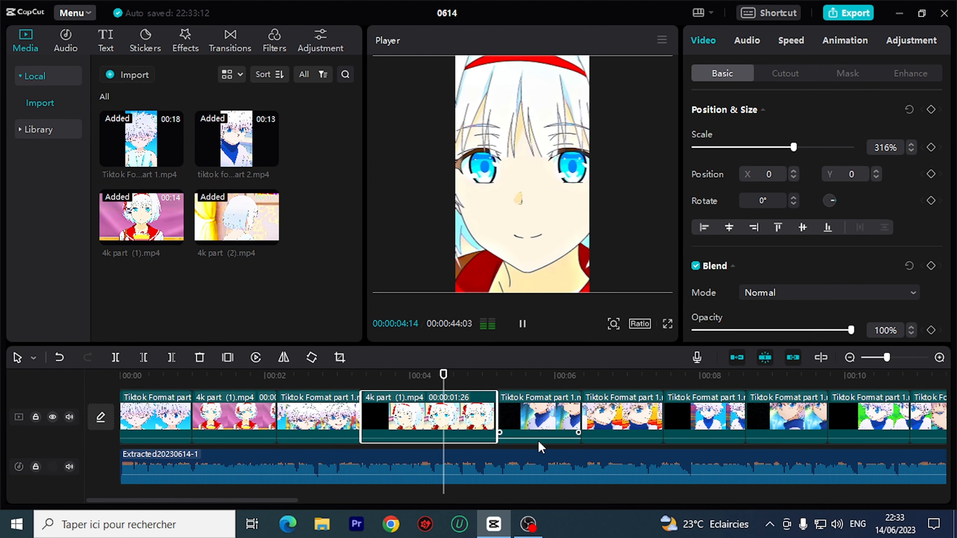
pyautogui.press('space')
pyautogui.press('space')
pyautogui.moveTo(455, 380); pyautogui.dragTo(444, 384)
pyautogui.press('space')
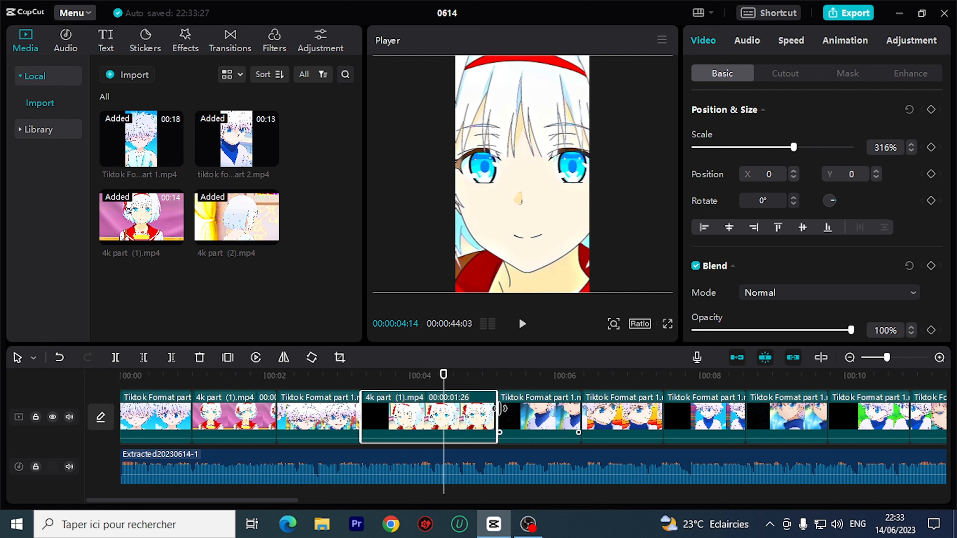
pyautogui.moveTo(499, 409); pyautogui.dragTo(450, 408)
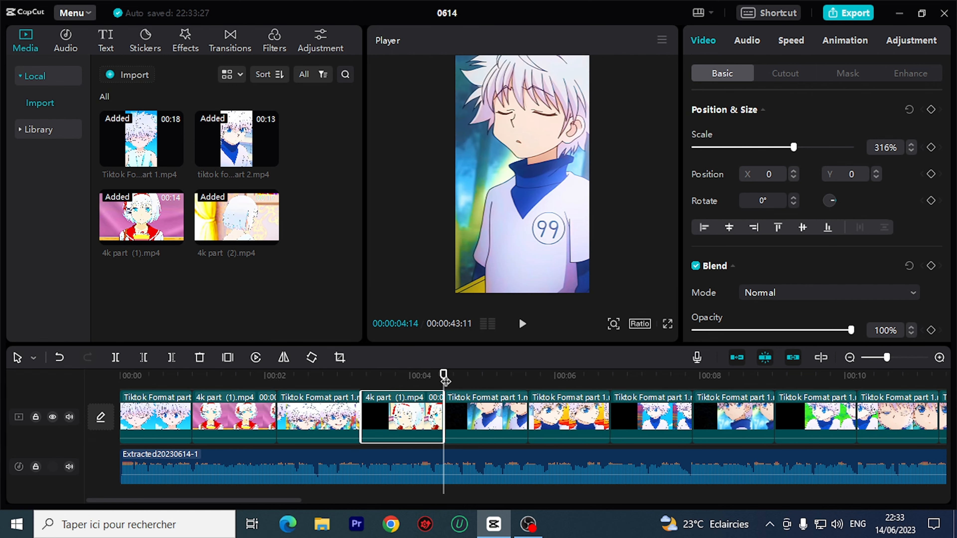
pyautogui.click(276, 388)
pyautogui.press('space')
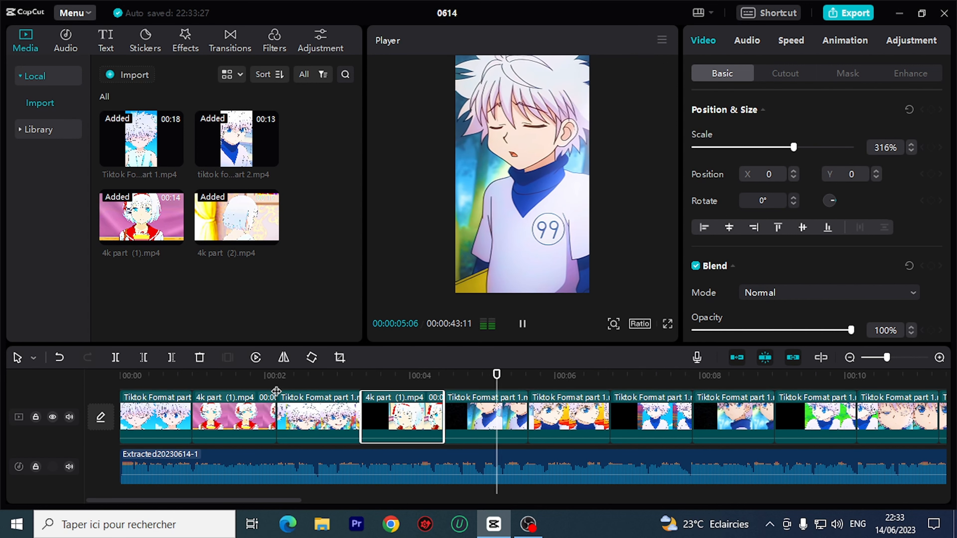
# Stop the playback and move the next 4k part (1) scene, with the white hat, directly after the third Tiktok Format clip.
pyautogui.press('space')
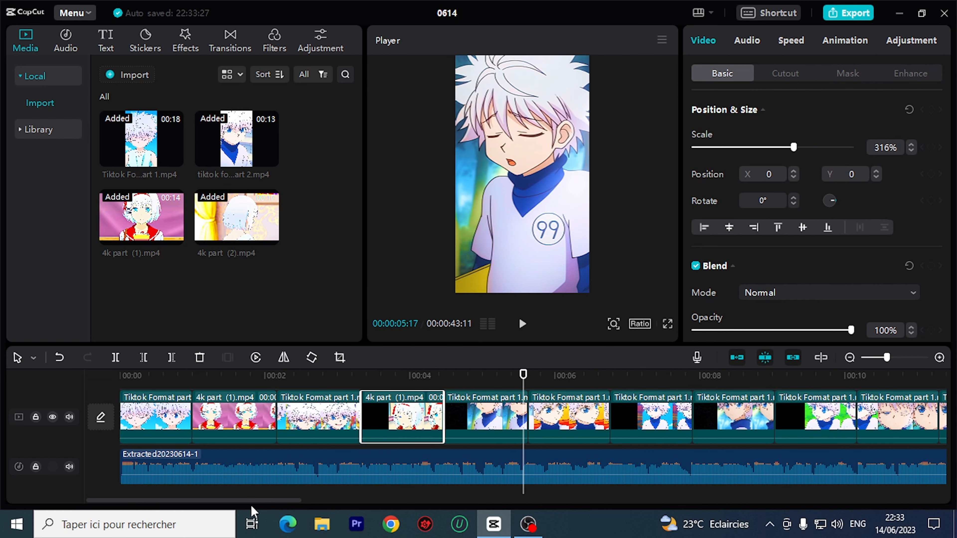
pyautogui.moveTo(251, 501); pyautogui.dragTo(459, 499)
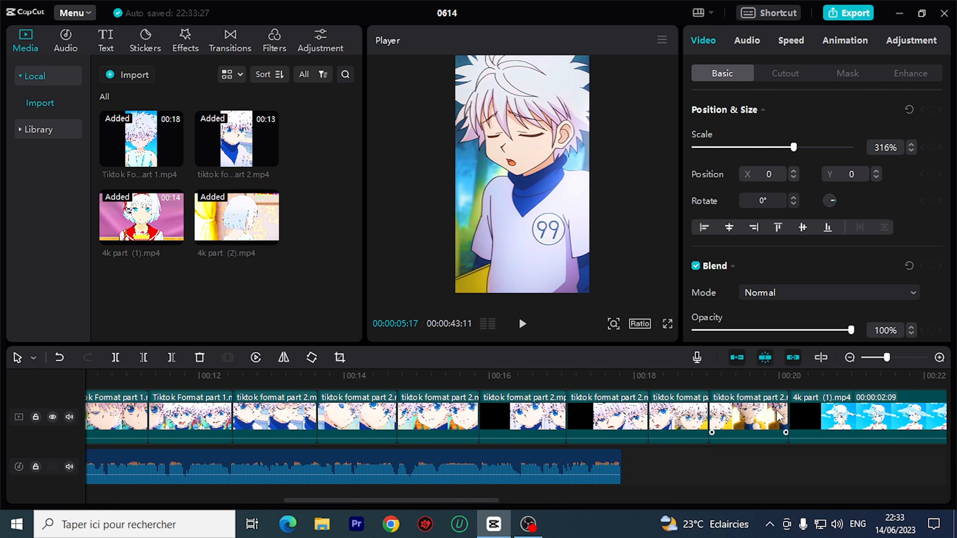
pyautogui.moveTo(859, 419); pyautogui.dragTo(279, 421)
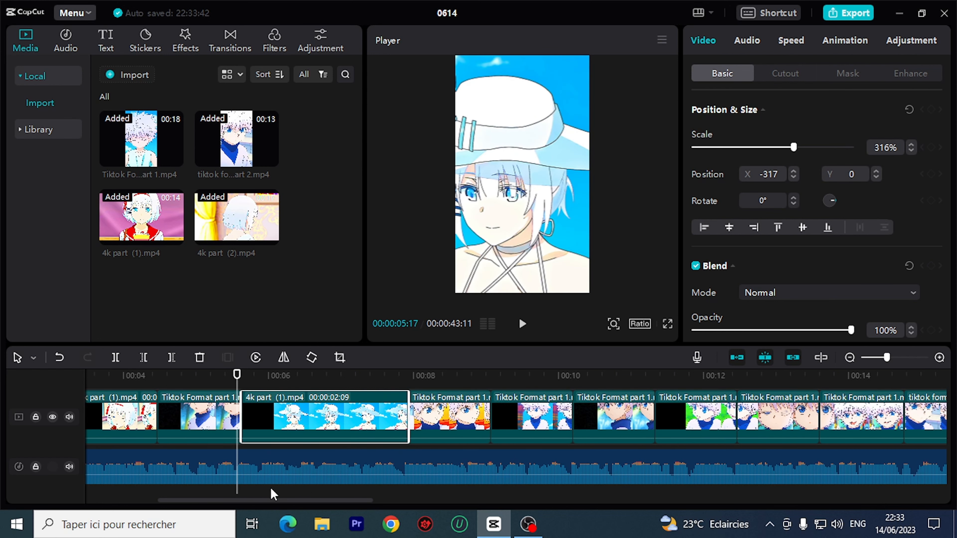
# Play through the inserted white-hat scene, trim its end to the beat at 00:00:06:22, and play back the result.
pyautogui.moveTo(261, 498); pyautogui.dragTo(237, 501)
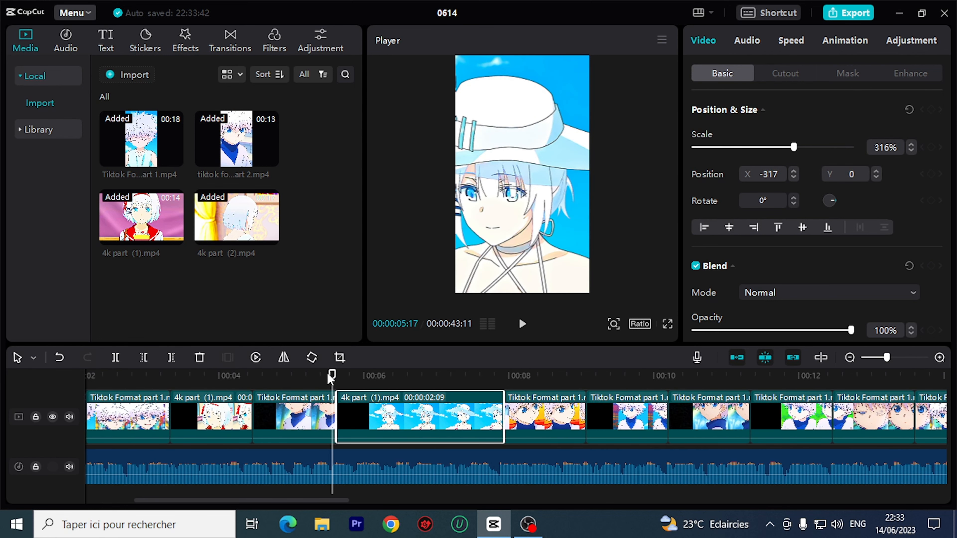
pyautogui.moveTo(330, 375); pyautogui.dragTo(259, 375)
pyautogui.press('space')
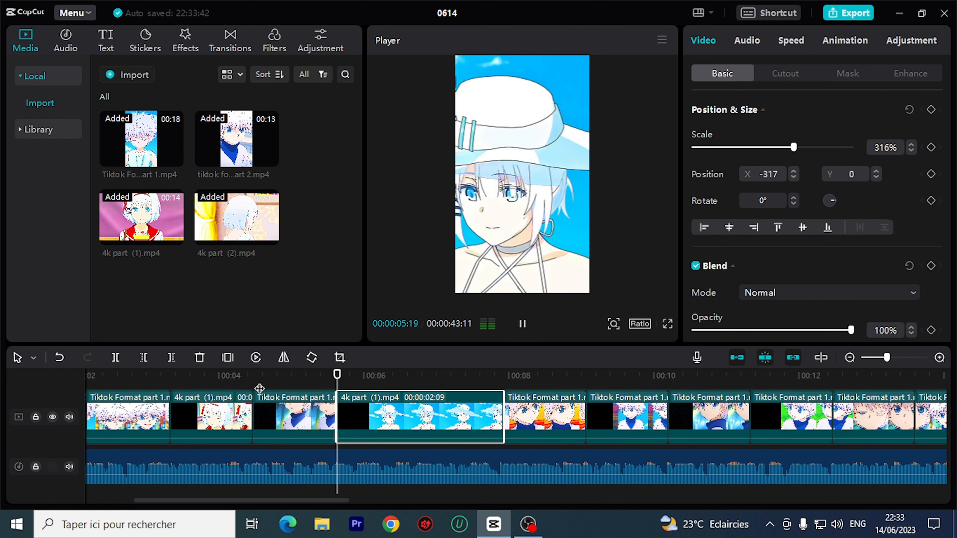
pyautogui.press('space')
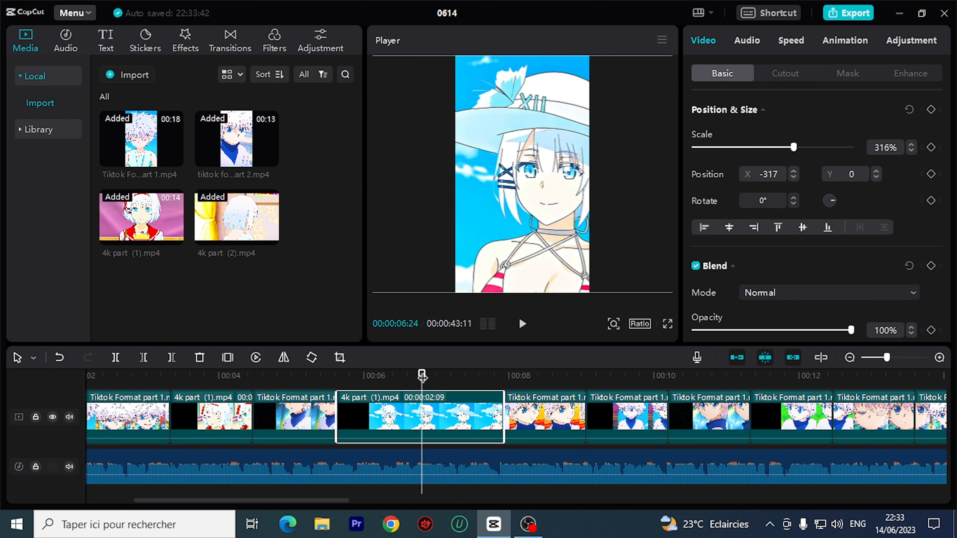
pyautogui.moveTo(422, 375); pyautogui.dragTo(416, 383)
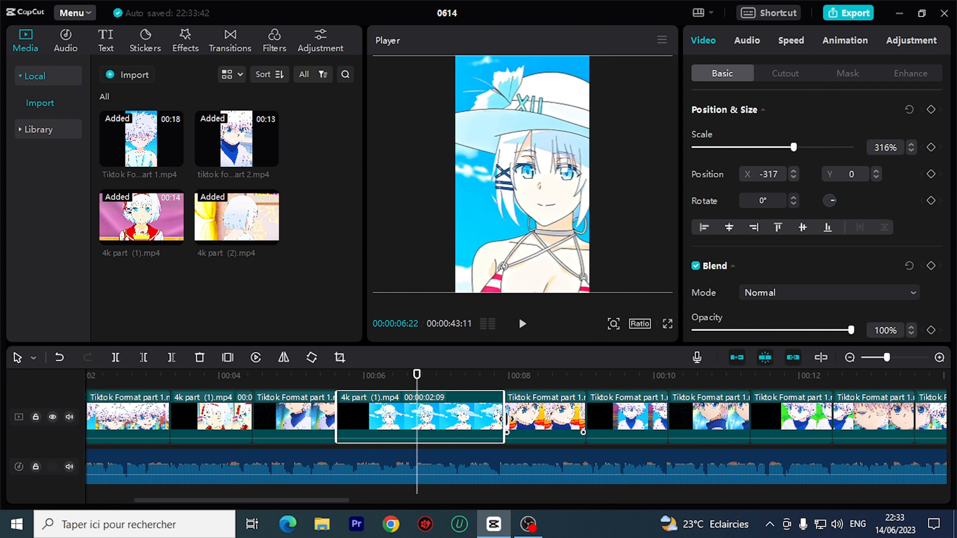
pyautogui.press('w')
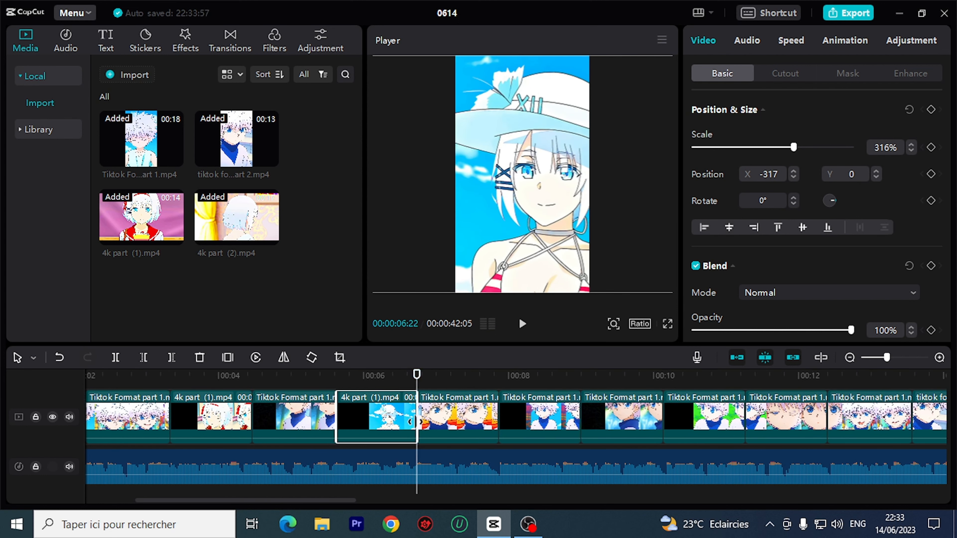
pyautogui.click(360, 377)
pyautogui.press('space')
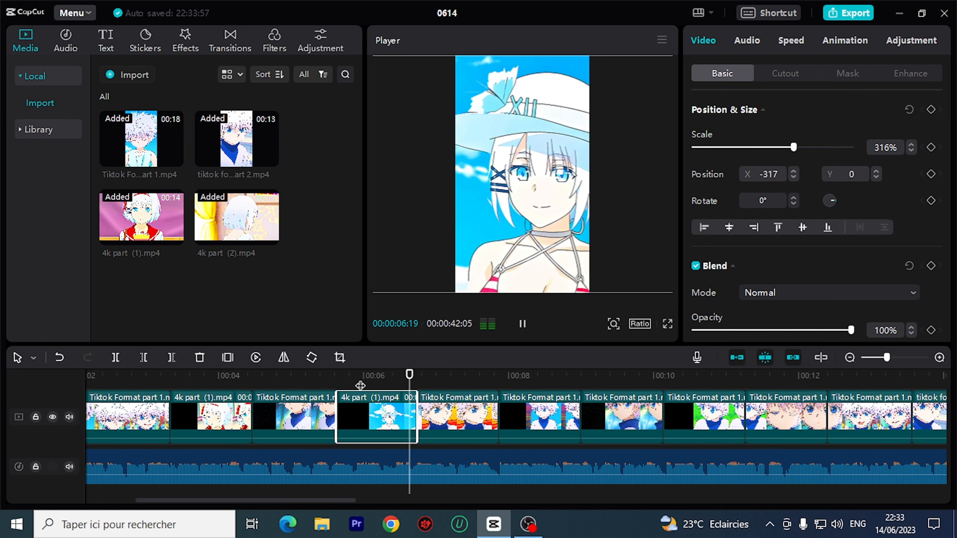
pyautogui.press('space')
# Move the next remaining 4k part (1) scene directly after the fourth Tiktok Format clip.
pyautogui.moveTo(300, 501); pyautogui.dragTo(448, 501)
pyautogui.click(852, 360)
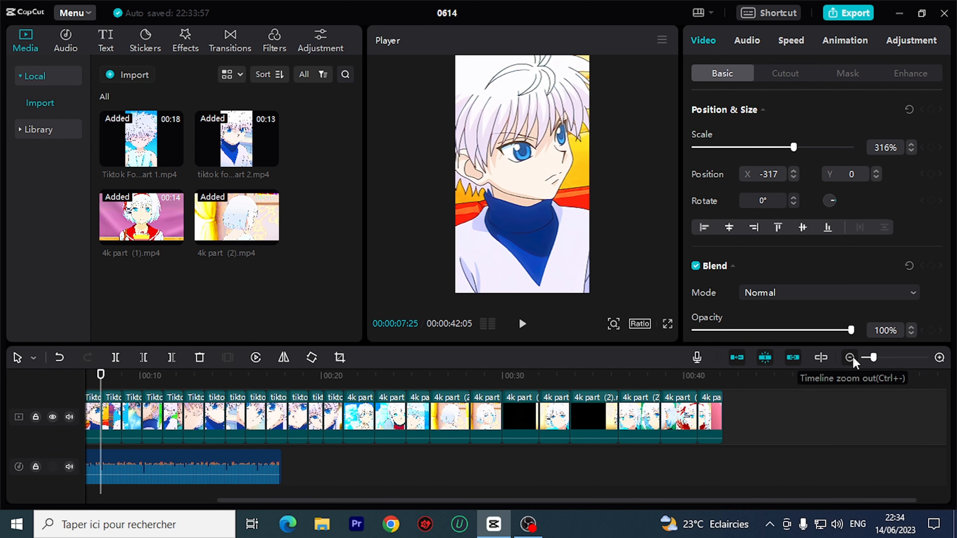
pyautogui.click(852, 359)
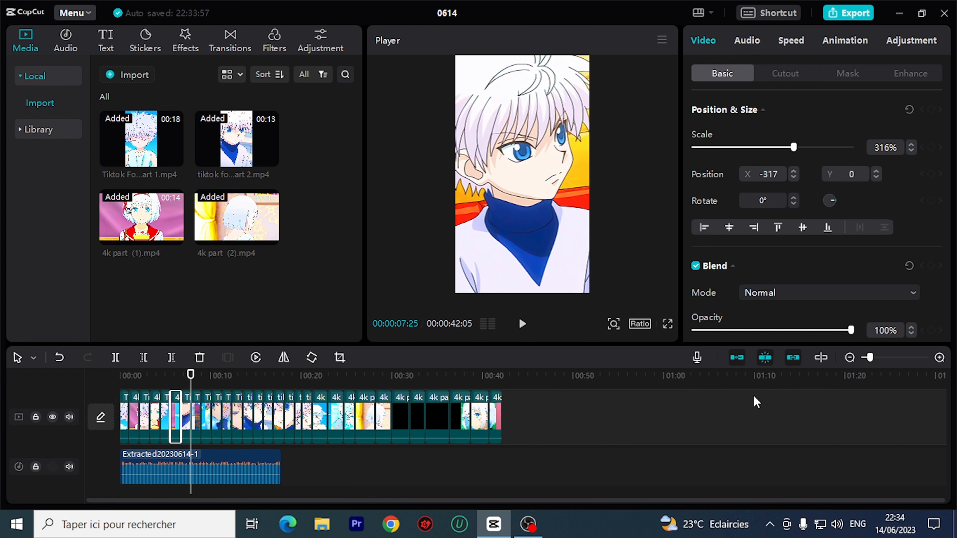
pyautogui.click(939, 357)
pyautogui.click(940, 357)
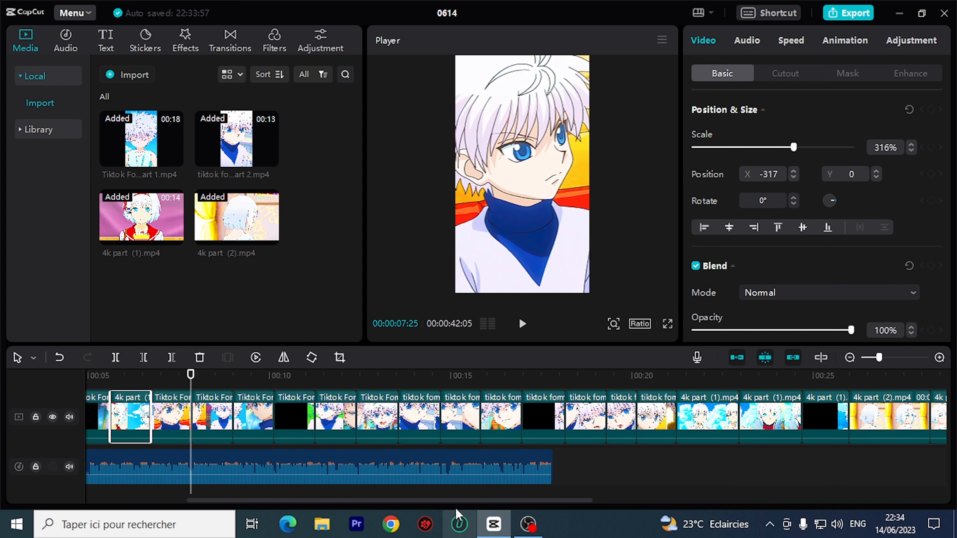
pyautogui.moveTo(444, 500)
pyautogui.mouseDown()
pyautogui.moveTo(421, 502)
pyautogui.moveTo(431, 503)
pyautogui.mouseUp()
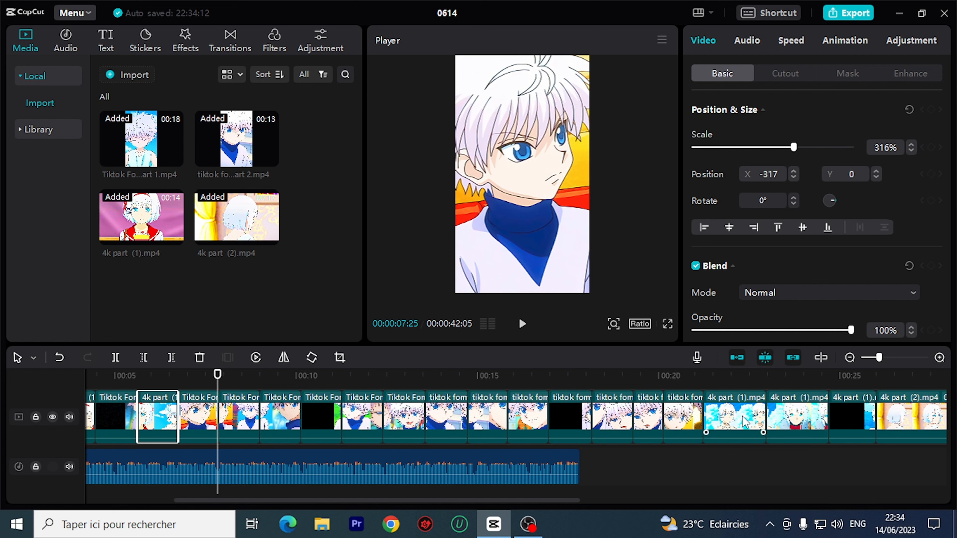
pyautogui.moveTo(744, 421); pyautogui.dragTo(242, 425)
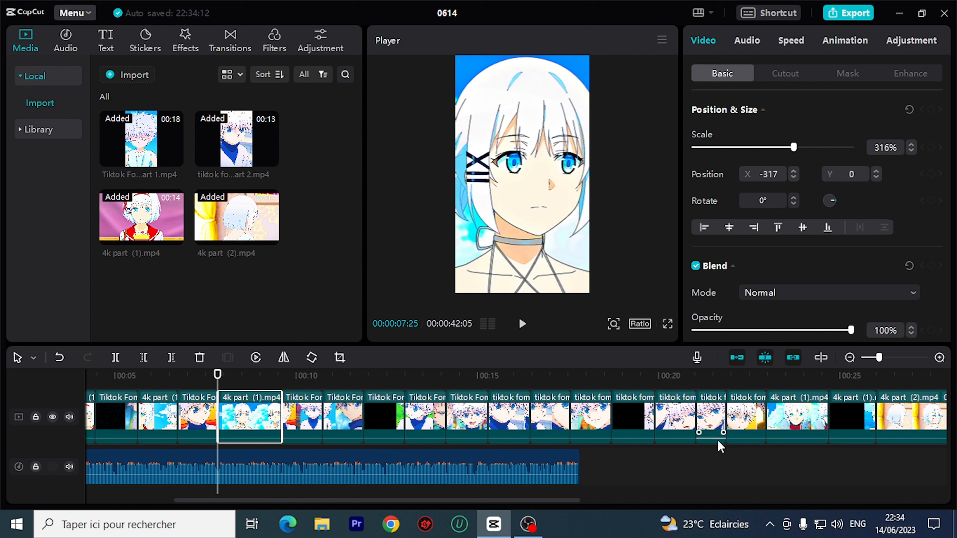
# Place 4k part (2), 4k part (1), and two more 4k part (2) scenes after the fifth, sixth, seventh and eighth Tiktok Format clips respectively.
pyautogui.moveTo(900, 428); pyautogui.dragTo(329, 439)
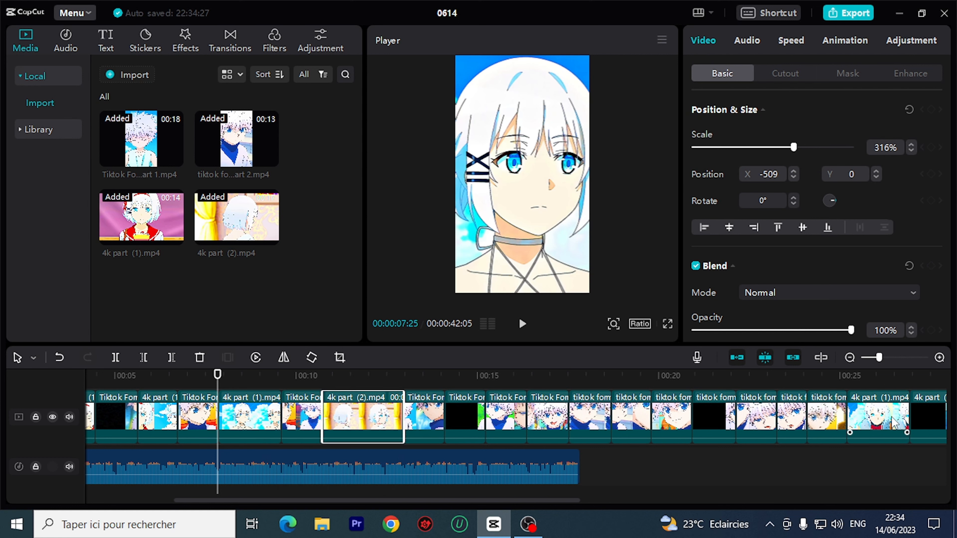
pyautogui.moveTo(895, 422); pyautogui.dragTo(467, 435)
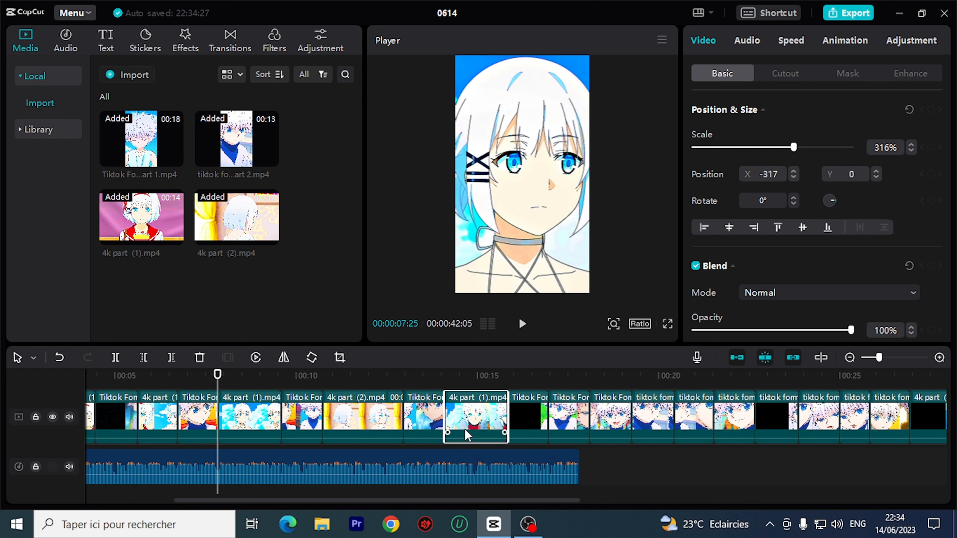
pyautogui.hscroll(5, 568, 501)
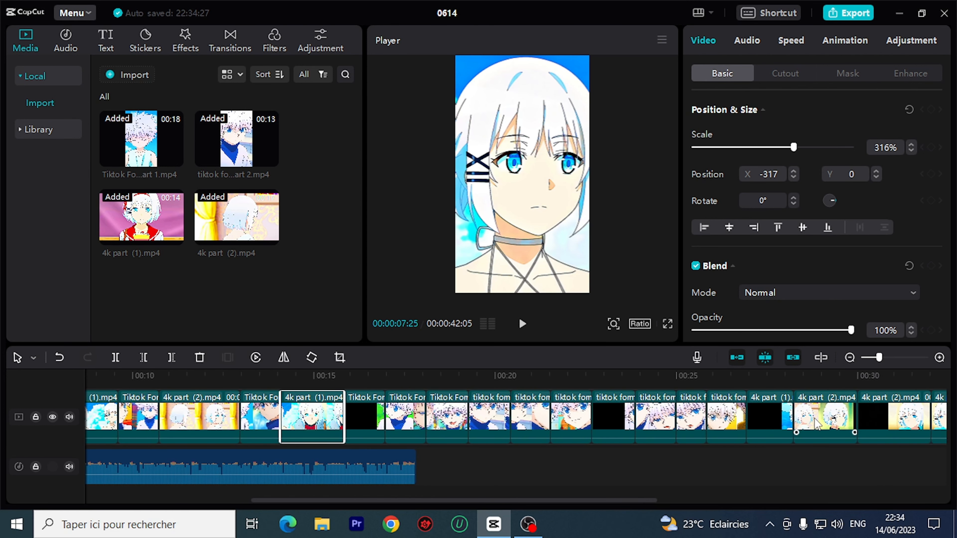
pyautogui.moveTo(815, 424); pyautogui.dragTo(404, 438)
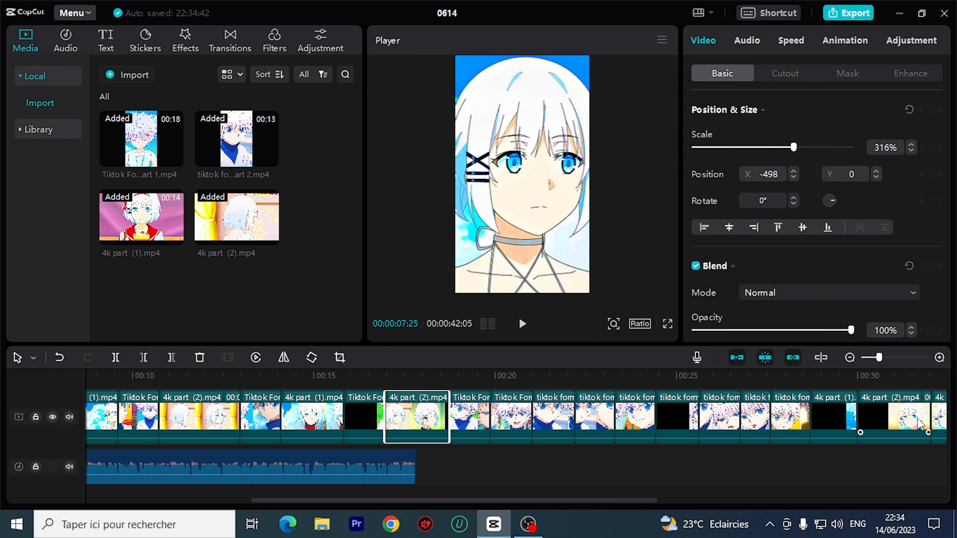
pyautogui.moveTo(917, 424); pyautogui.dragTo(512, 430)
# Play the interleaved edit from the start, with the timeline enlarged, to check the cuts against the audio's beats.
pyautogui.moveTo(341, 501); pyautogui.dragTo(177, 503)
pyautogui.moveTo(405, 373); pyautogui.dragTo(294, 374)
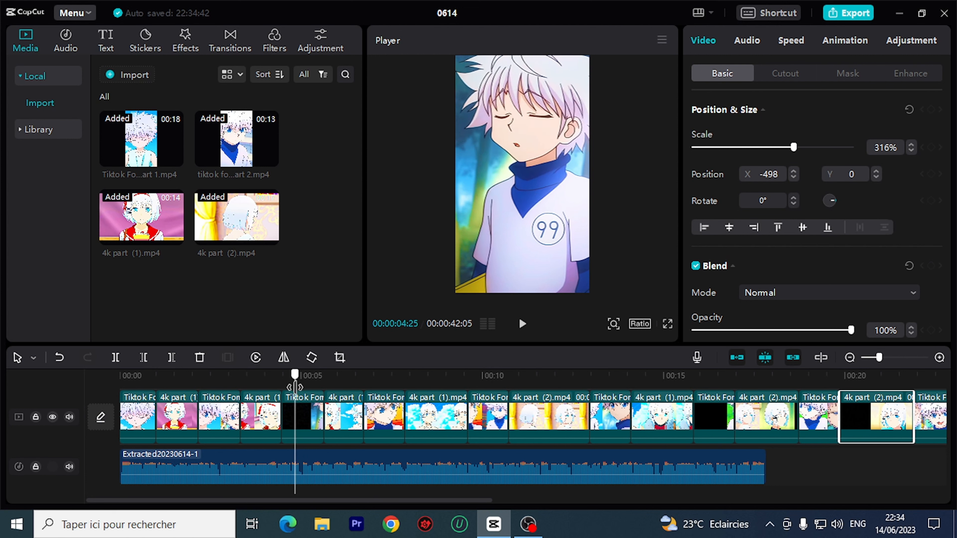
pyautogui.click(940, 359)
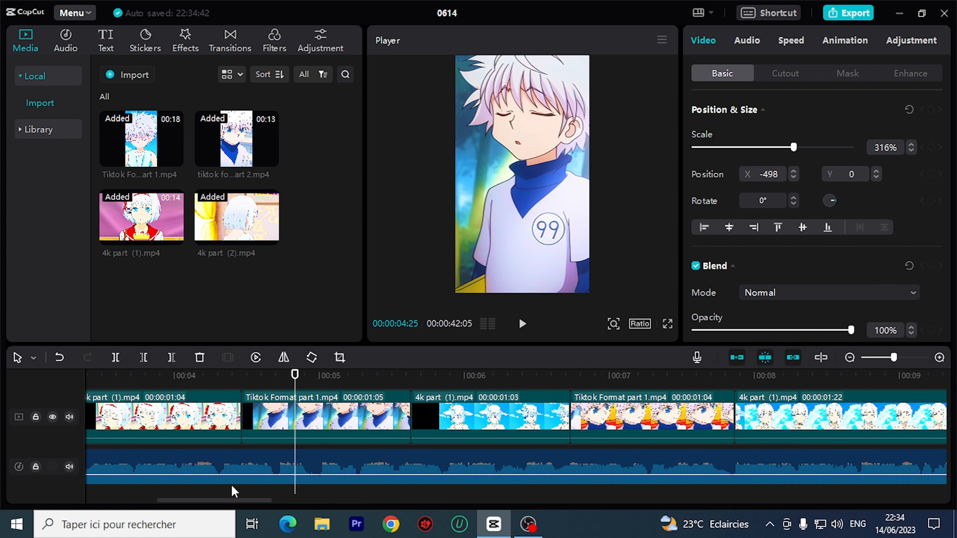
pyautogui.moveTo(231, 500); pyautogui.dragTo(111, 512)
pyautogui.moveTo(821, 375); pyautogui.dragTo(384, 408)
pyautogui.press('space')
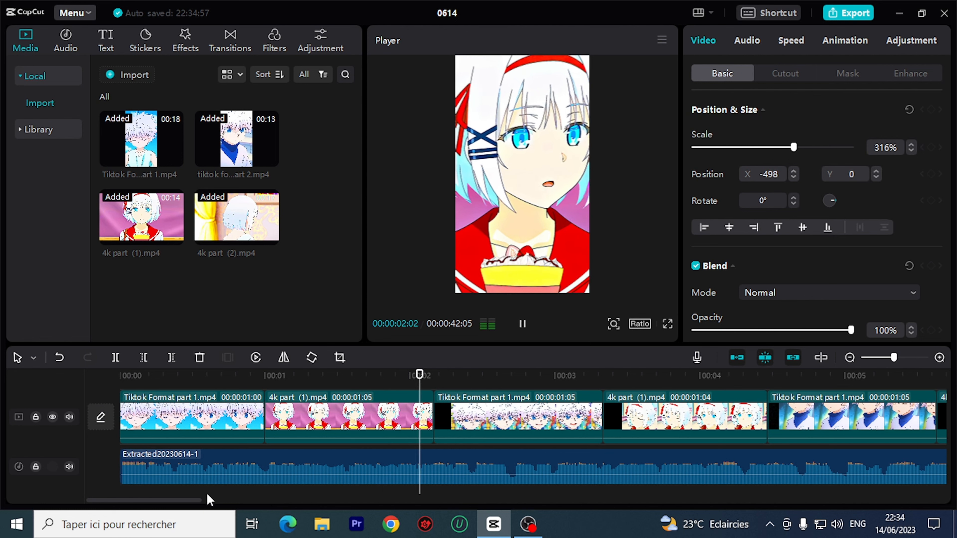
pyautogui.press('space')
pyautogui.press('space')
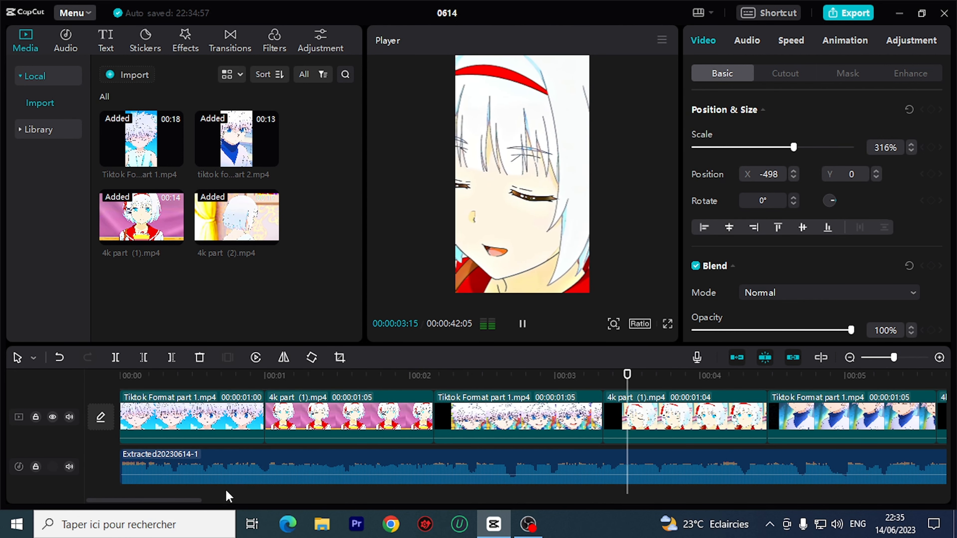
pyautogui.press('space')
pyautogui.press('space')
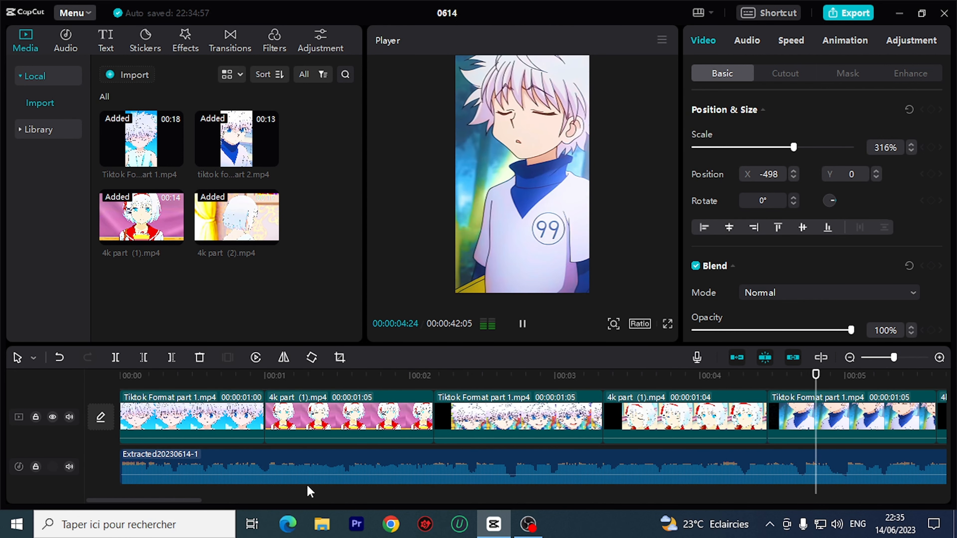
pyautogui.press('space')
pyautogui.moveTo(198, 500); pyautogui.dragTo(269, 500)
pyautogui.press('space')
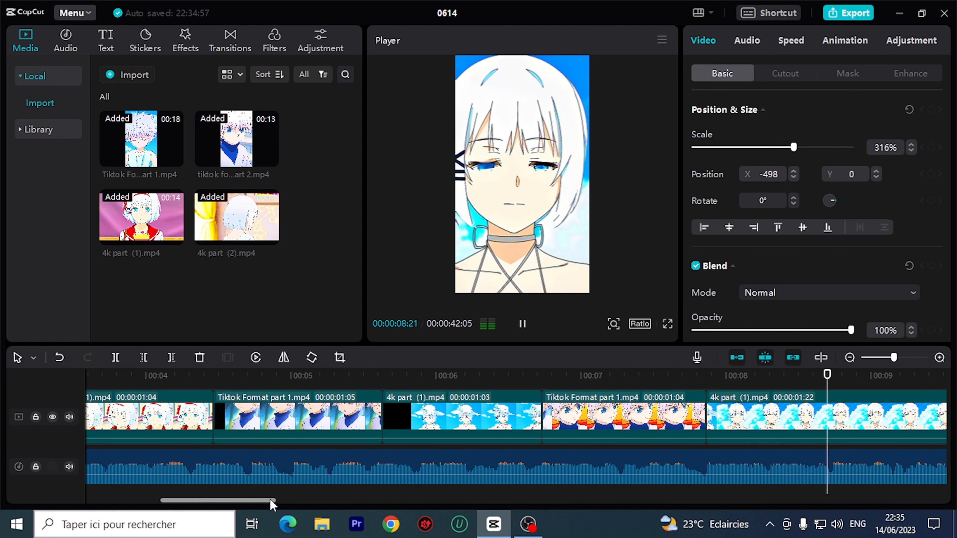
pyautogui.press('space')
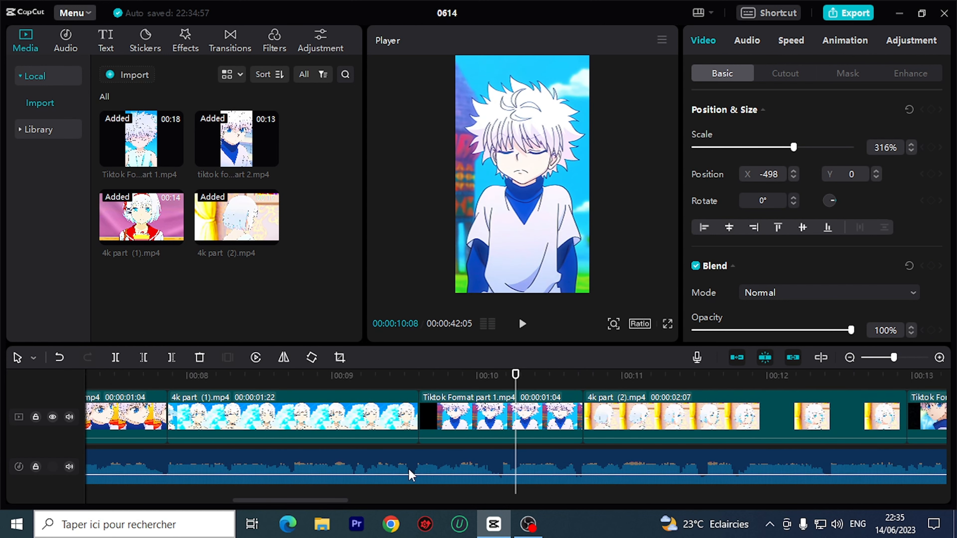
# Replay the fourth inserted 4k part (1) scene and trim its end to the beat at 00:00:09:00.
pyautogui.moveTo(515, 374); pyautogui.dragTo(224, 413)
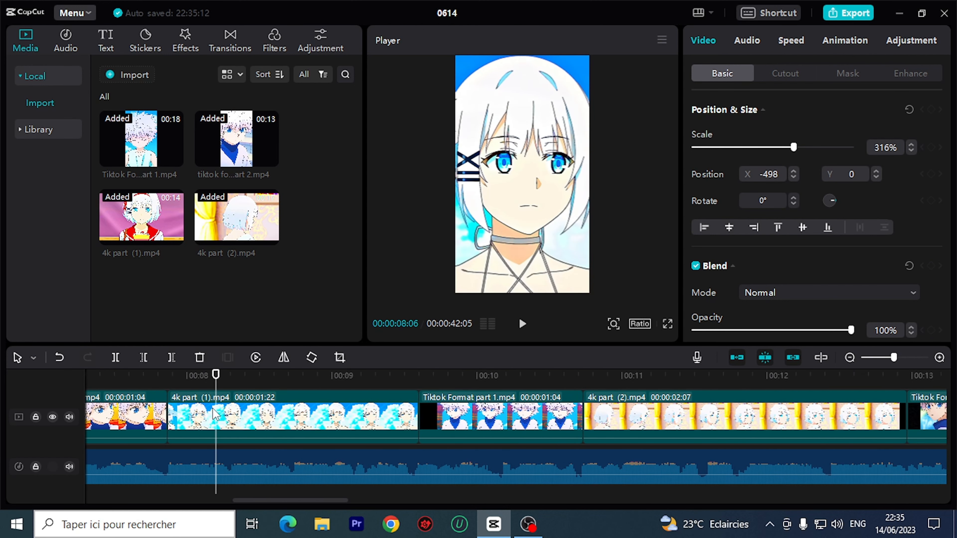
pyautogui.click(216, 414)
pyautogui.press('space')
pyautogui.click(425, 391)
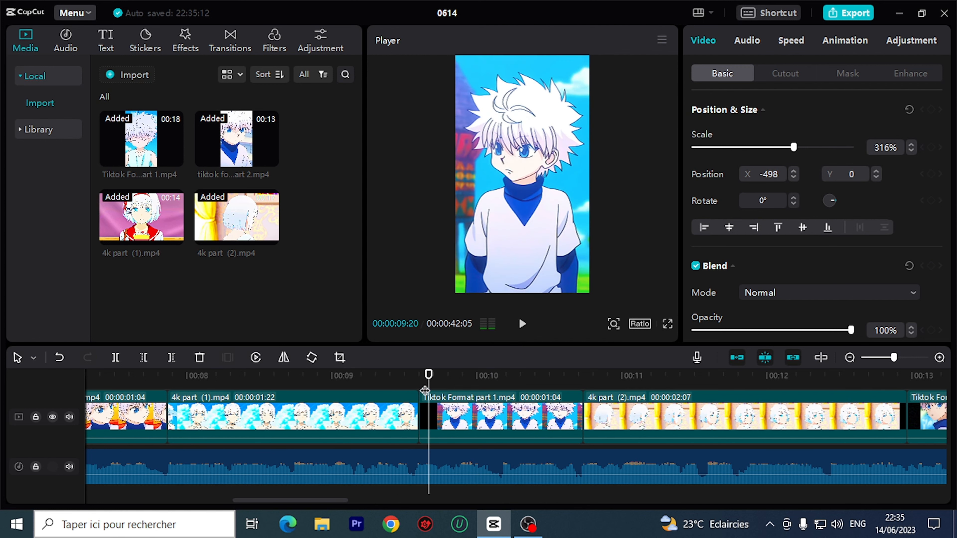
pyautogui.moveTo(430, 375); pyautogui.dragTo(345, 404)
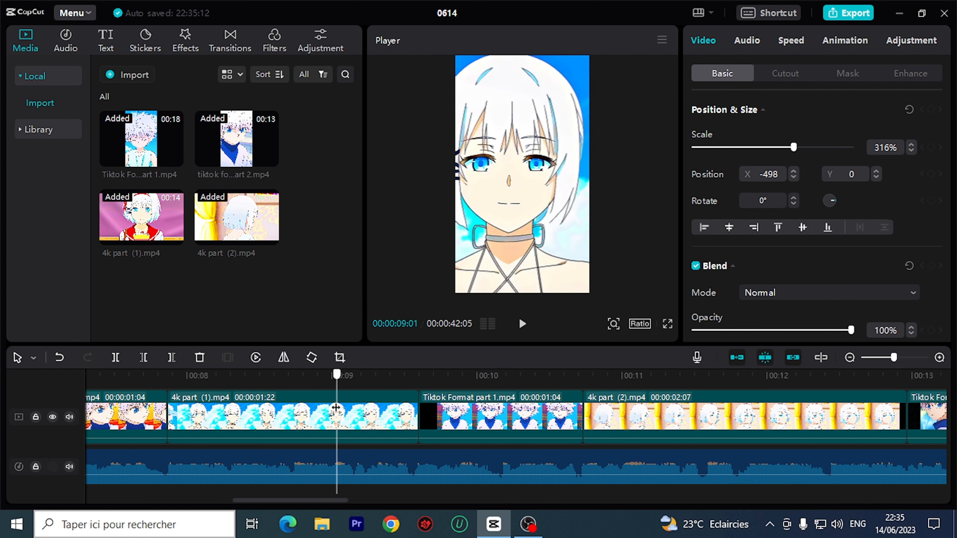
pyautogui.moveTo(415, 409); pyautogui.dragTo(332, 419)
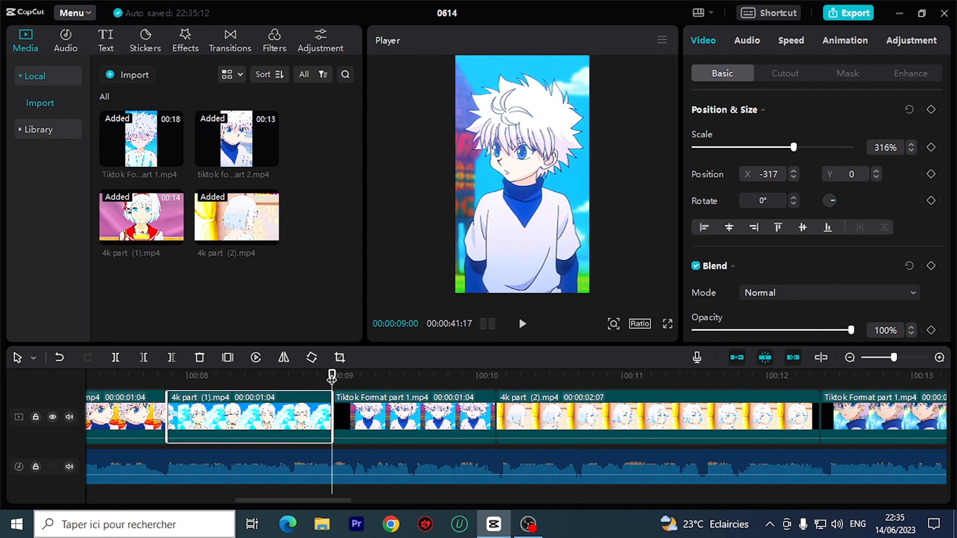
# Find the beat in the first 4k part (2) scene, shorten the scene to 00:00:01:05, and play back the result.
pyautogui.moveTo(331, 375); pyautogui.dragTo(225, 394)
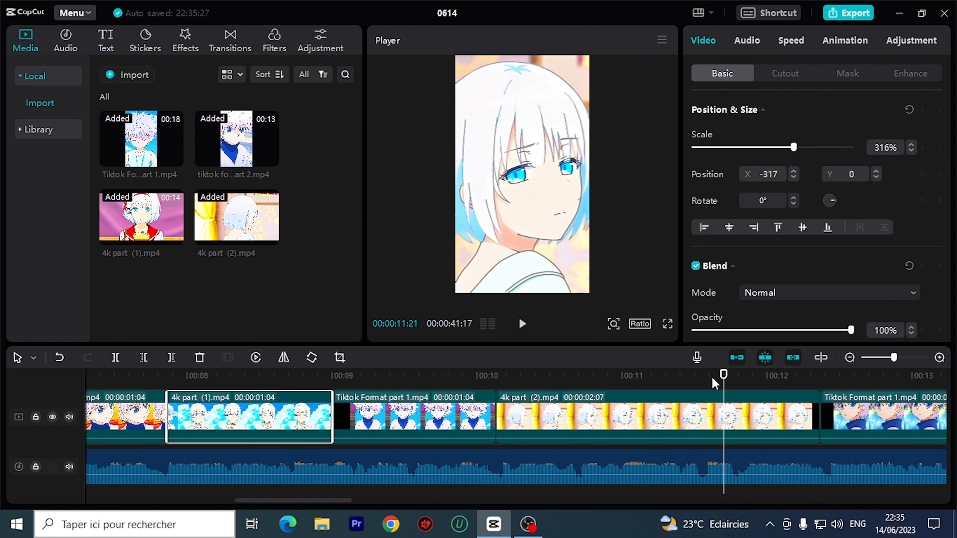
pyautogui.moveTo(714, 382); pyautogui.dragTo(574, 377)
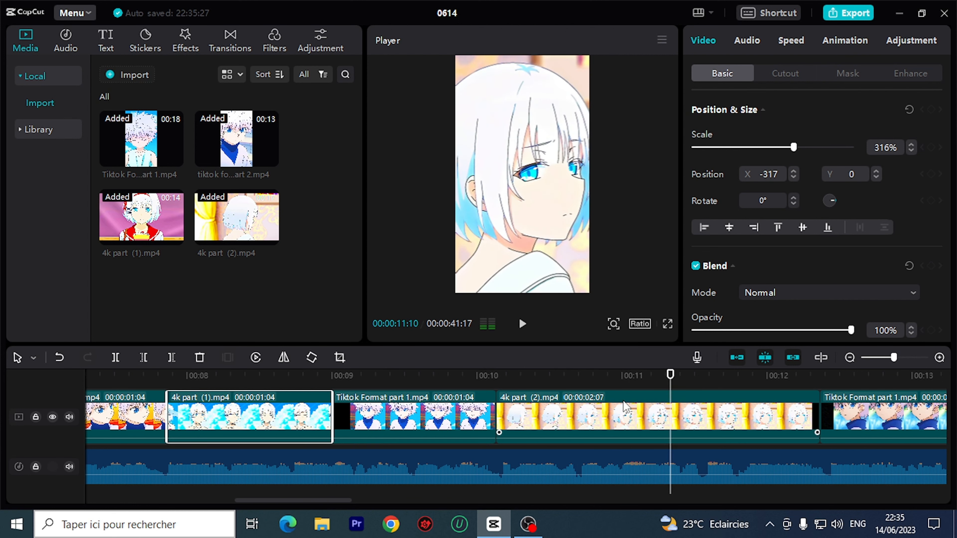
pyautogui.click(792, 419)
pyautogui.moveTo(821, 412); pyautogui.dragTo(590, 392)
pyautogui.press('space')
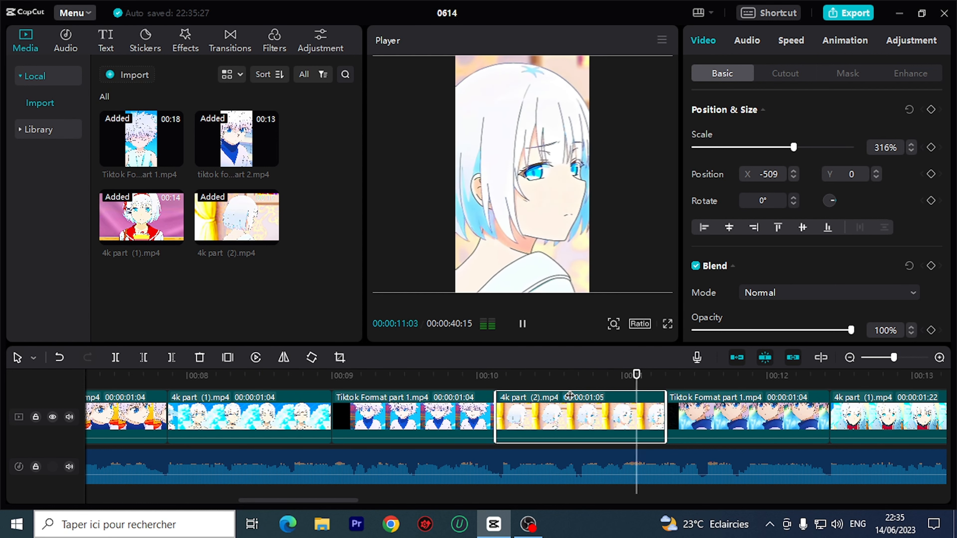
pyautogui.press('space')
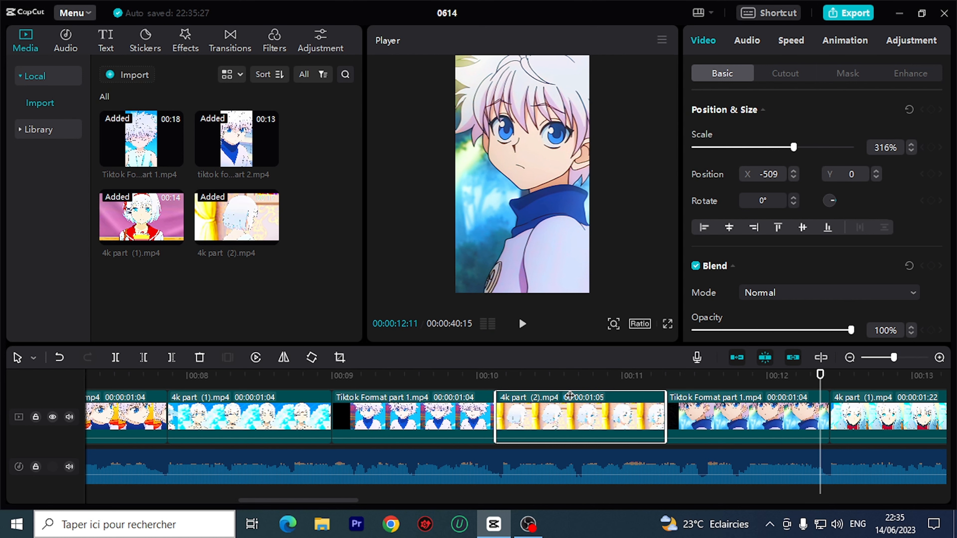
# Find the beat in the 4k part (1) scene after the sixth Tiktok clip and shorten the scene to 00:00:01:04.
pyautogui.press('space')
pyautogui.press('space')
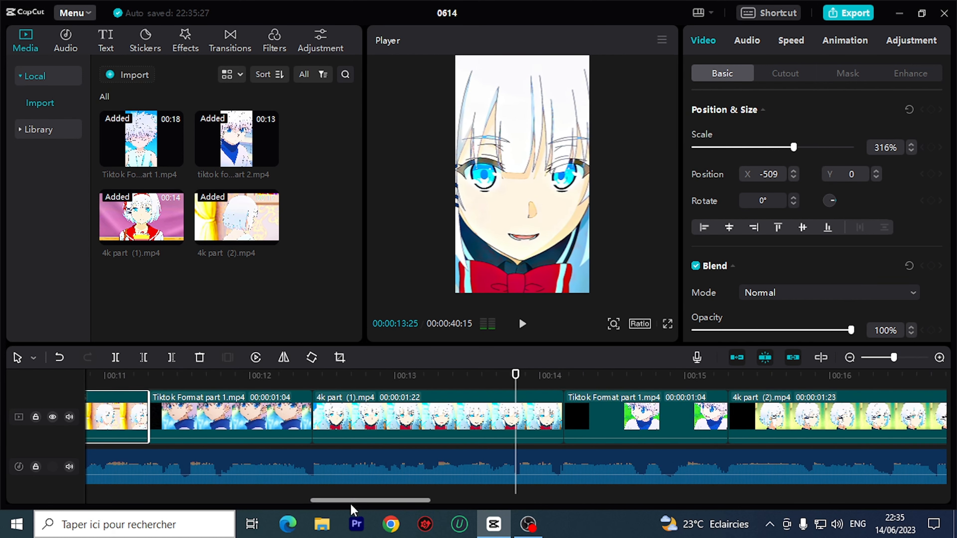
pyautogui.moveTo(379, 502); pyautogui.dragTo(422, 503)
pyautogui.moveTo(204, 373); pyautogui.dragTo(161, 391)
pyautogui.press('space')
pyautogui.press('space')
pyautogui.moveTo(230, 384); pyautogui.dragTo(801, 434)
pyautogui.press('space')
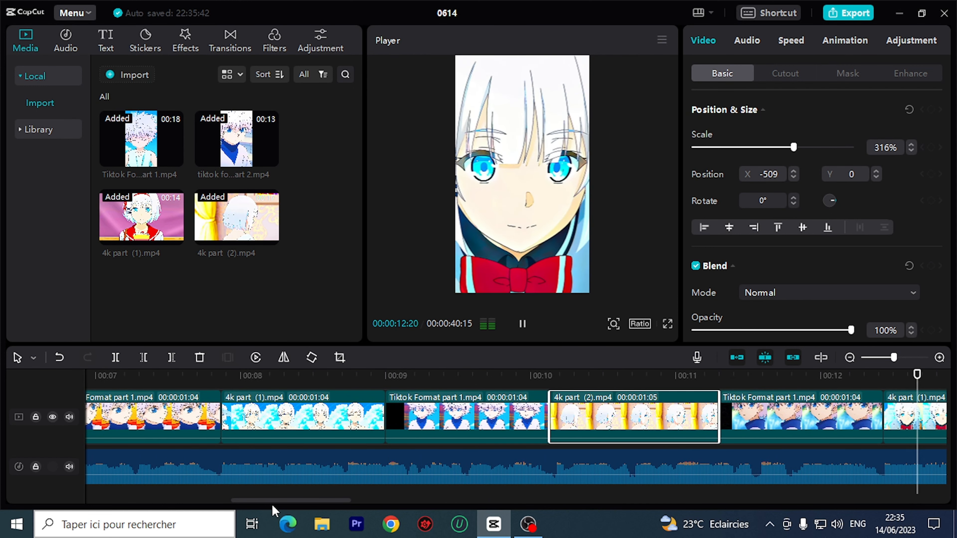
pyautogui.press('space')
pyautogui.press('space')
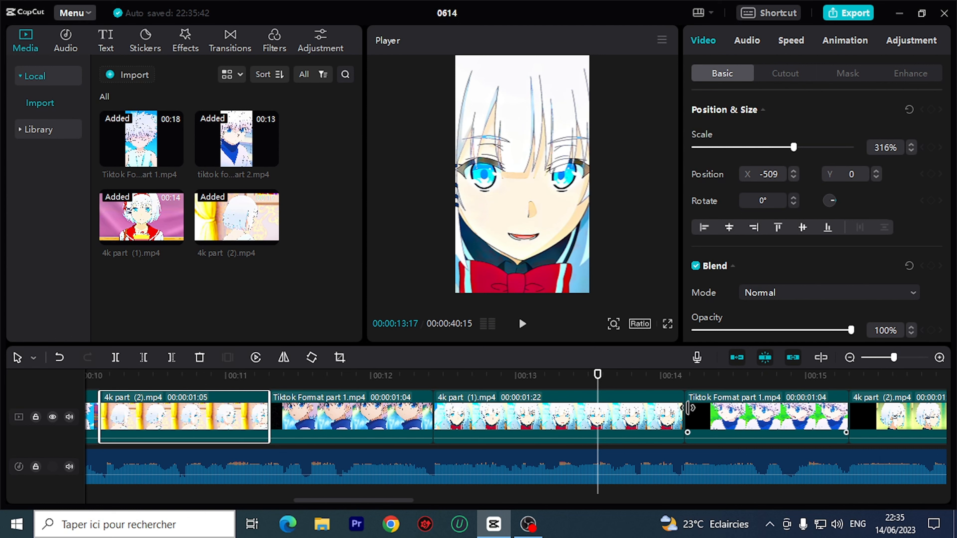
pyautogui.moveTo(688, 408); pyautogui.dragTo(598, 423)
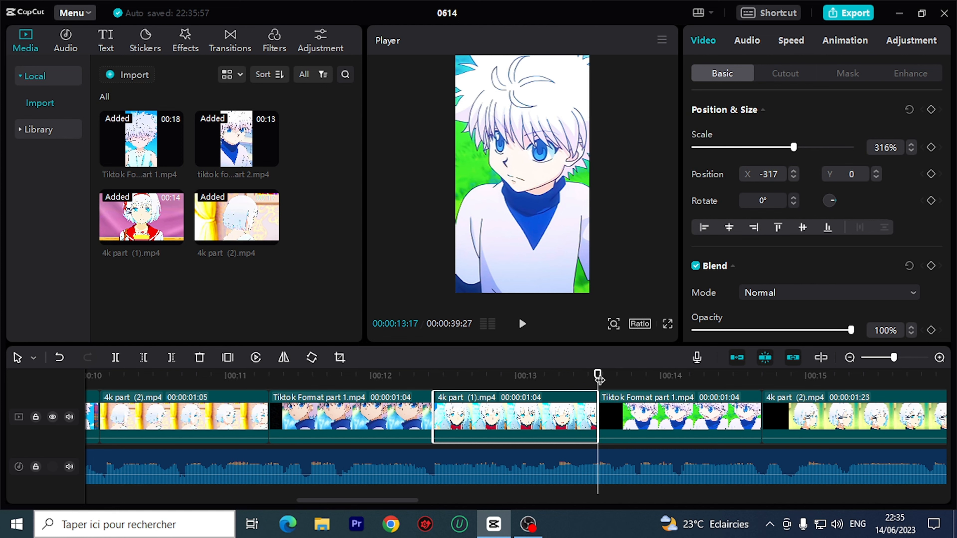
# Find the beat in the second 4k part (2) scene, shorten the scene to 00:00:01:06, and play back the cut.
pyautogui.moveTo(598, 377); pyautogui.dragTo(509, 377)
pyautogui.press('space')
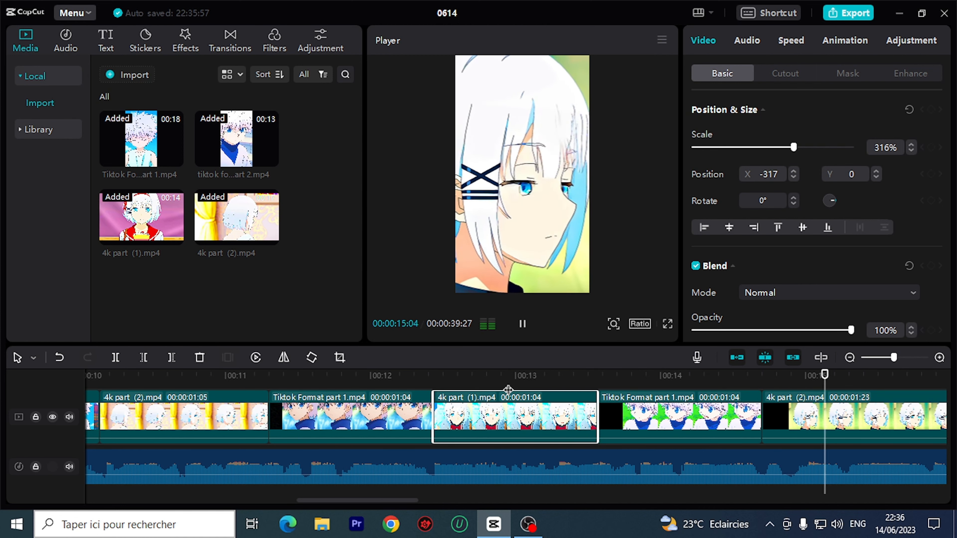
pyautogui.press('space')
pyautogui.moveTo(332, 501); pyautogui.dragTo(418, 500)
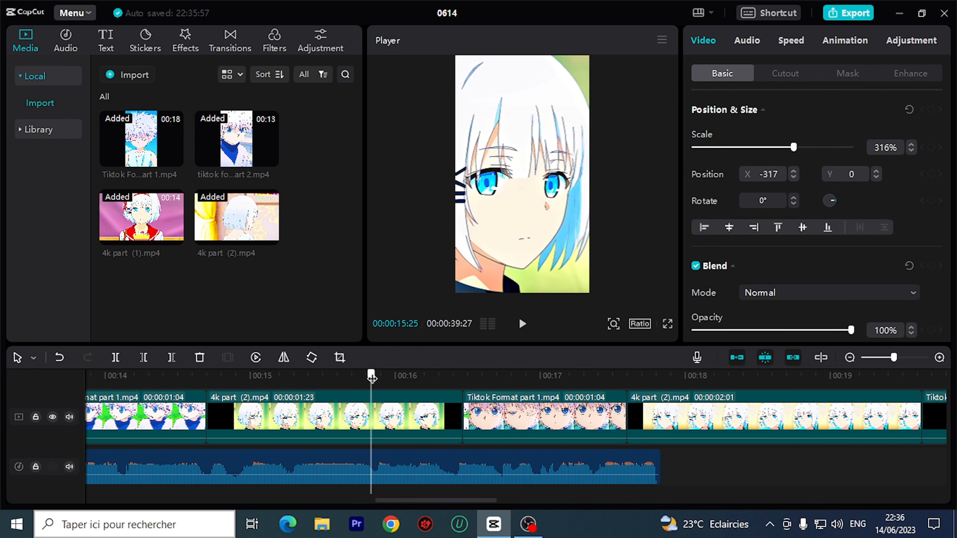
pyautogui.moveTo(372, 378); pyautogui.dragTo(375, 384)
pyautogui.moveTo(460, 427); pyautogui.dragTo(379, 428)
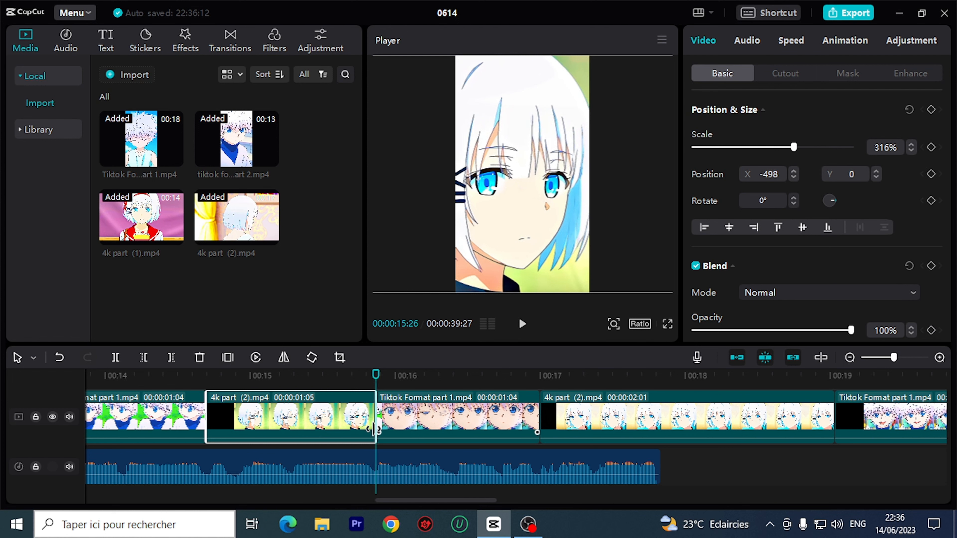
pyautogui.moveTo(376, 375); pyautogui.dragTo(288, 375)
pyautogui.press('space')
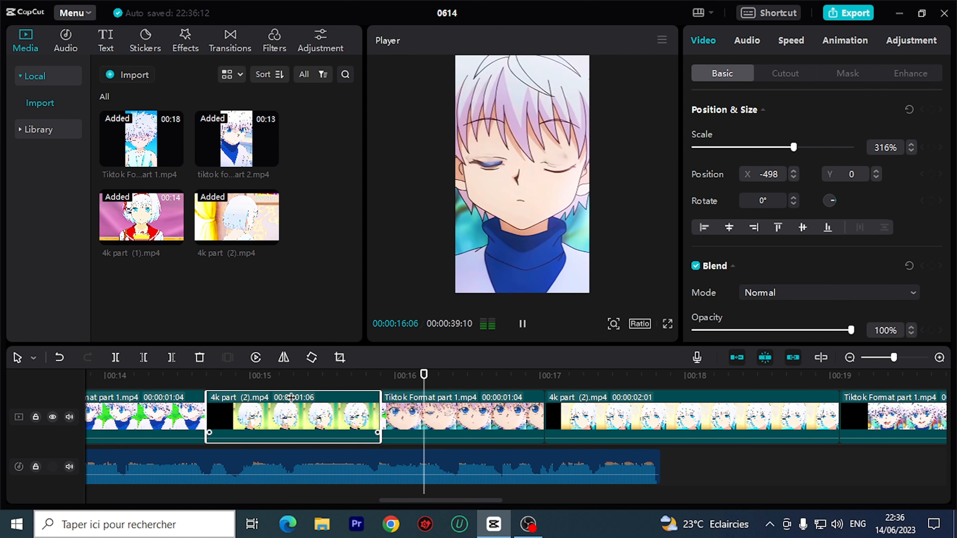
# Trim the end of the eighth Tiktok Format clip back to the beat, shortening the clip to 00:00:00:29.
pyautogui.press('space')
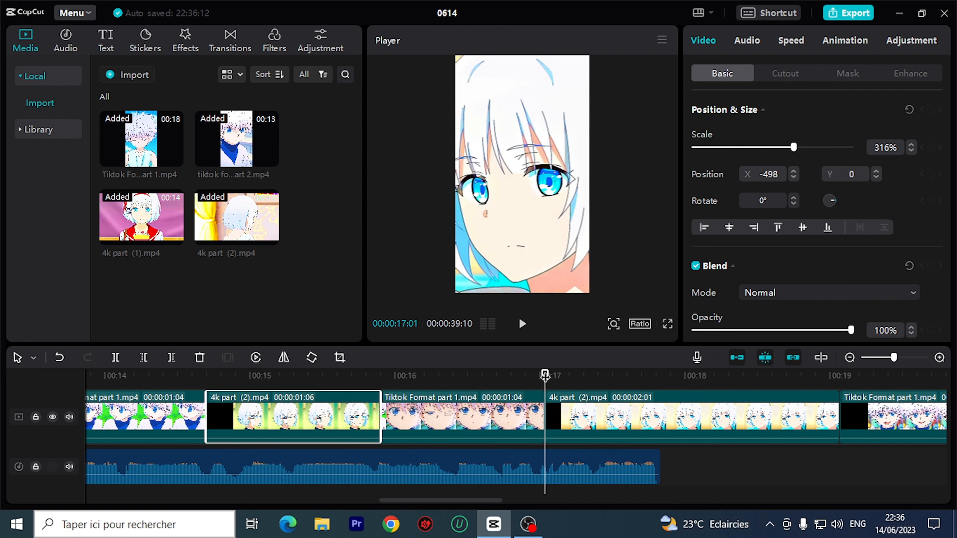
pyautogui.moveTo(545, 375); pyautogui.dragTo(518, 417)
pyautogui.click(501, 405)
# Play to the end of the audio and cut off the rest of the third 4k part (2) scene at 00:00:17:25.
pyautogui.moveTo(520, 382); pyautogui.dragTo(448, 385)
pyautogui.press('space')
pyautogui.press('space')
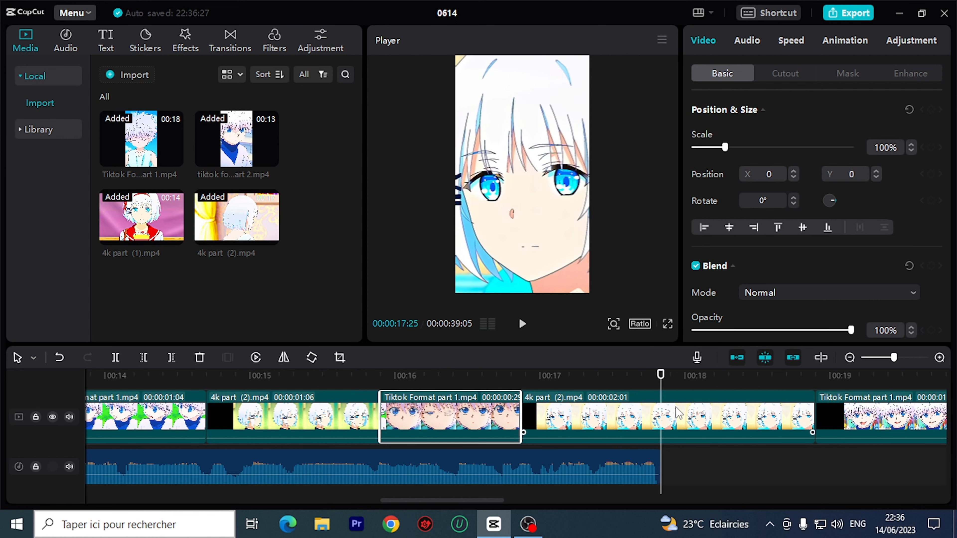
pyautogui.click(687, 413)
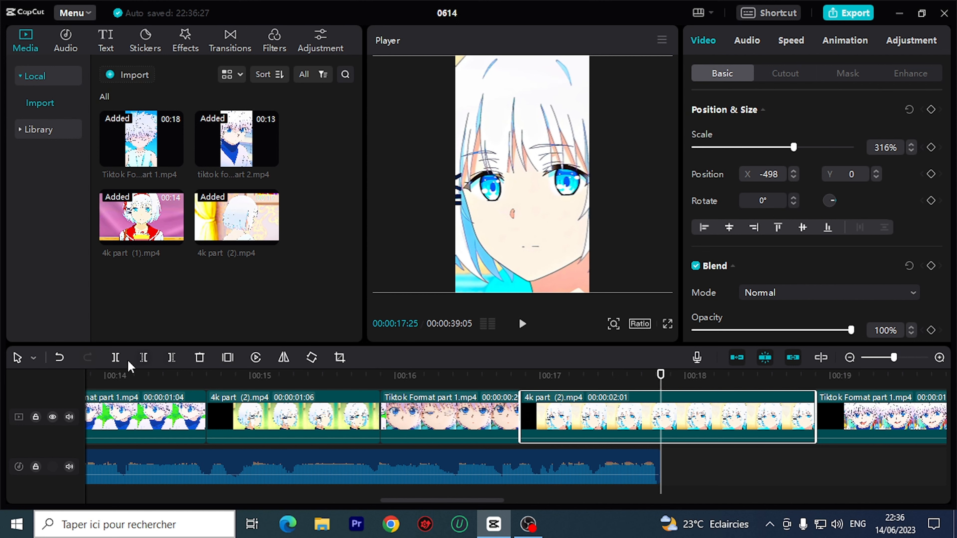
pyautogui.click(171, 359)
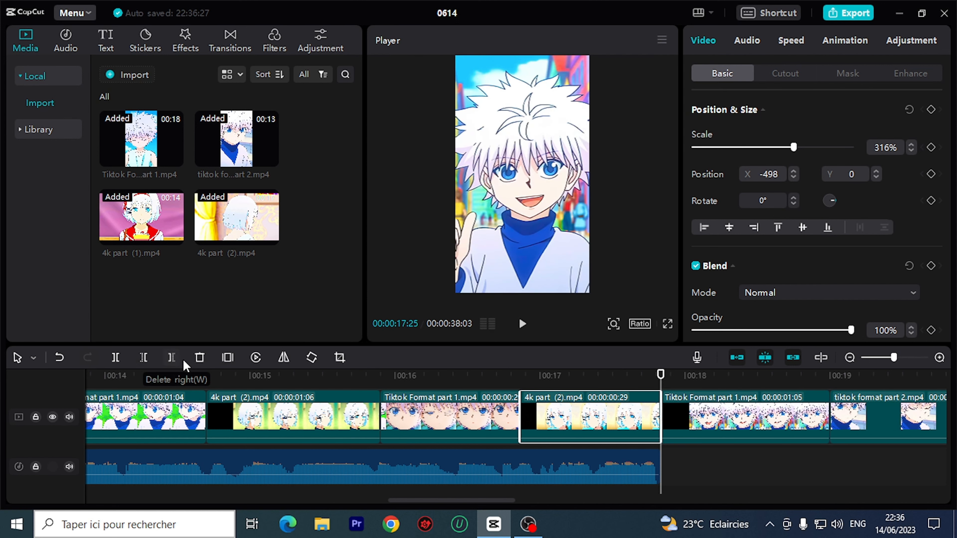
# Delete all leftover Tiktok Format and 4k part (2) clips beyond the end of the extracted audio.
pyautogui.moveTo(696, 463); pyautogui.dragTo(885, 398)
pyautogui.press('Delete')
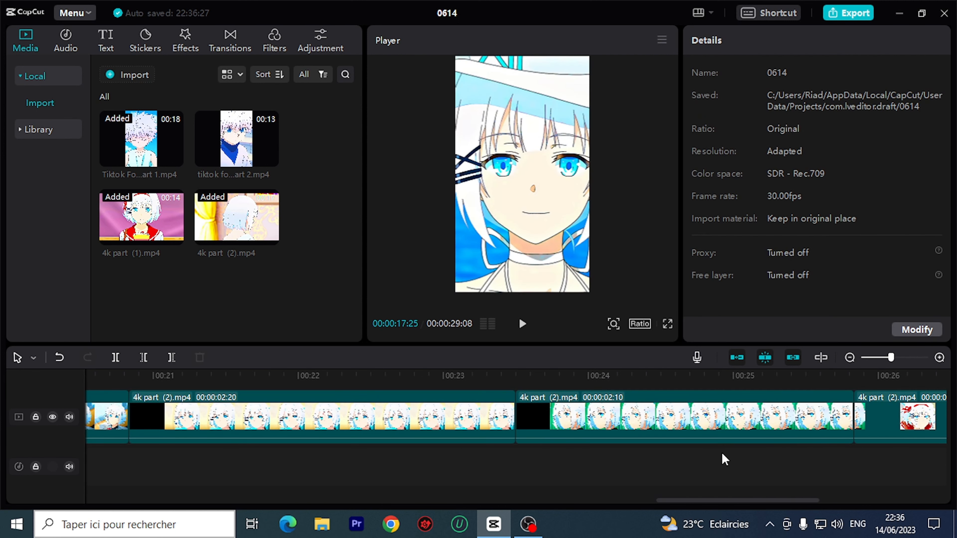
pyautogui.moveTo(529, 469); pyautogui.dragTo(646, 415)
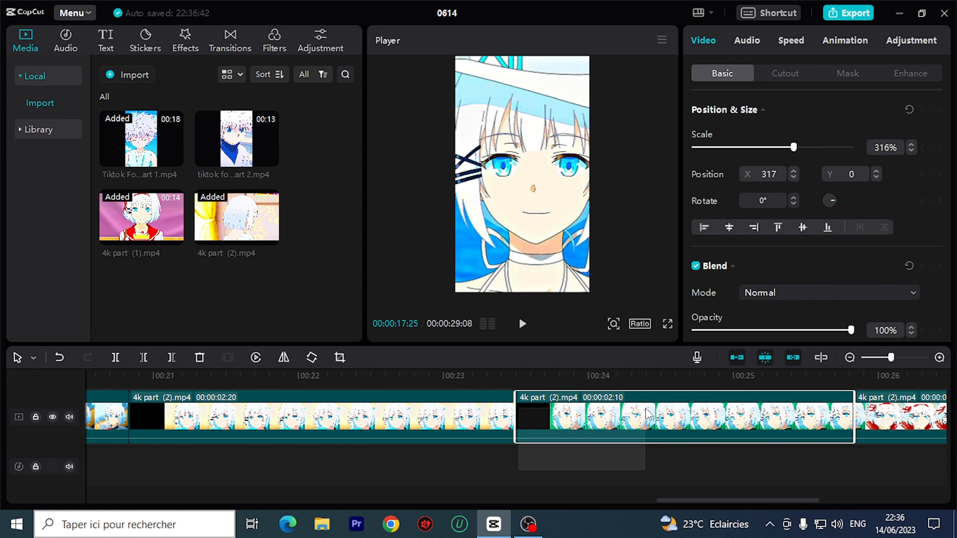
pyautogui.press('Delete')
pyautogui.click(501, 430)
pyautogui.press('Delete')
pyautogui.click(552, 422)
pyautogui.press('Delete')
pyautogui.click(398, 422)
pyautogui.press('Delete')
pyautogui.click(360, 420)
pyautogui.press('Delete')
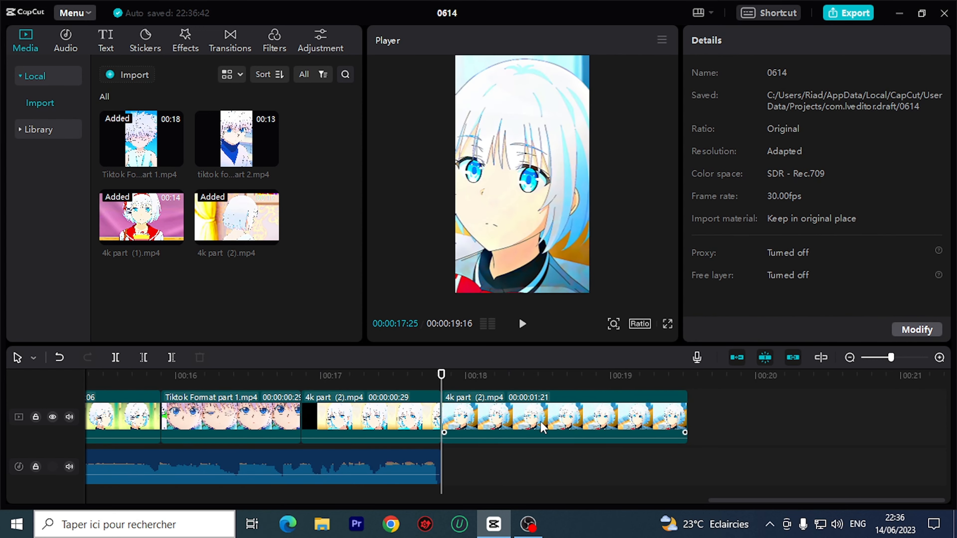
pyautogui.click(542, 428)
pyautogui.press('Delete')
# Play the whole trimmed edit from the start in full screen to check it against the audio.
pyautogui.moveTo(688, 374); pyautogui.dragTo(303, 389)
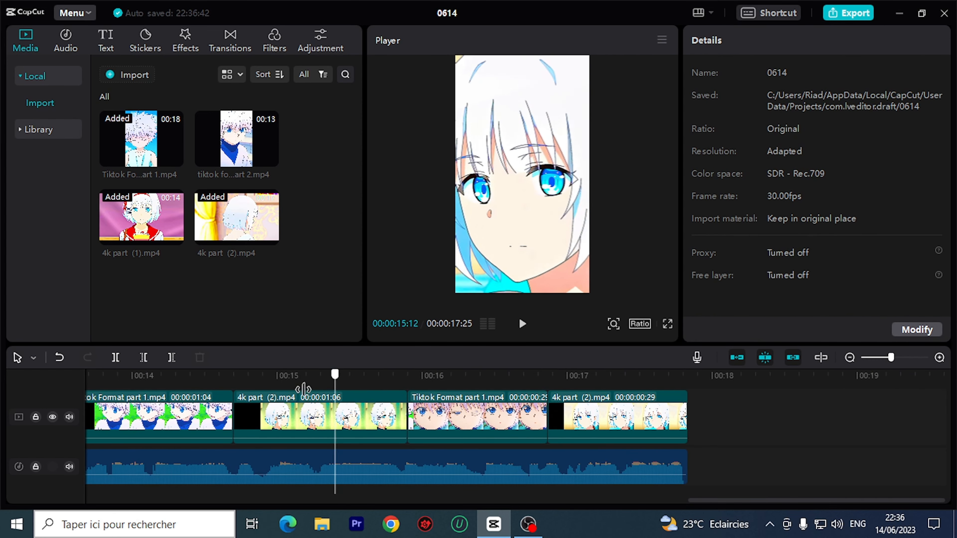
pyautogui.press('Home')
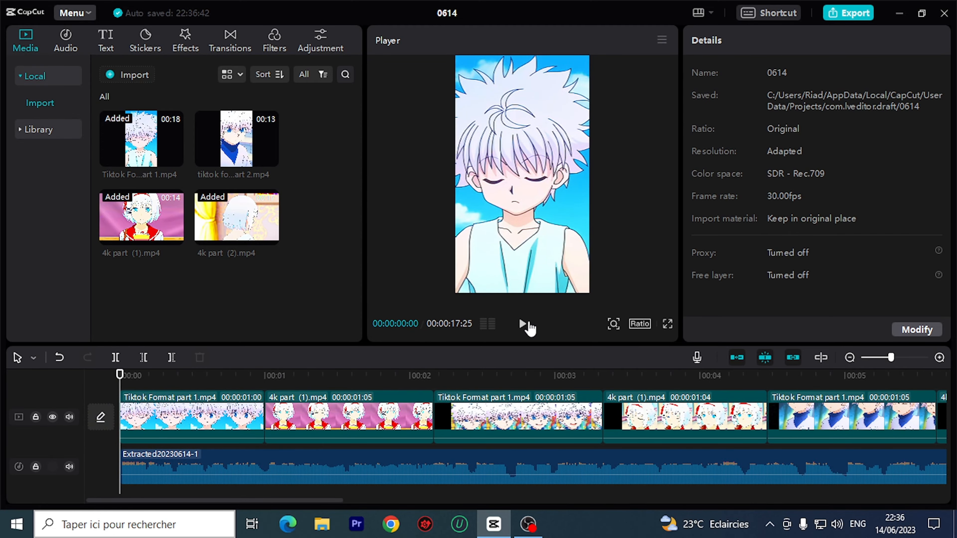
pyautogui.click(527, 325)
pyautogui.click(667, 324)
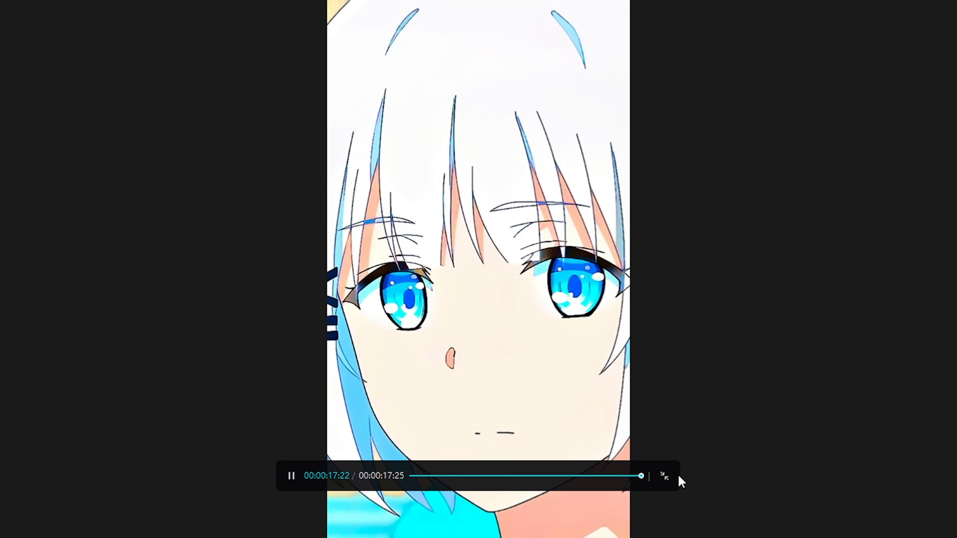
pyautogui.click(664, 477)
# Try to load the Combo and Out animations for the first Tiktok Format clip, and restart CapCut to reload project 0614.
pyautogui.moveTo(723, 378); pyautogui.dragTo(109, 430)
pyautogui.click(203, 417)
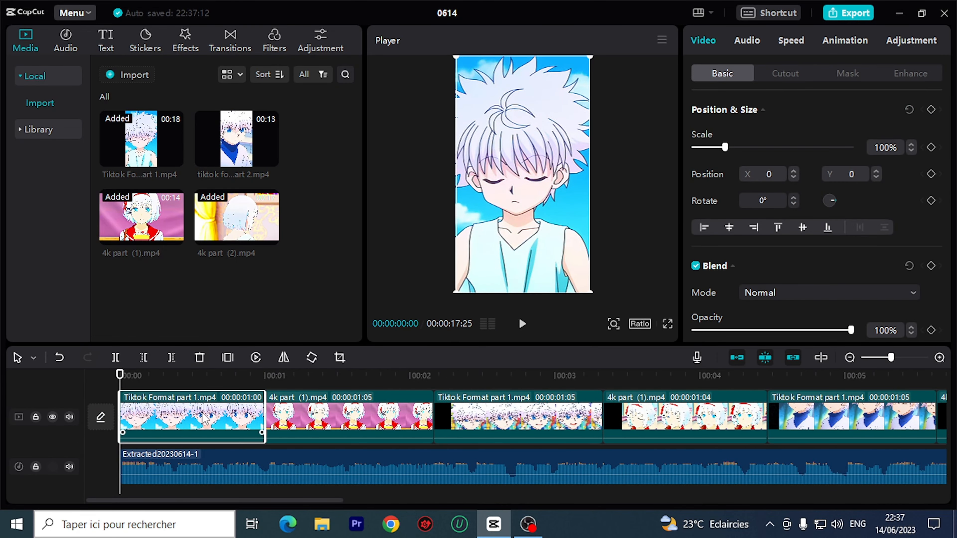
pyautogui.click(866, 41)
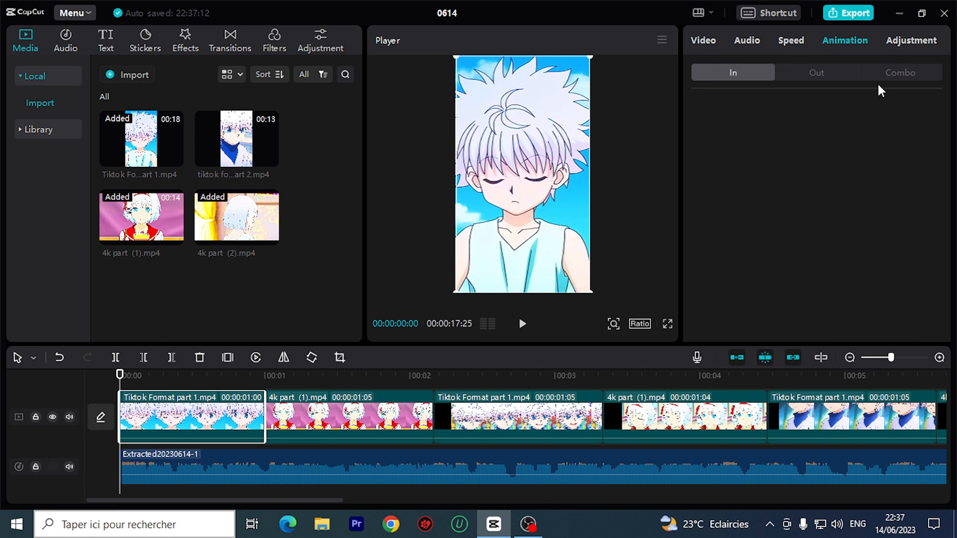
pyautogui.click(904, 77)
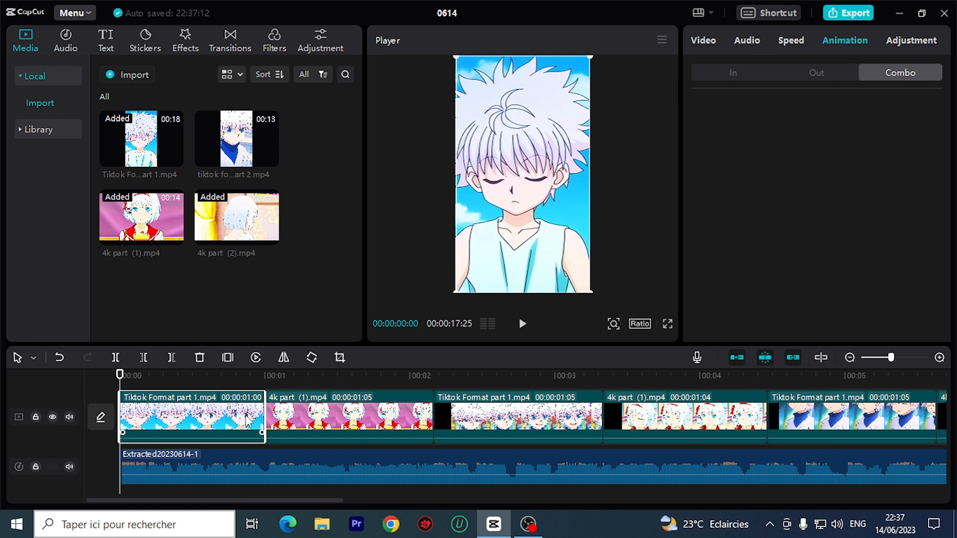
pyautogui.click(817, 72)
pyautogui.click(943, 12)
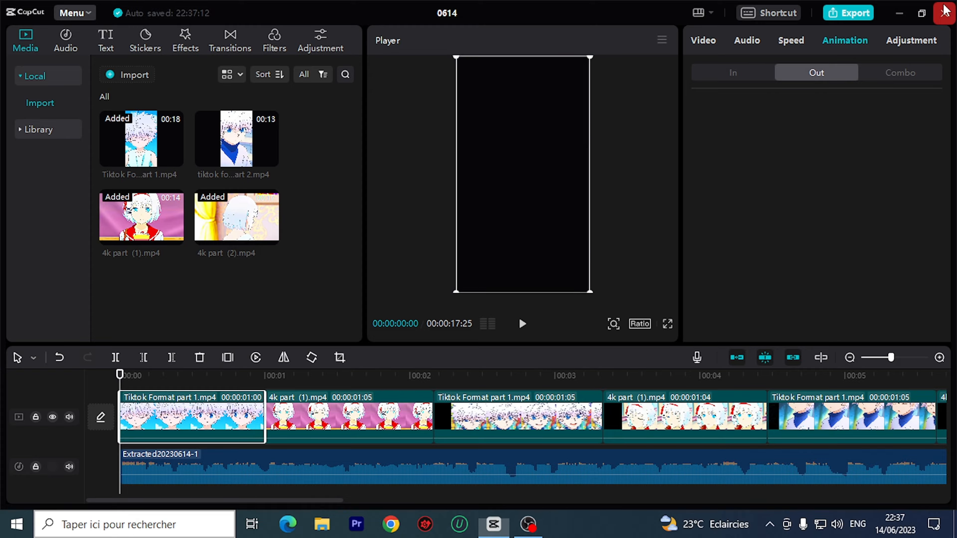
pyautogui.click(317, 238)
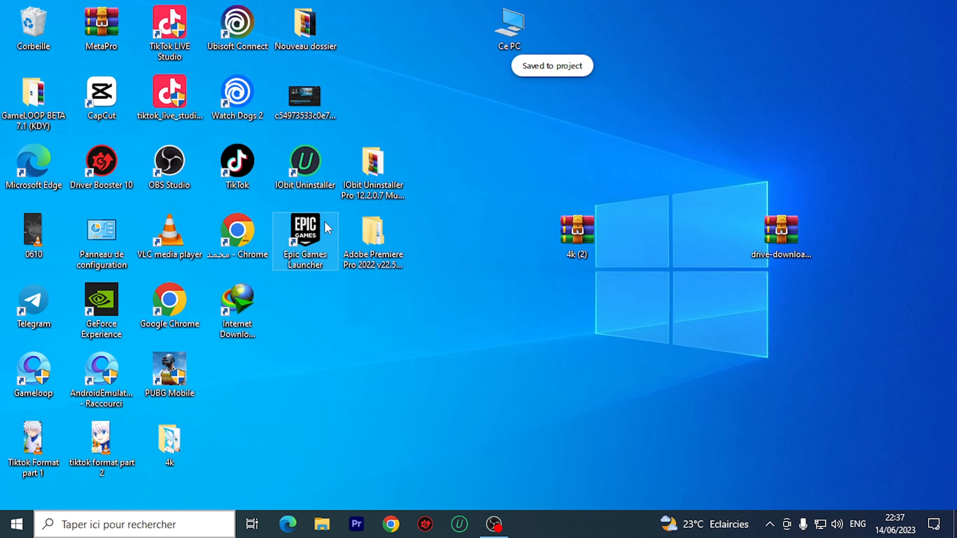
# Apply the Train 2 combo animation to the first Tiktok Format clip.
pyautogui.click(136, 440)
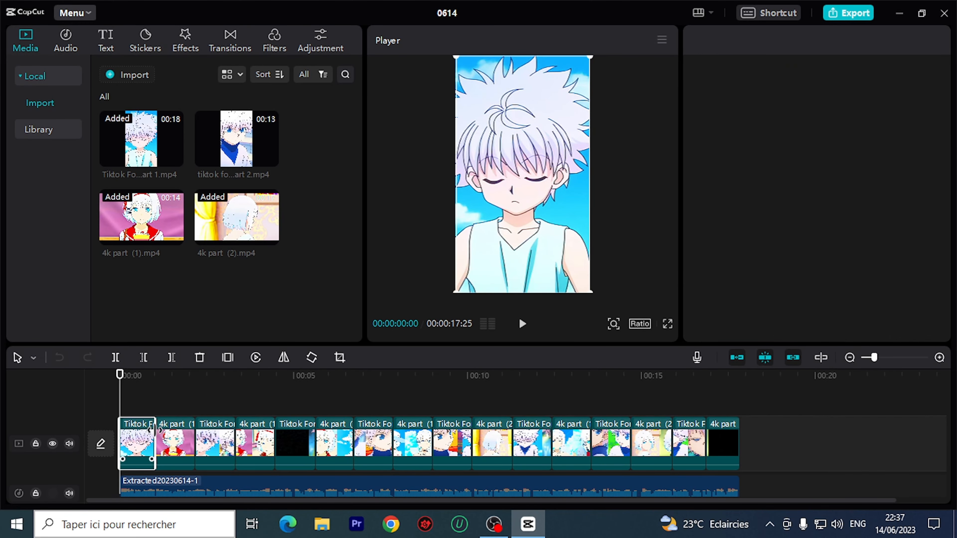
pyautogui.click(840, 41)
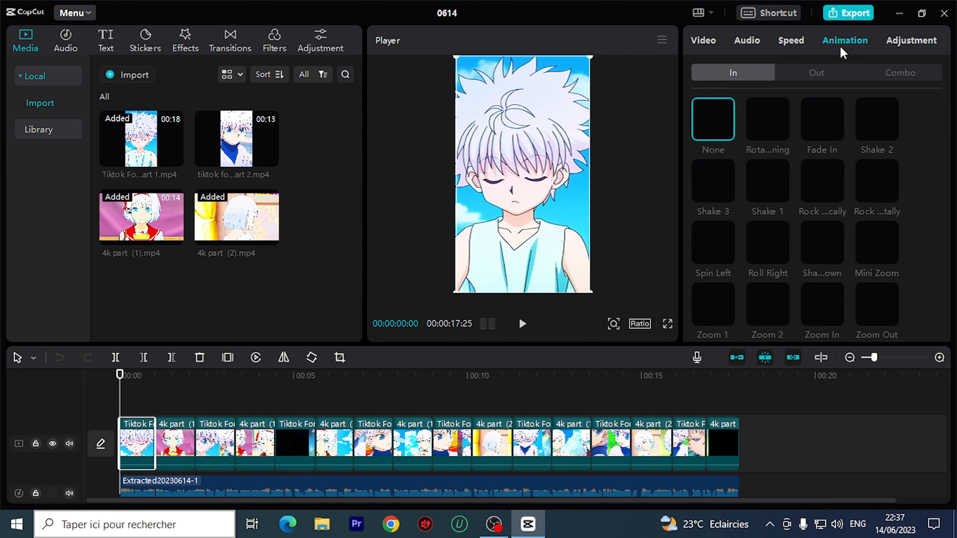
pyautogui.click(898, 73)
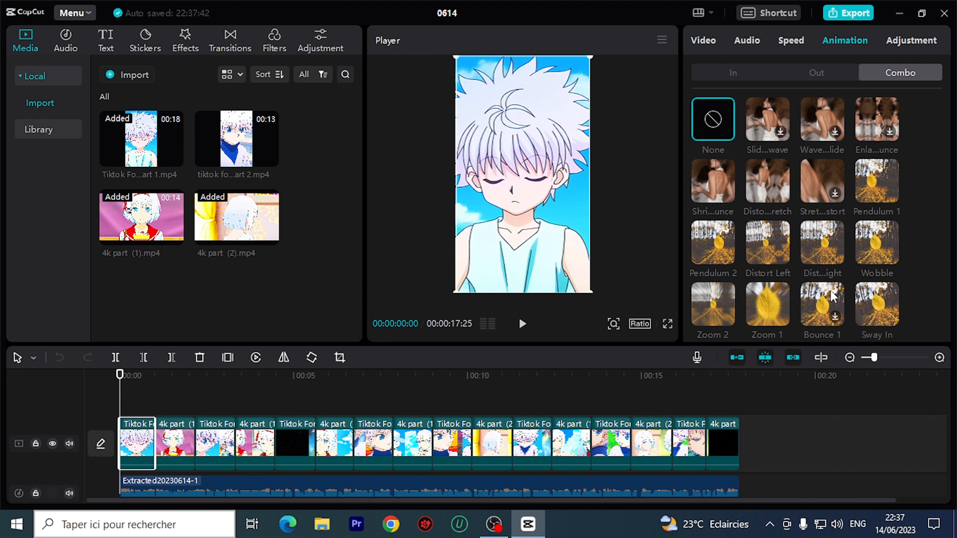
pyautogui.scroll(-2, 897, 286)
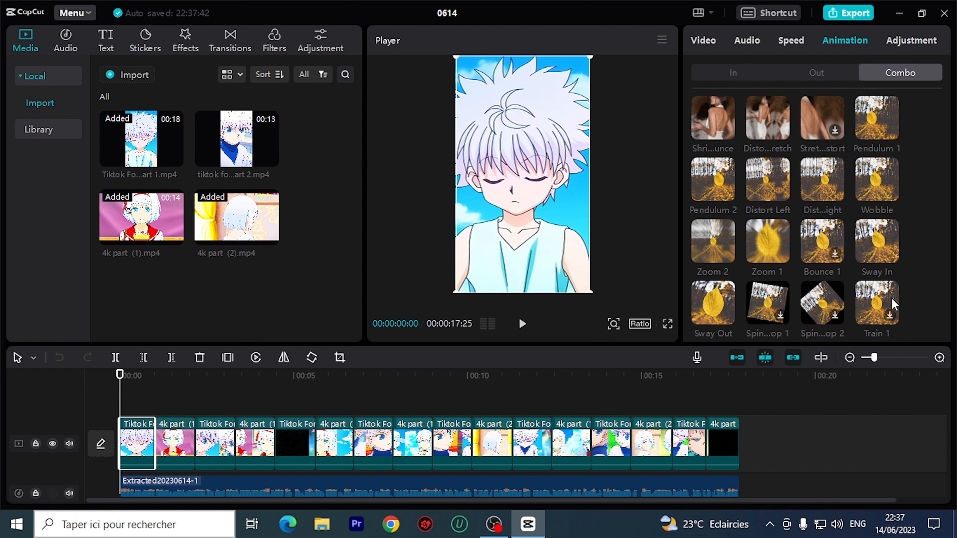
pyautogui.scroll(-2, 891, 298)
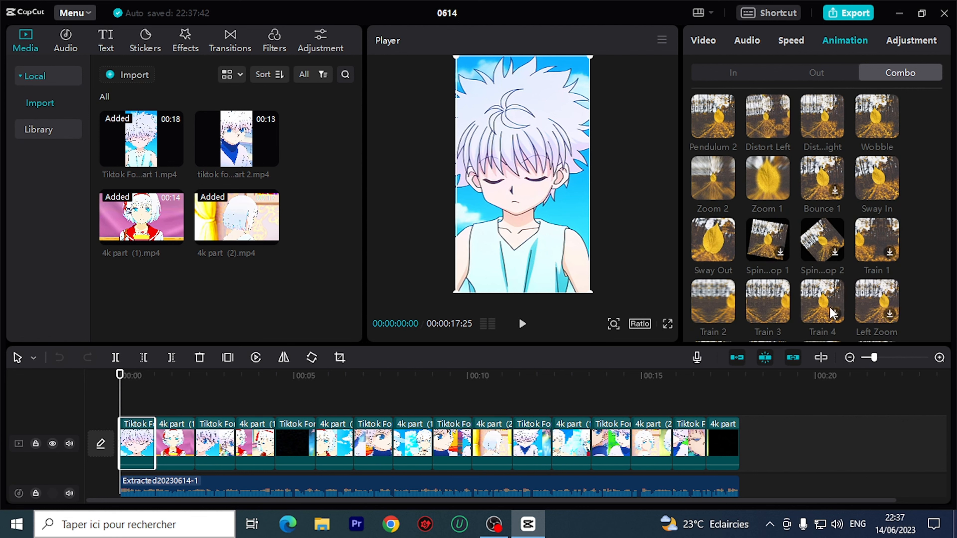
pyautogui.click(717, 307)
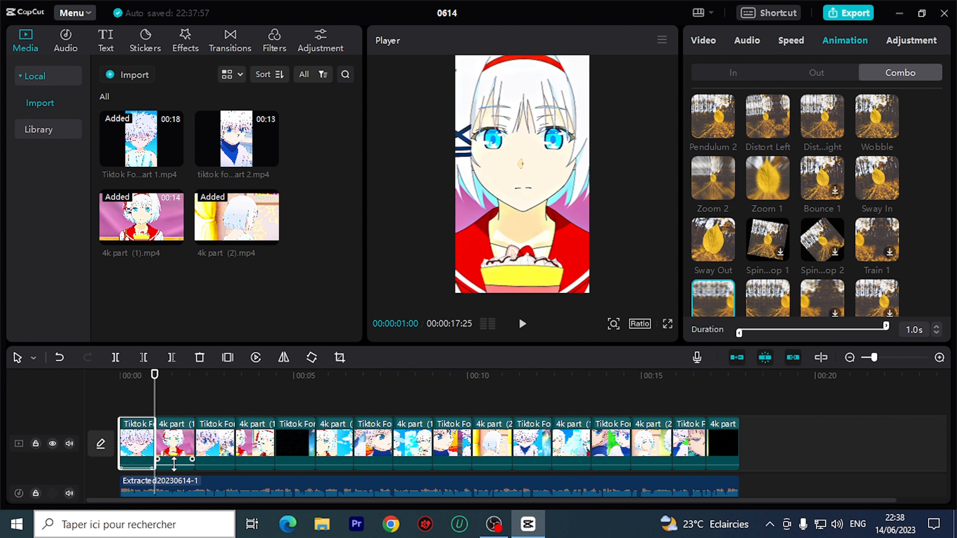
# Apply the Train 4 combo animation to the first 4k part (1) scene and play back the animated clips.
pyautogui.click(183, 439)
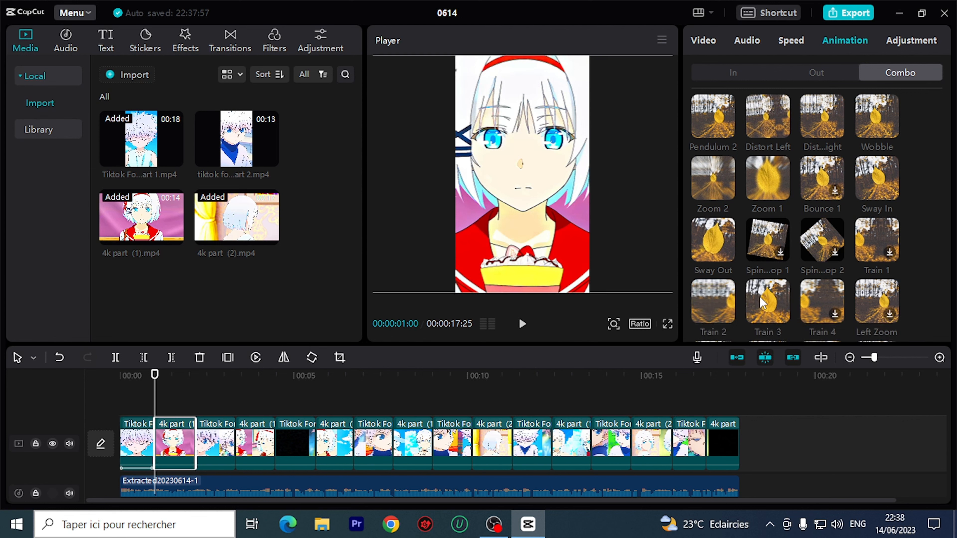
pyautogui.click(824, 300)
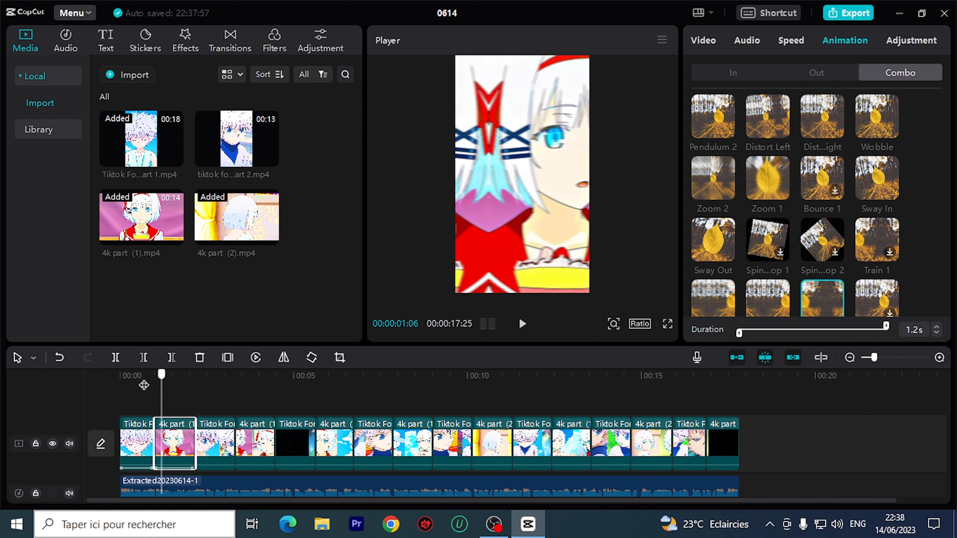
pyautogui.click(522, 325)
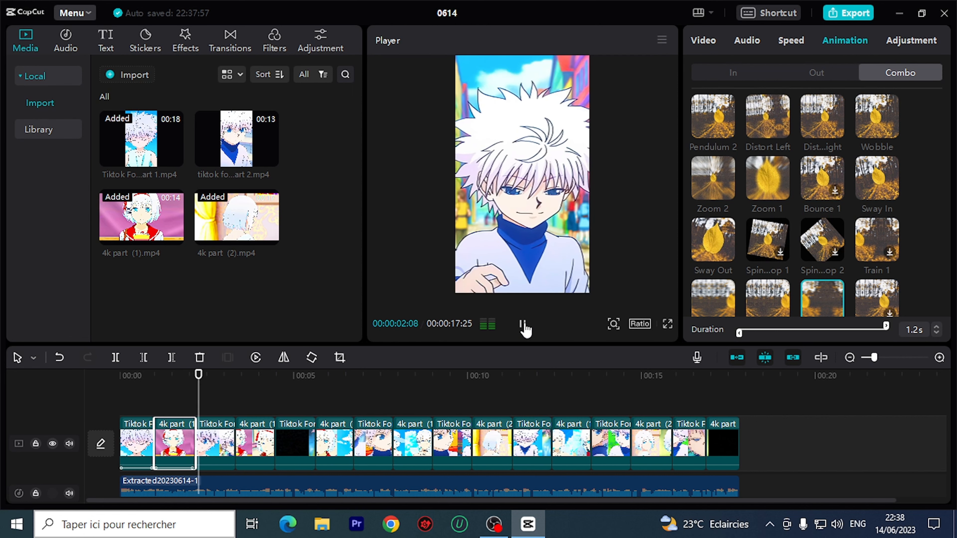
pyautogui.click(524, 326)
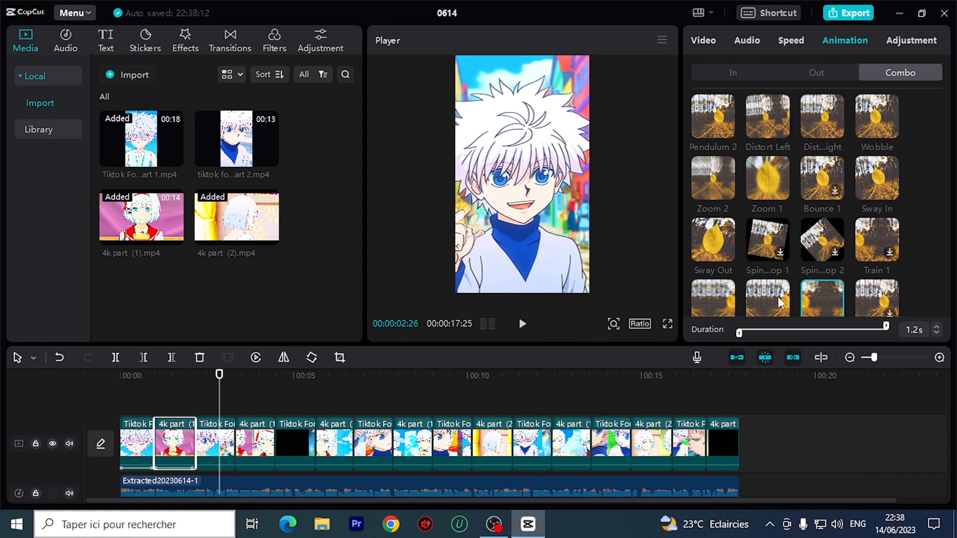
# Replace the combo animation of the first Tiktok Format clip with Left Zoom and that of the first 4k part (1) clip with Right Zoom.
pyautogui.scroll(-2, 934, 268)
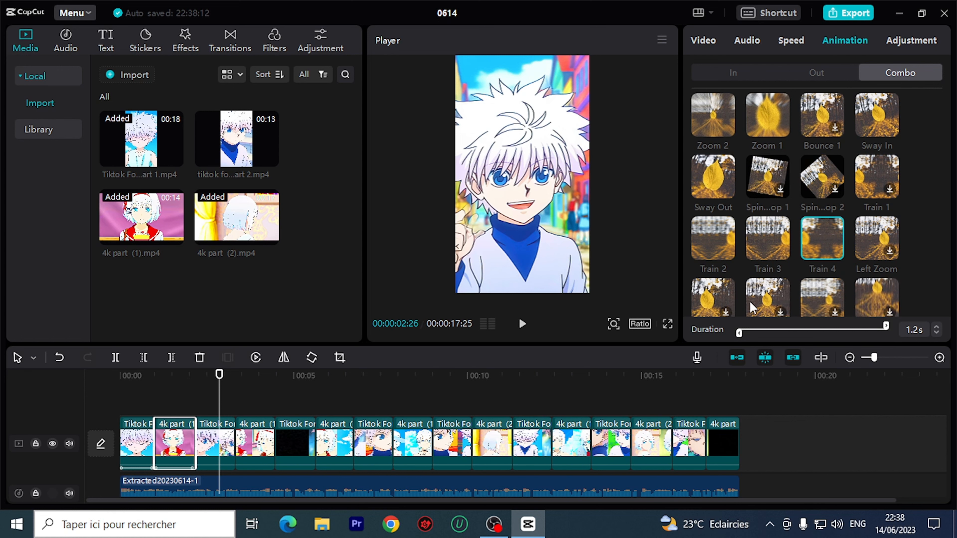
pyautogui.scroll(-1, 920, 258)
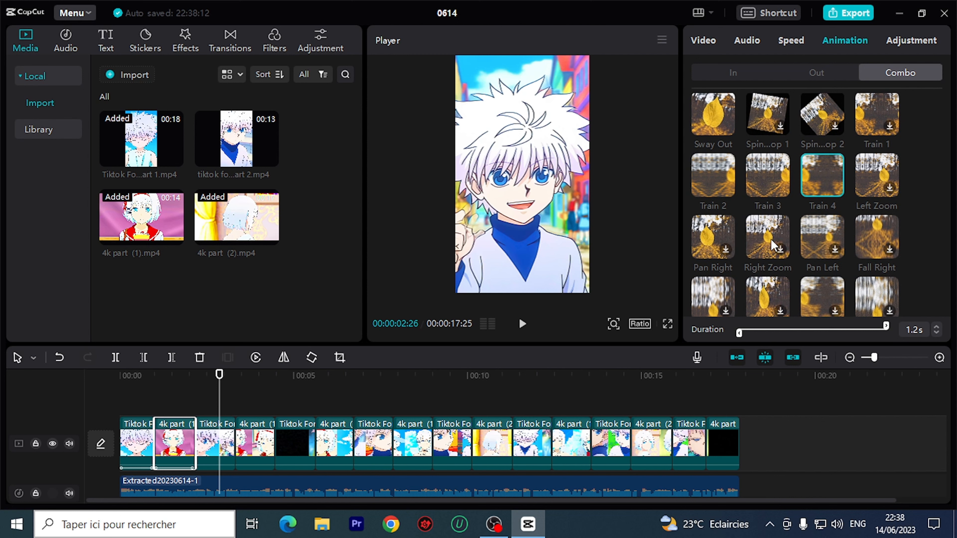
pyautogui.click(128, 440)
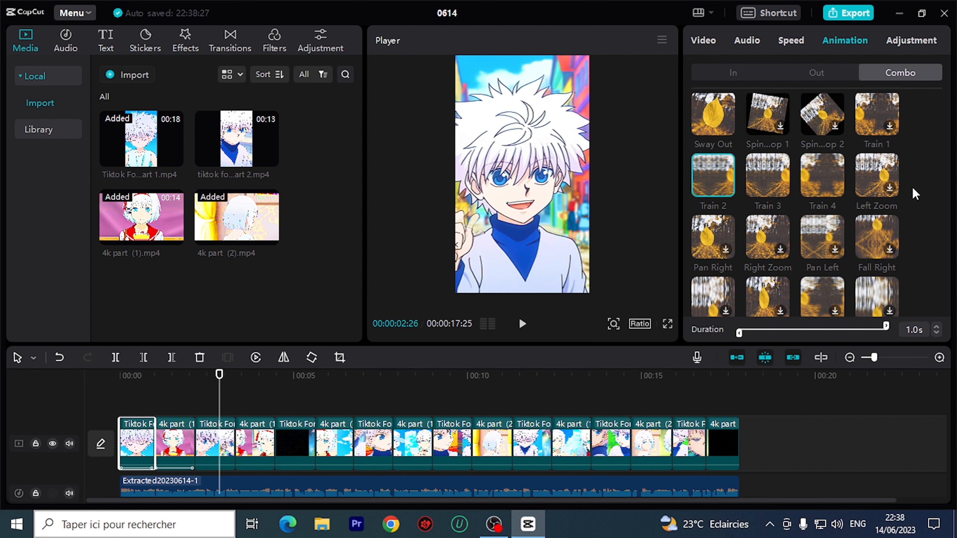
pyautogui.click(881, 172)
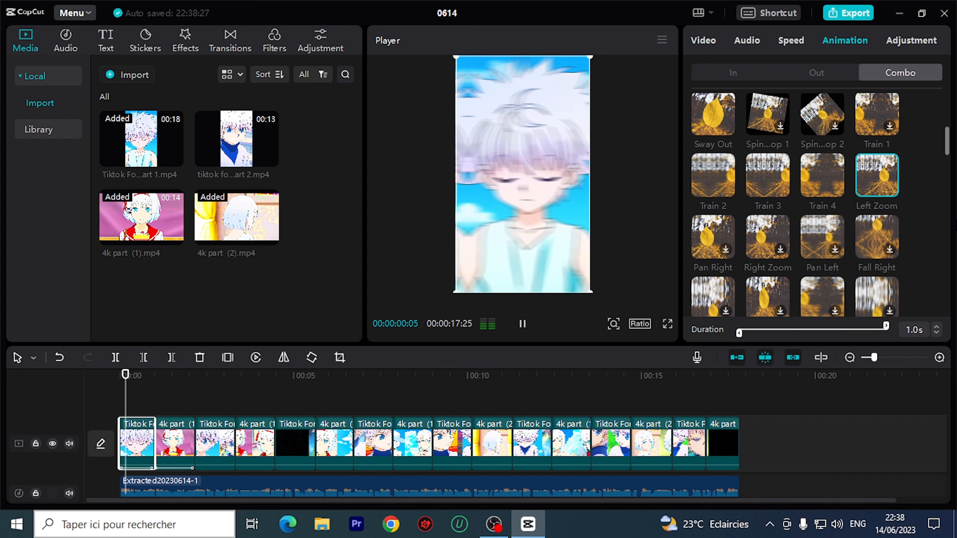
pyautogui.click(169, 438)
pyautogui.click(761, 241)
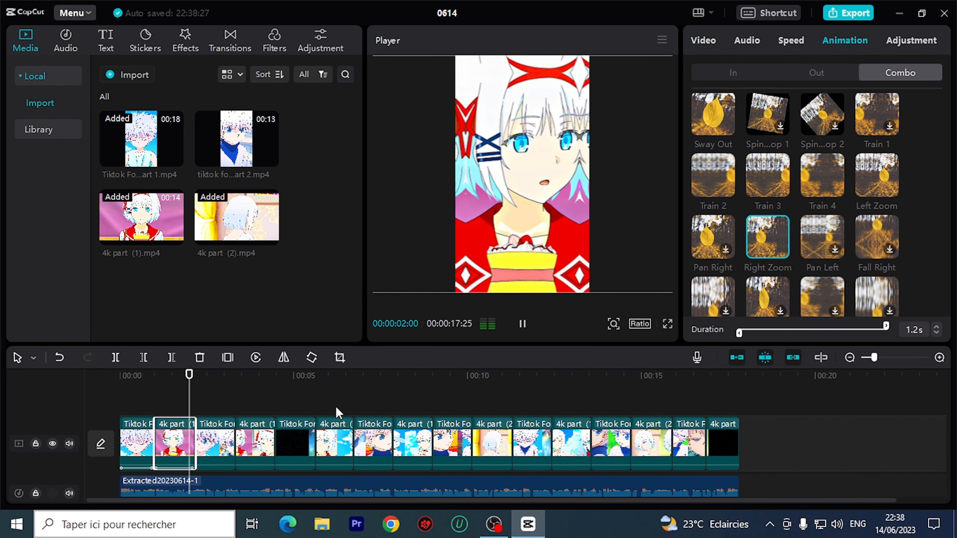
# Try the Fall Right combo on the third clip, settle on Left Zoom for it, and apply Right Zoom to the fourth clip.
pyautogui.click(209, 450)
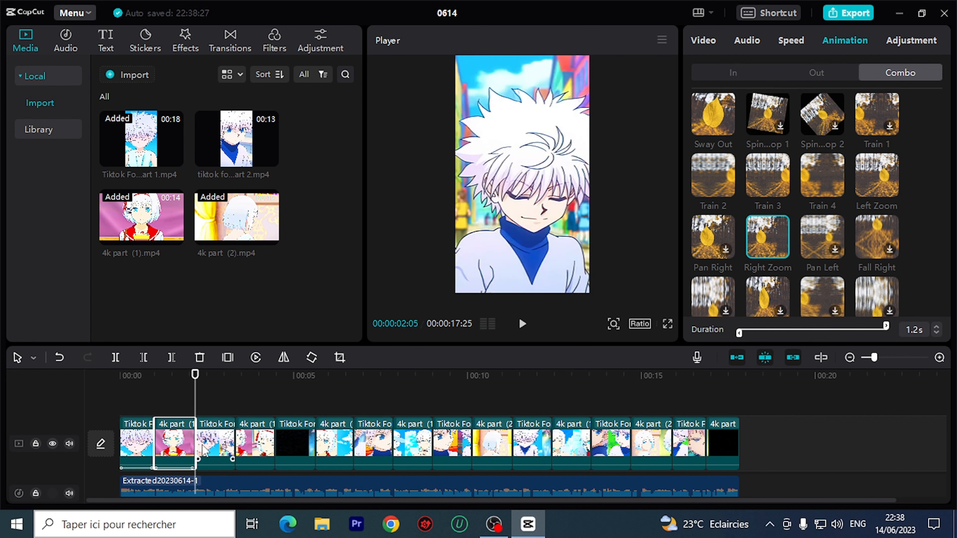
pyautogui.click(889, 223)
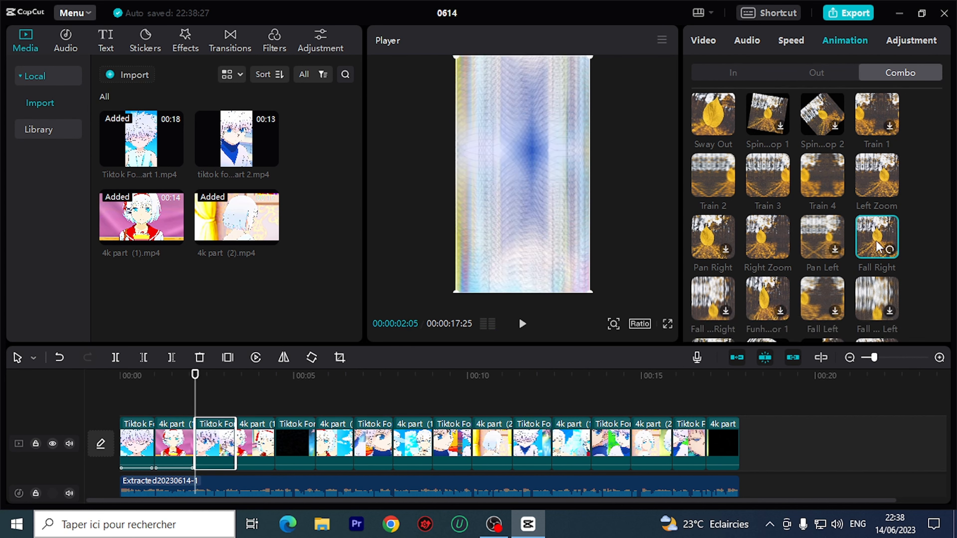
pyautogui.click(248, 444)
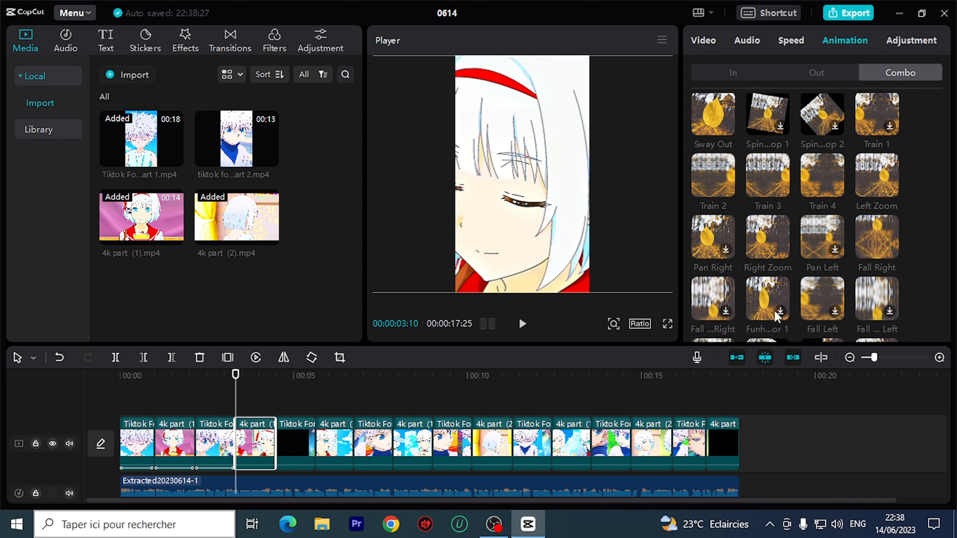
pyautogui.click(772, 250)
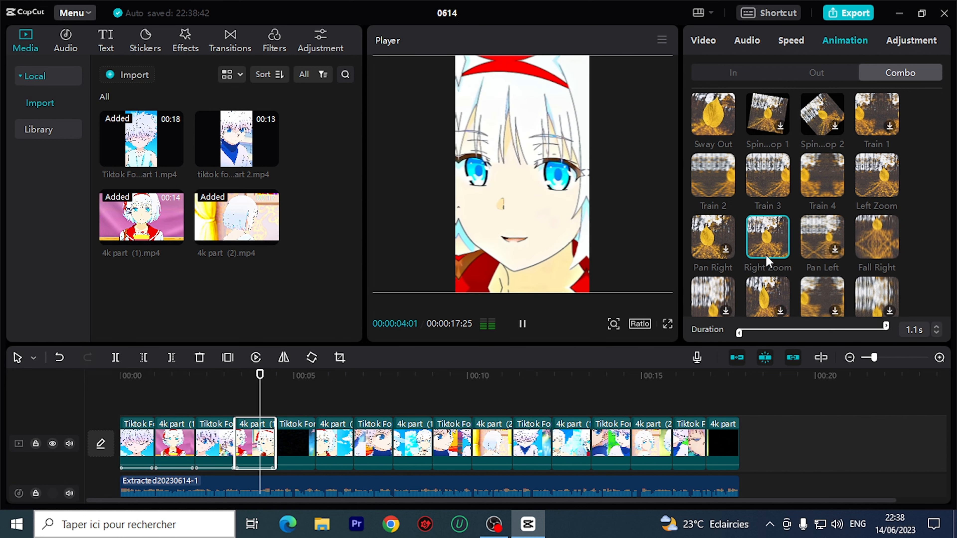
pyautogui.click(216, 439)
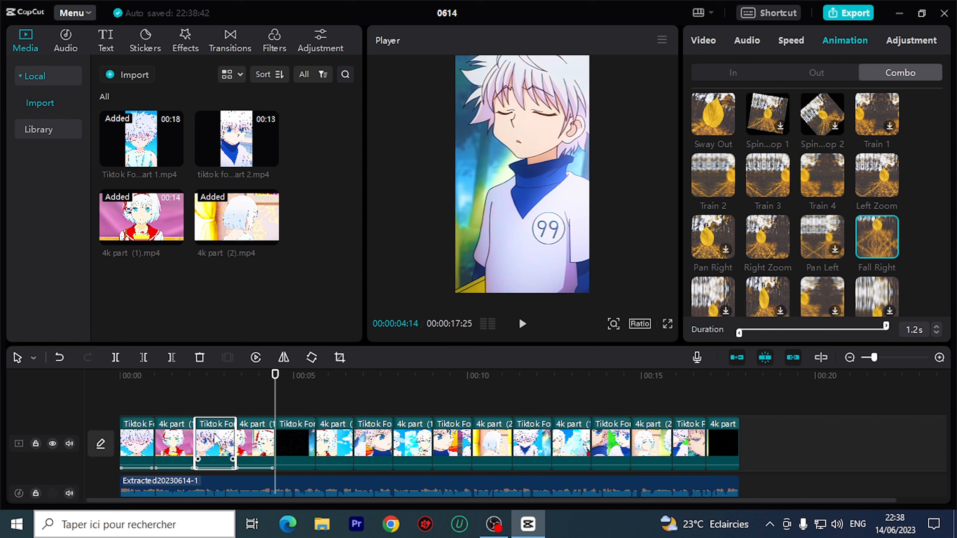
pyautogui.click(883, 175)
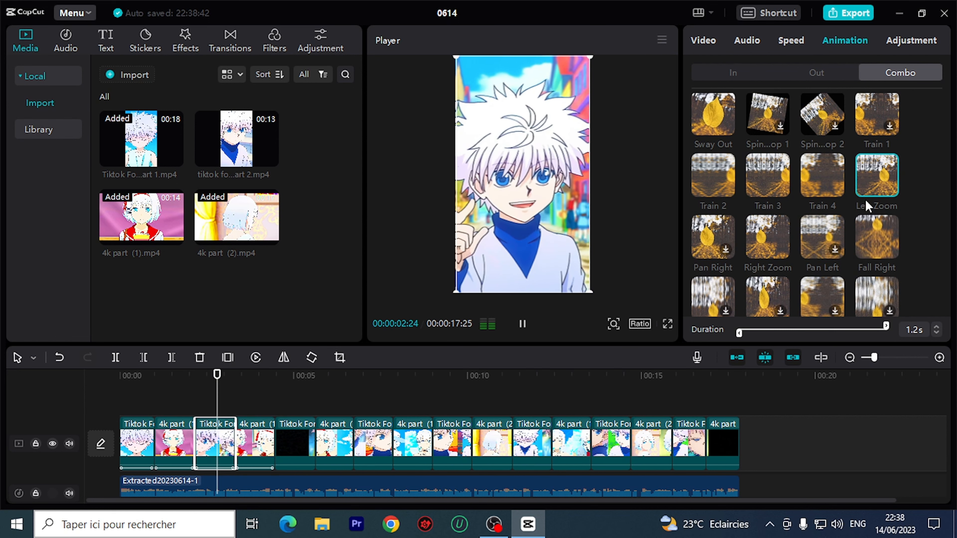
pyautogui.click(256, 449)
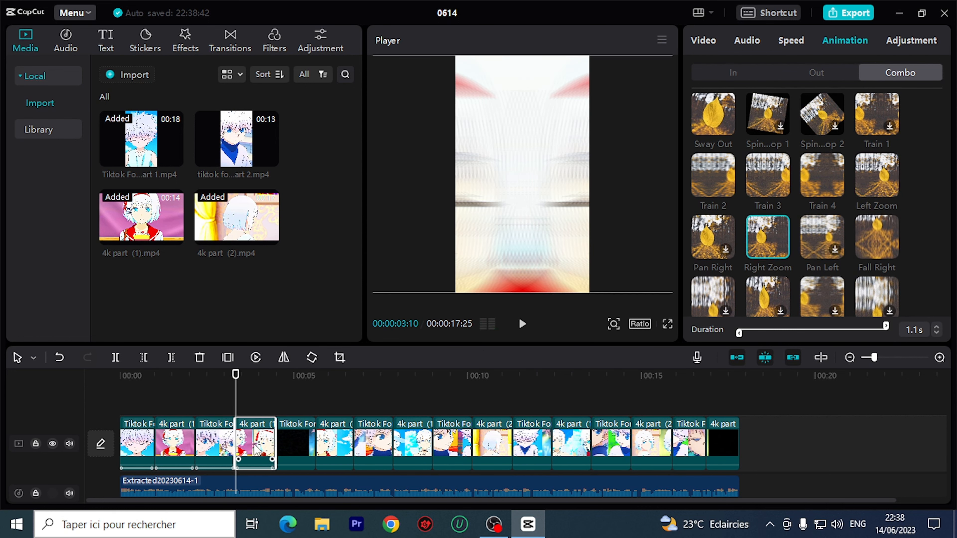
# Apply combo animations to the fifth through eighth clips, using Left Zoom on the Tiktok Format clips and Right Zoom on the 4k clips.
pyautogui.click(312, 439)
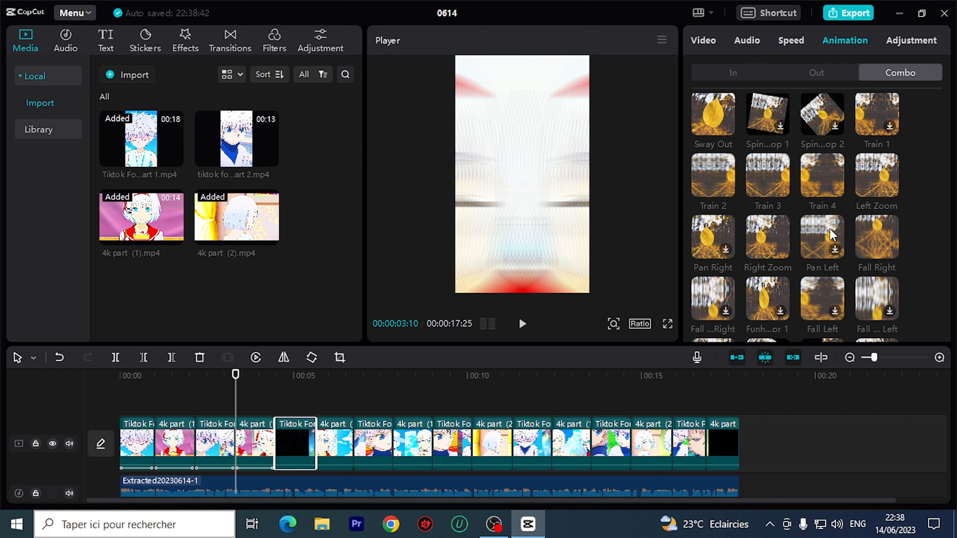
pyautogui.click(877, 180)
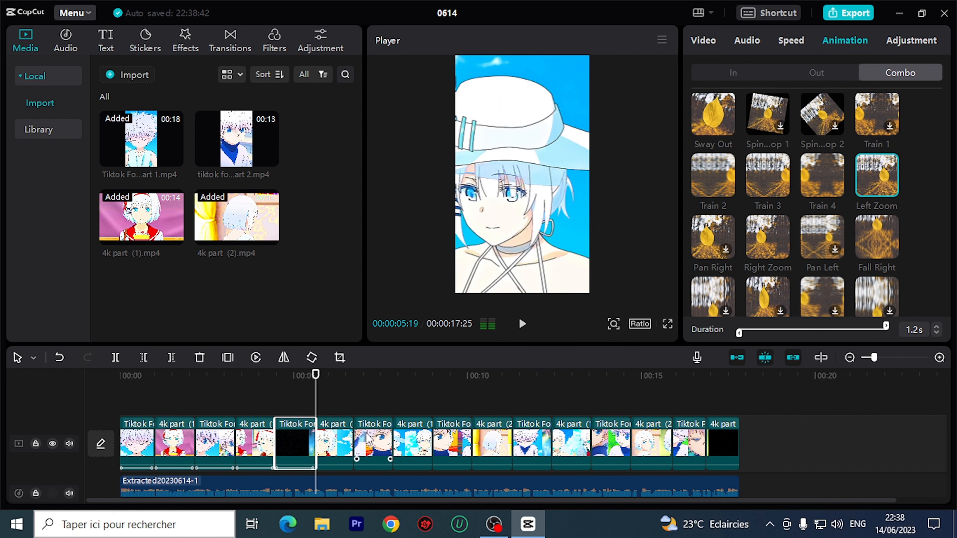
pyautogui.click(335, 442)
pyautogui.click(768, 237)
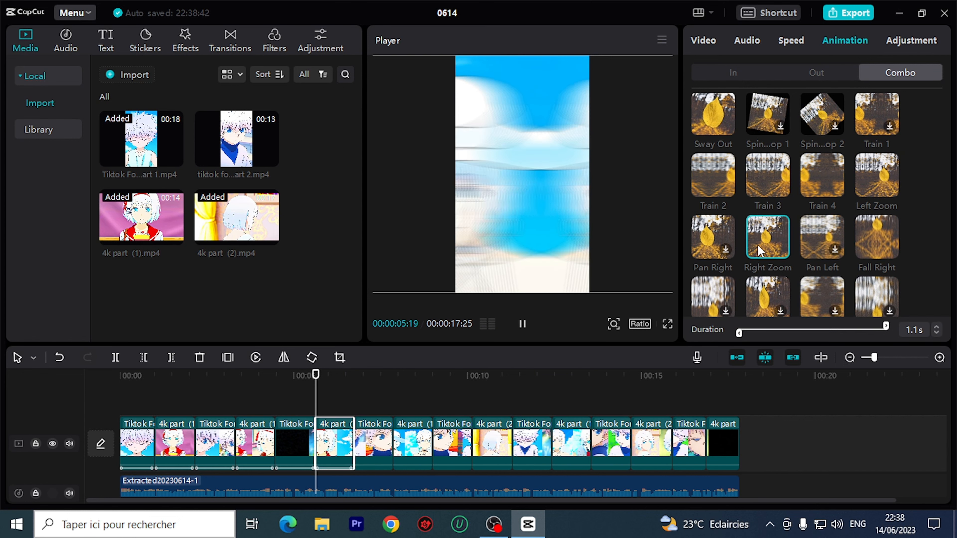
pyautogui.click(382, 443)
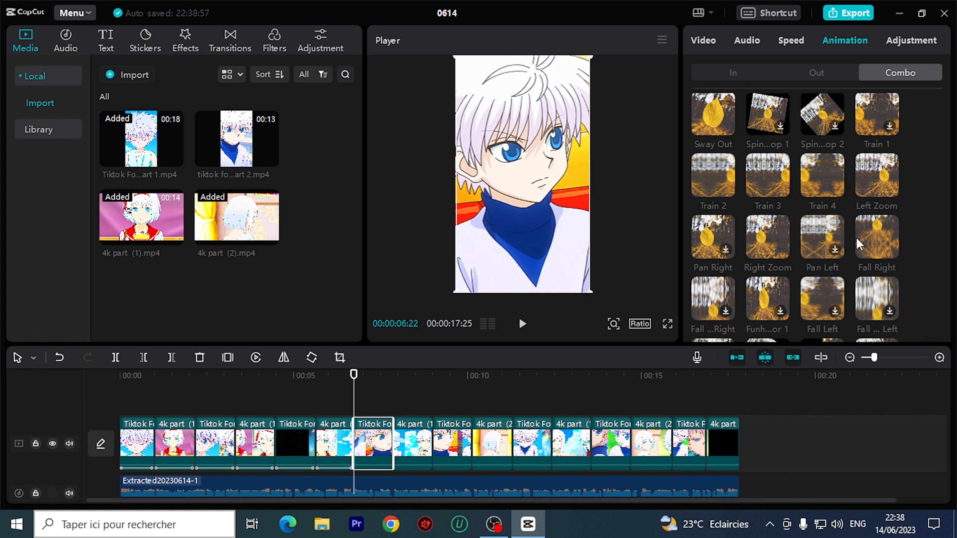
pyautogui.click(878, 181)
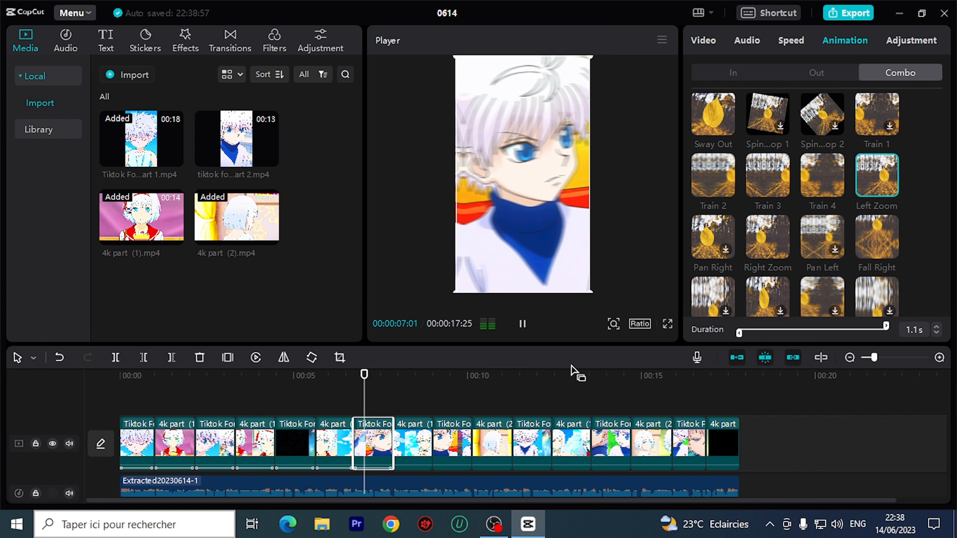
pyautogui.click(421, 442)
pyautogui.click(764, 239)
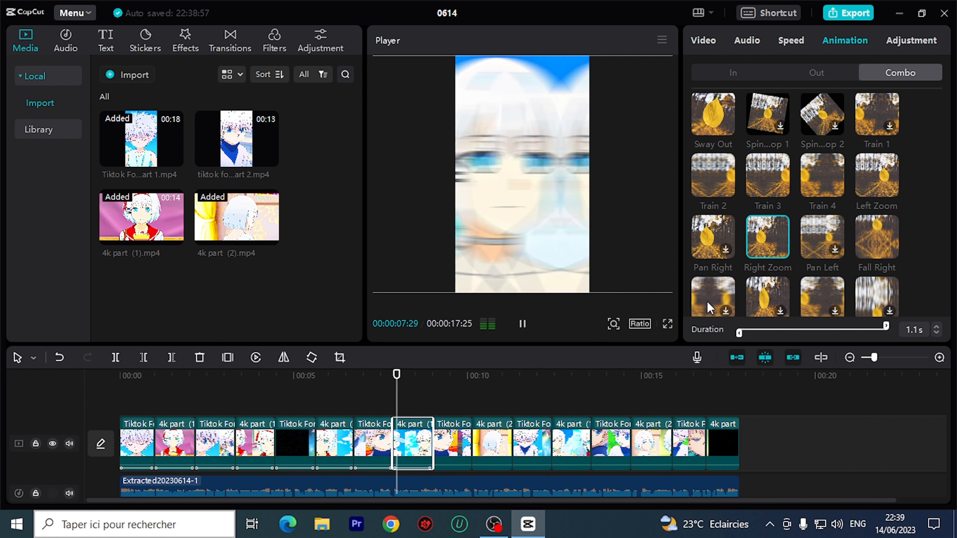
# Animate the ninth to twelfth clips with alternating combos: Left Zoom for the Tiktok Format scenes and Right Zoom for the 4k scenes.
pyautogui.click(452, 444)
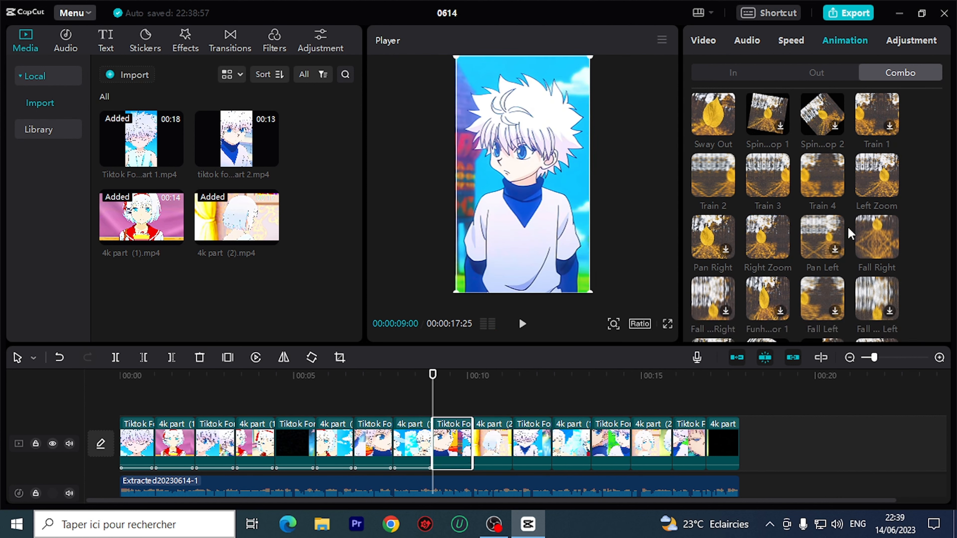
pyautogui.click(877, 176)
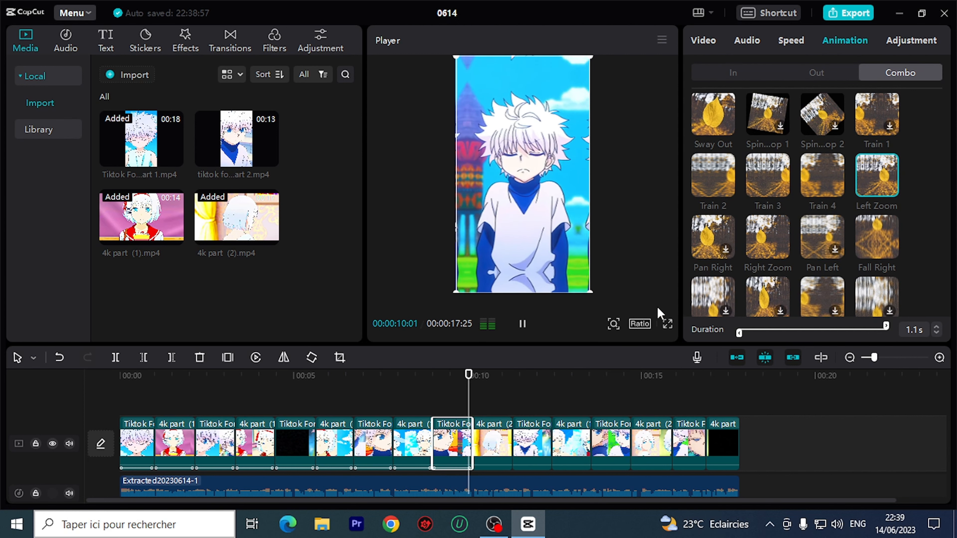
pyautogui.click(490, 450)
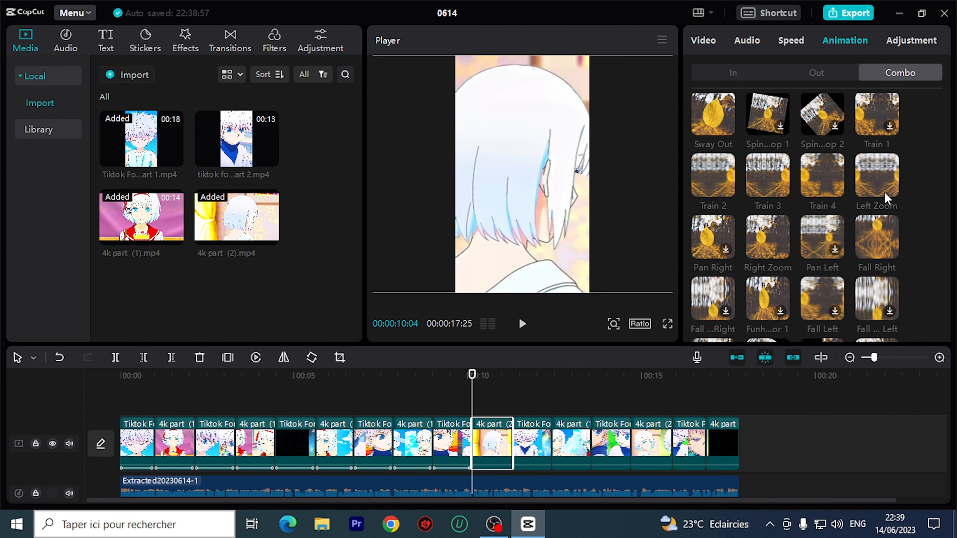
pyautogui.click(772, 244)
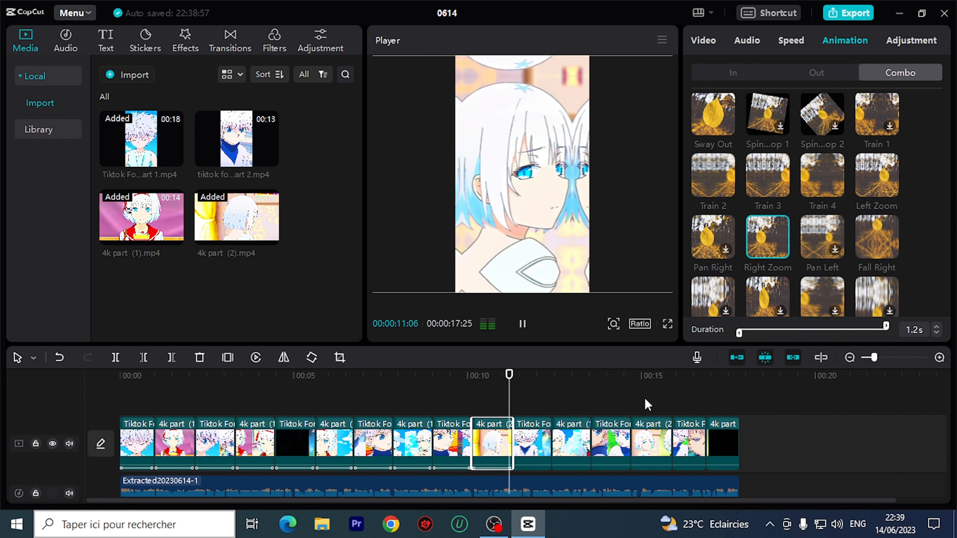
pyautogui.click(529, 448)
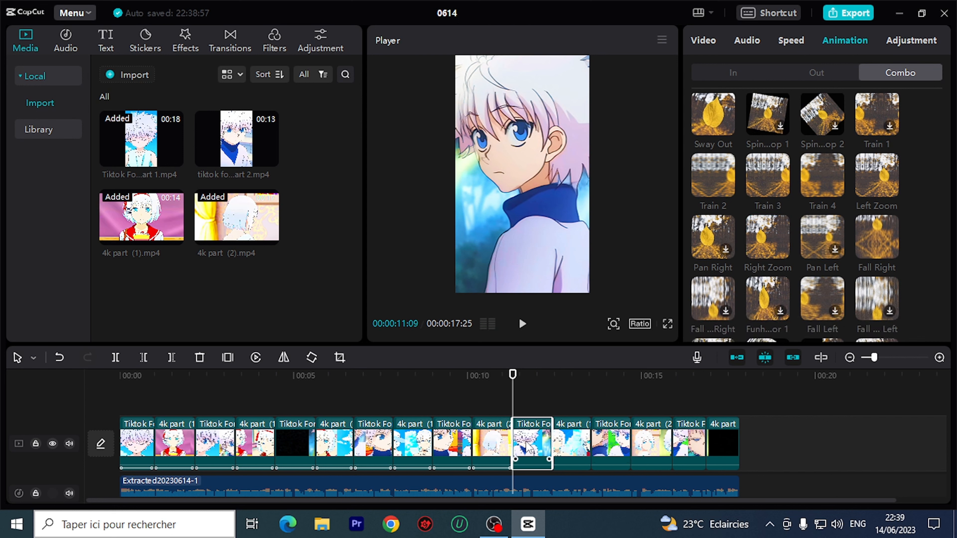
pyautogui.click(880, 179)
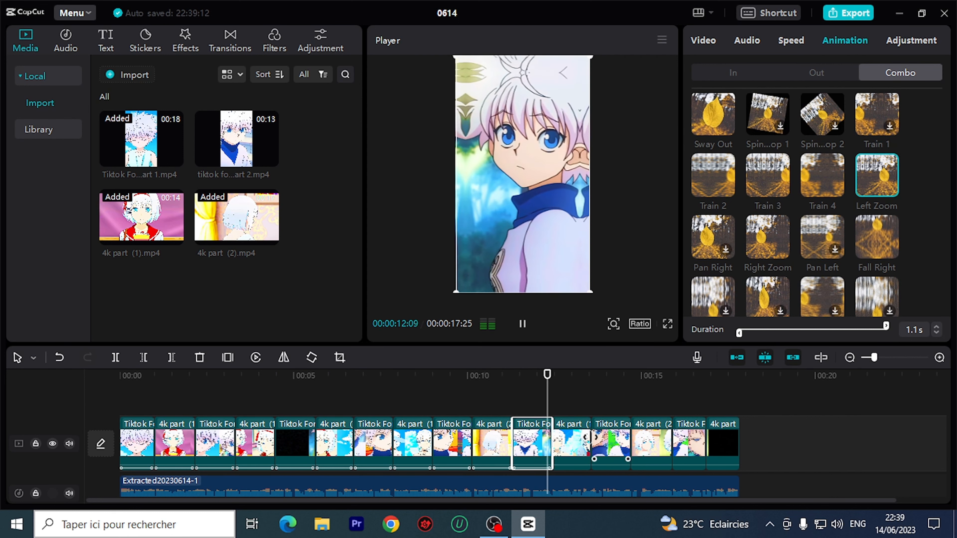
pyautogui.click(561, 447)
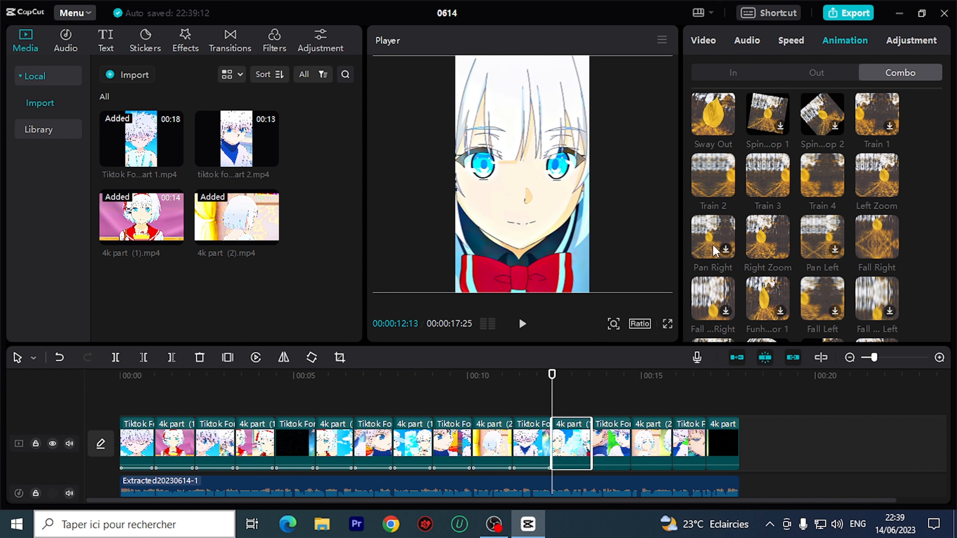
pyautogui.click(768, 237)
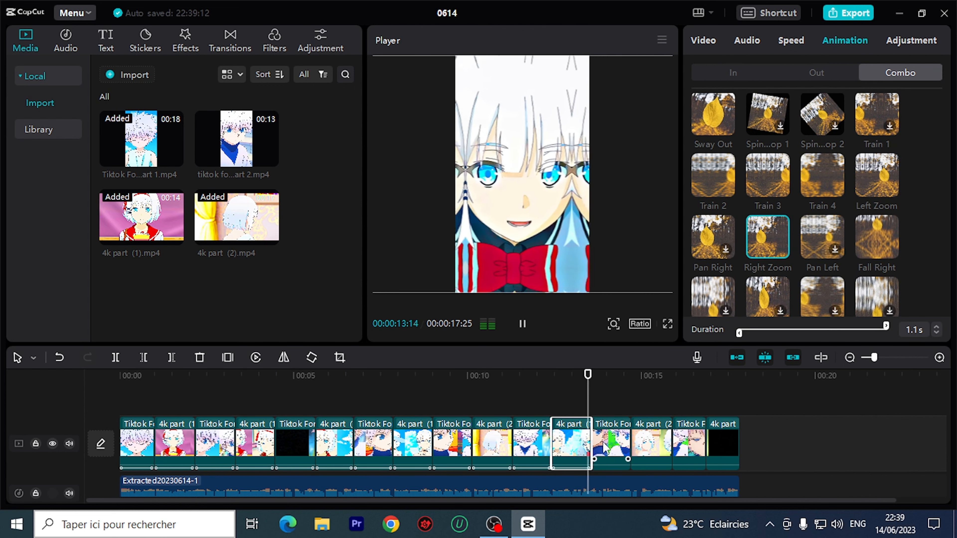
# Give the last four clips their combo animations, Left Zoom on the two Tiktok Format clips and Right Zoom on the two 4k clips.
pyautogui.click(611, 447)
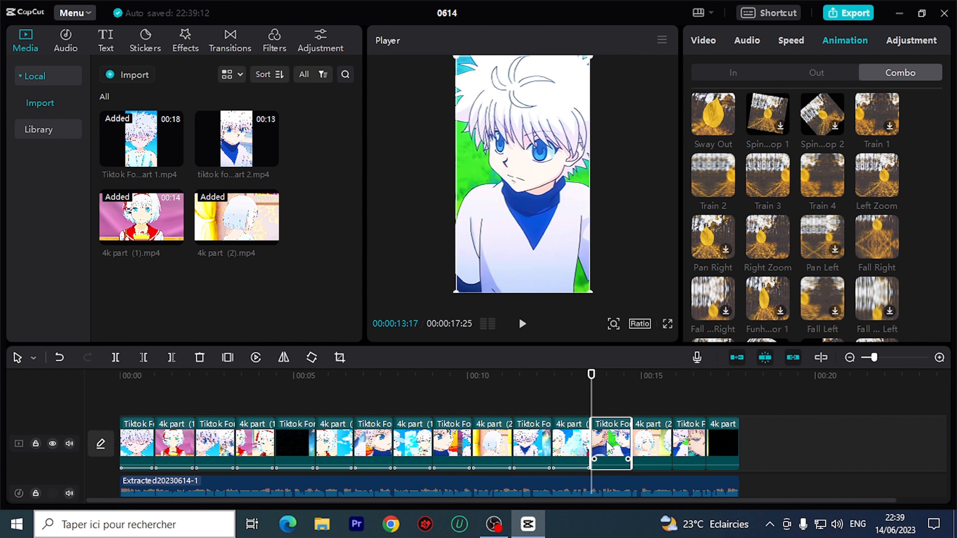
pyautogui.click(877, 175)
pyautogui.click(647, 446)
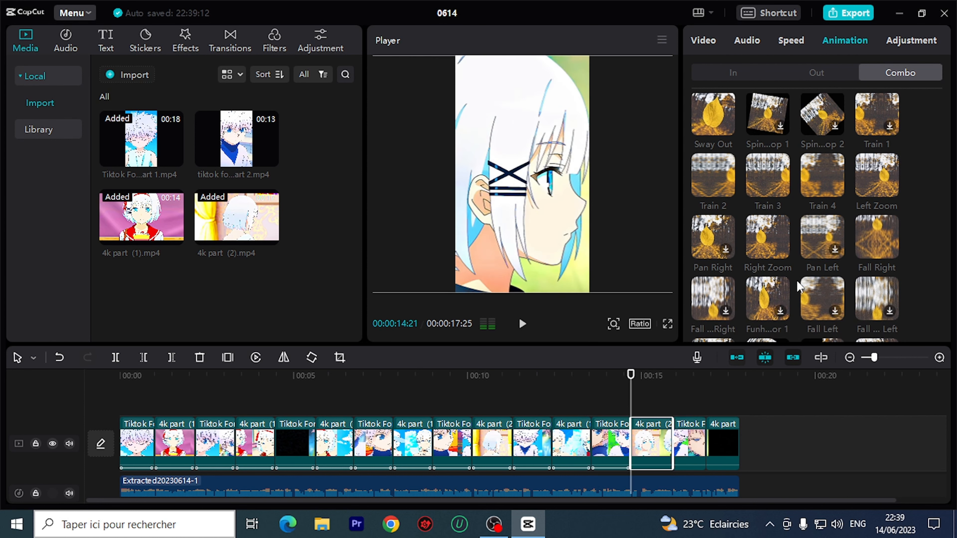
pyautogui.click(767, 237)
pyautogui.click(696, 441)
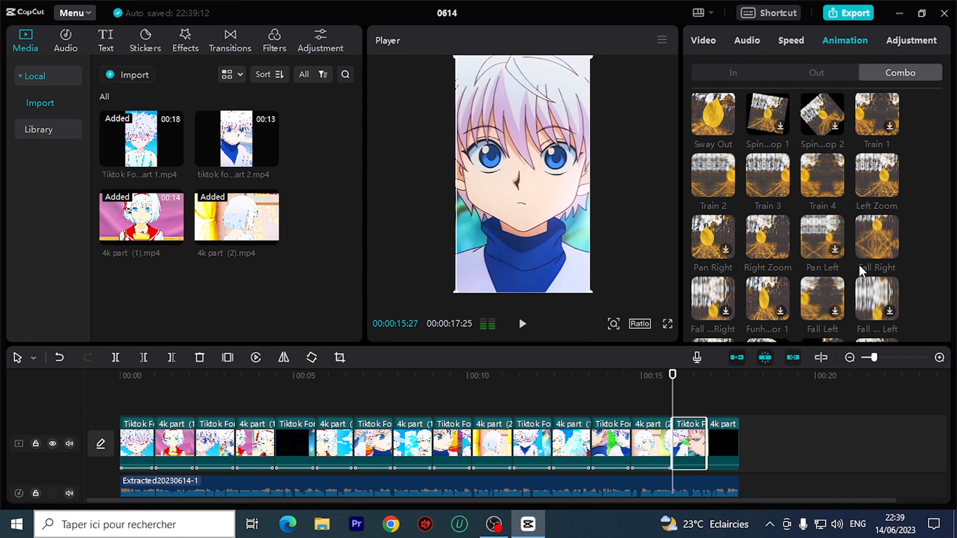
pyautogui.click(879, 180)
pyautogui.click(720, 436)
pyautogui.click(774, 248)
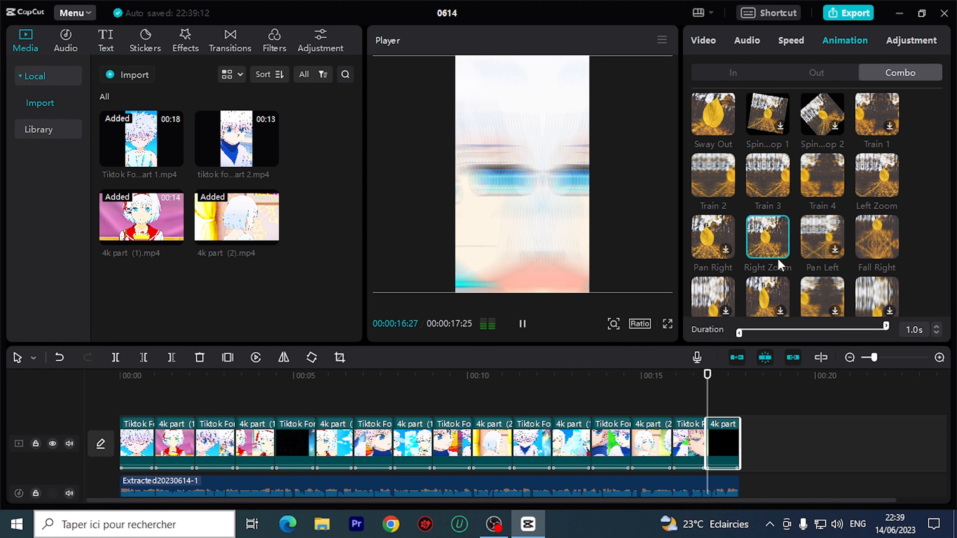
# Play the fully animated edit from the start in full screen, exit full screen and rewind the playhead toward the beginning.
pyautogui.click(666, 326)
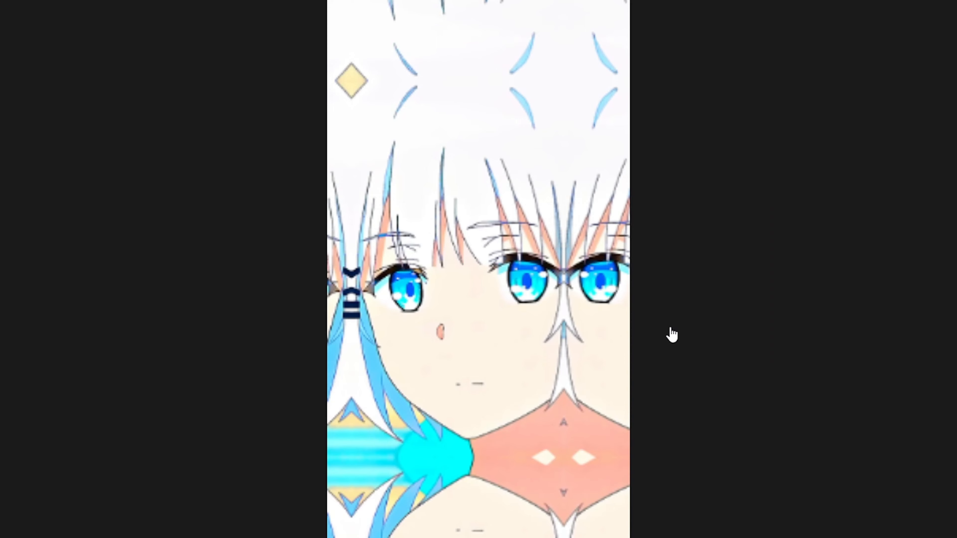
pyautogui.click(295, 476)
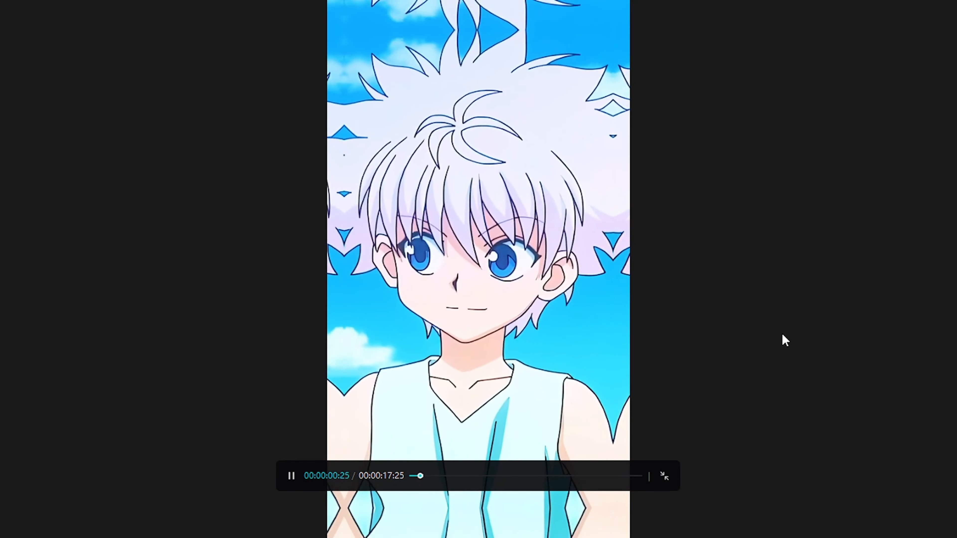
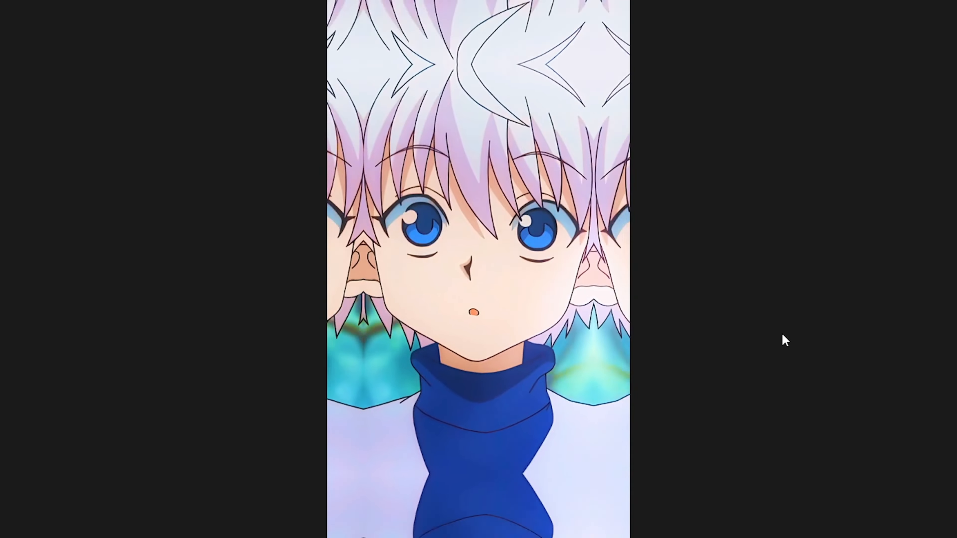
pyautogui.moveTo(614, 472)
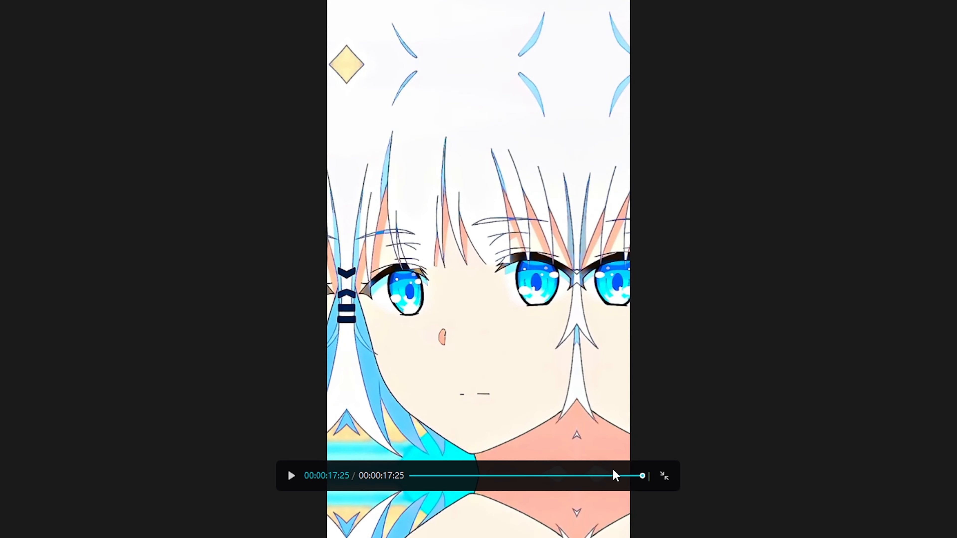
pyautogui.press('Escape')
pyautogui.moveTo(738, 380); pyautogui.dragTo(3, 462)
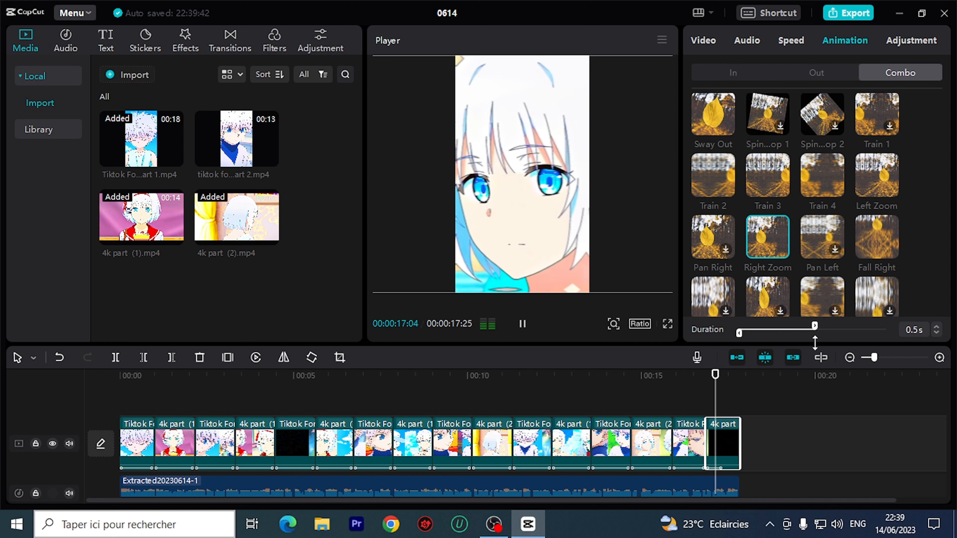
# Shorten the combo animations of the second through sixth clips to 0.5 s each.
pyautogui.click(168, 441)
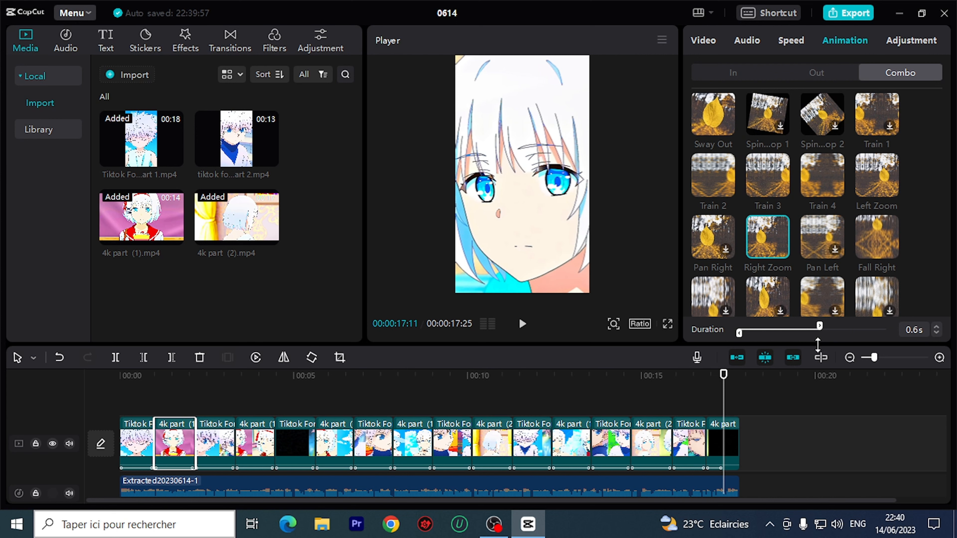
pyautogui.moveTo(807, 355); pyautogui.dragTo(804, 348)
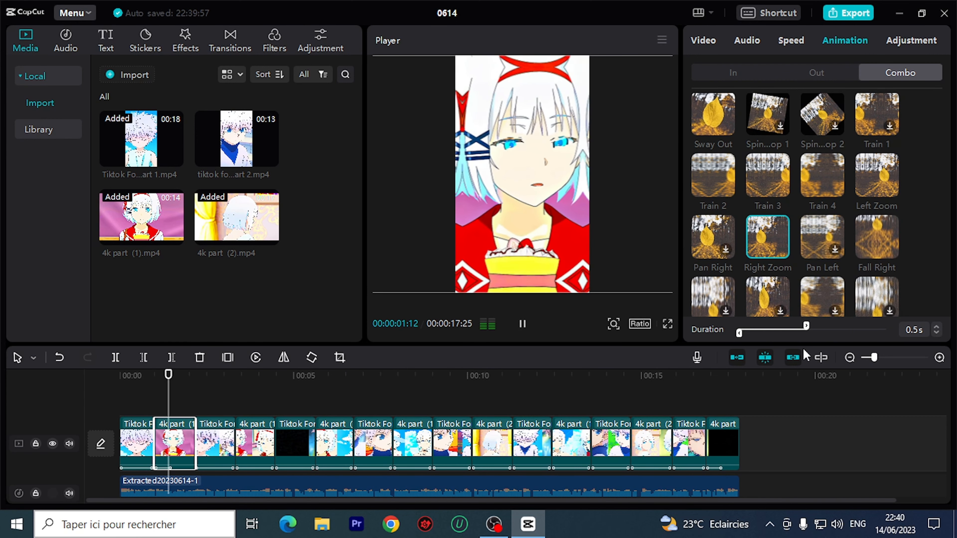
pyautogui.click(222, 451)
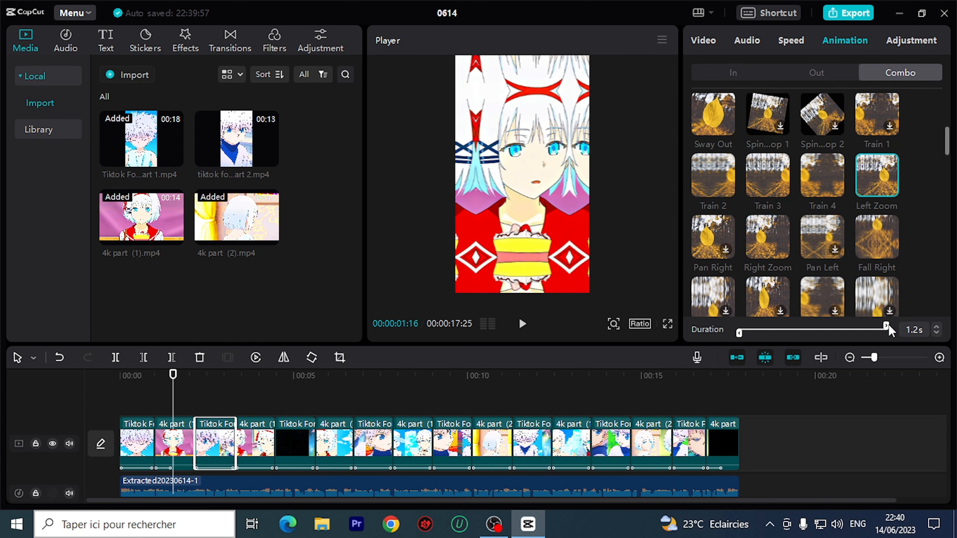
pyautogui.moveTo(812, 339); pyautogui.dragTo(804, 338)
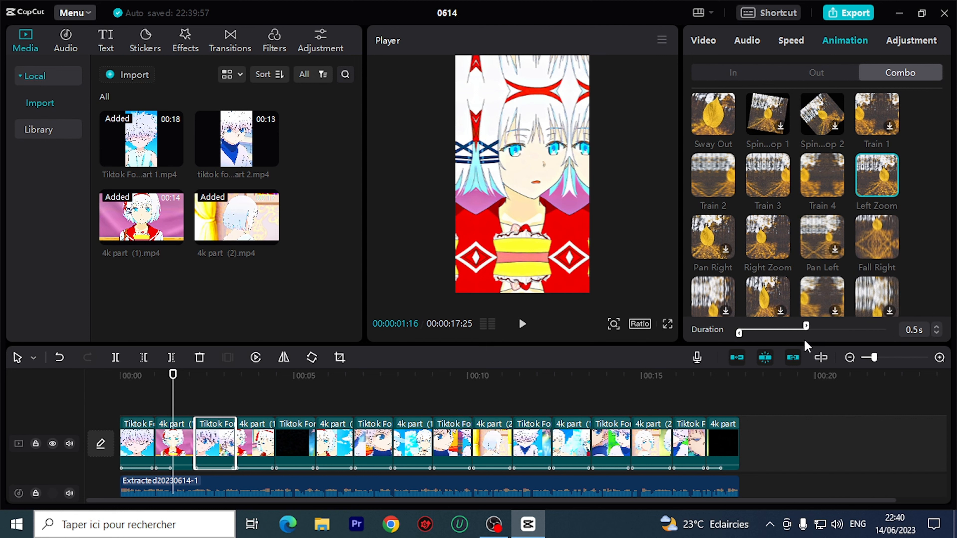
pyautogui.click(242, 451)
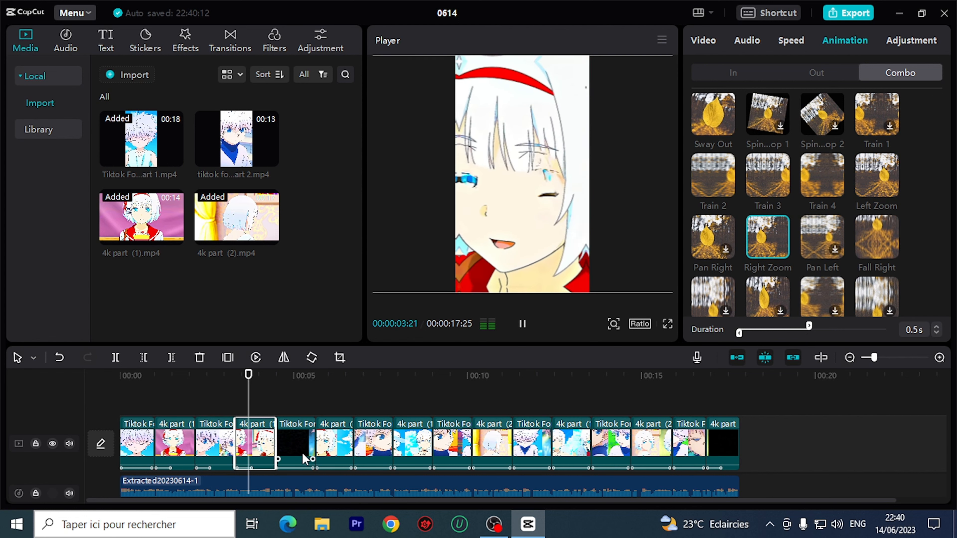
pyautogui.click(297, 447)
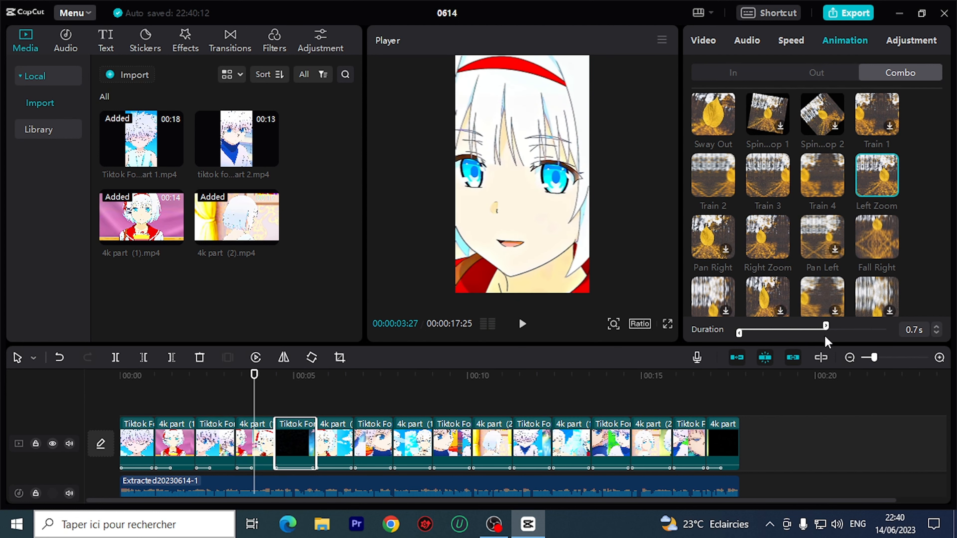
pyautogui.click(322, 452)
pyautogui.moveTo(886, 326); pyautogui.dragTo(806, 334)
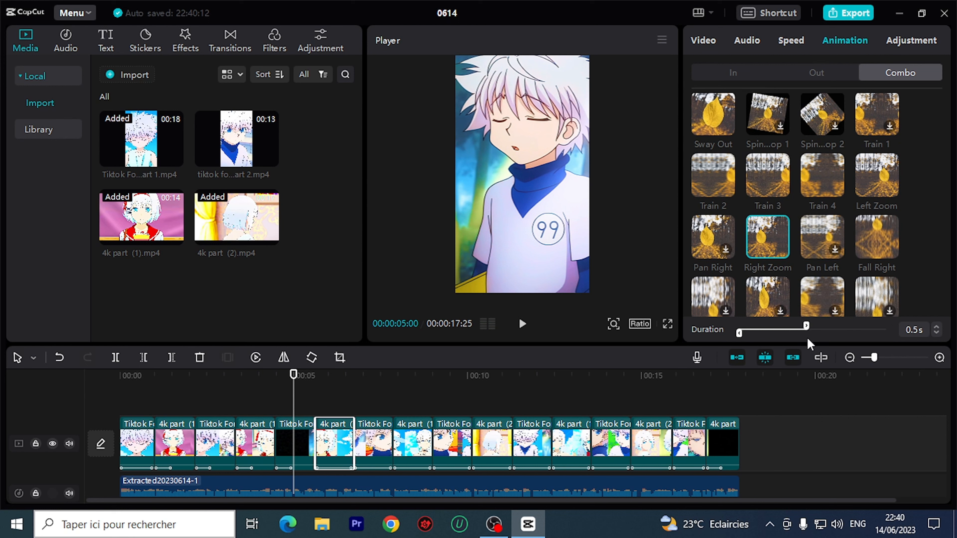
# Reduce the combo animation duration to 0.5 s on each of the seventh through twelfth clips.
pyautogui.click(371, 450)
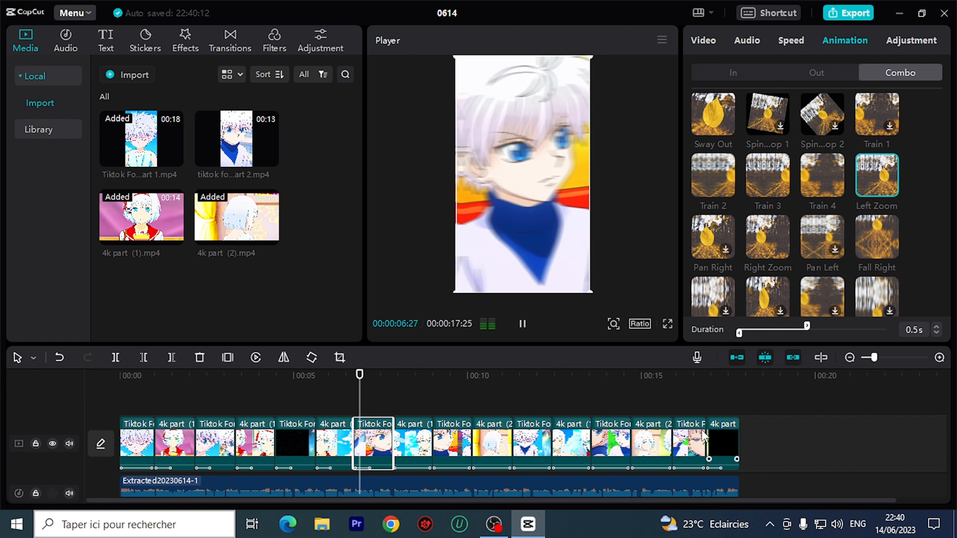
pyautogui.click(410, 440)
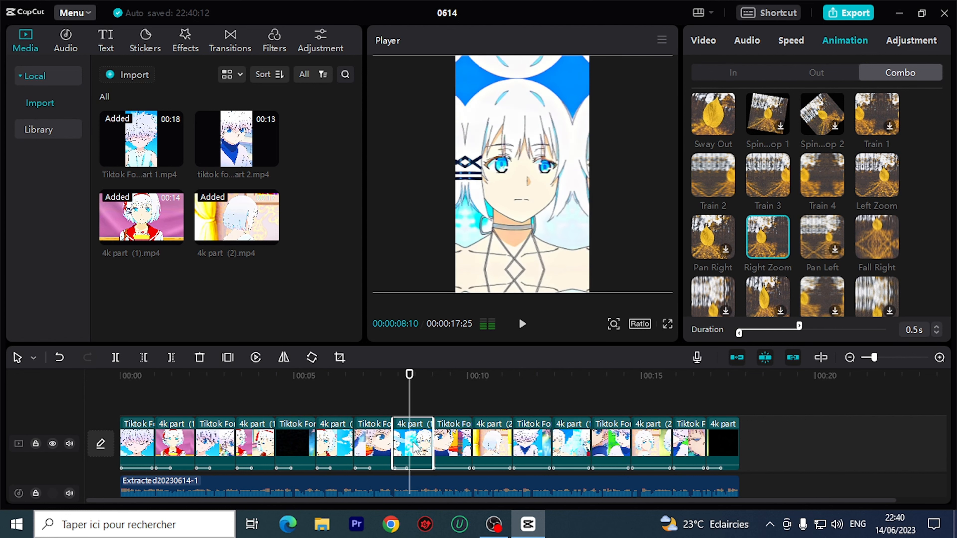
pyautogui.click(452, 441)
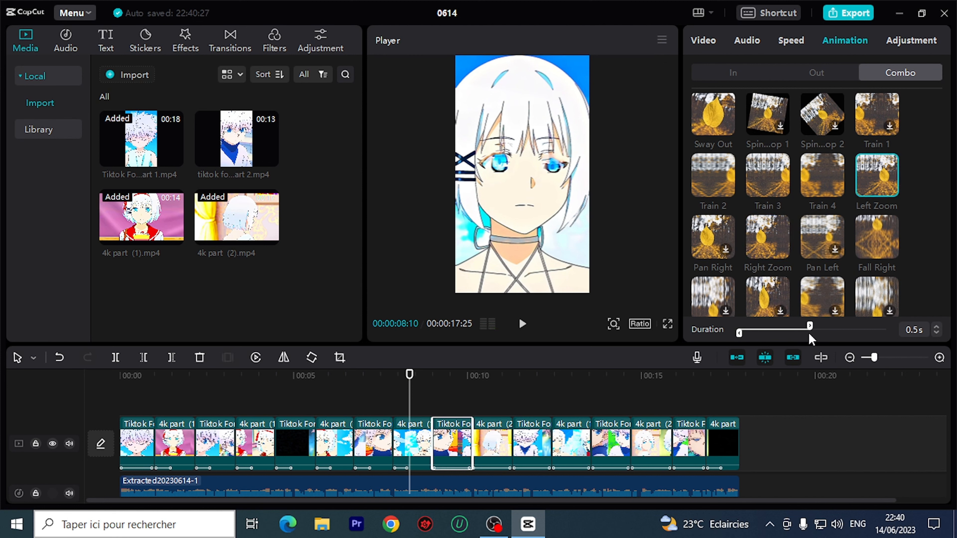
pyautogui.click(493, 442)
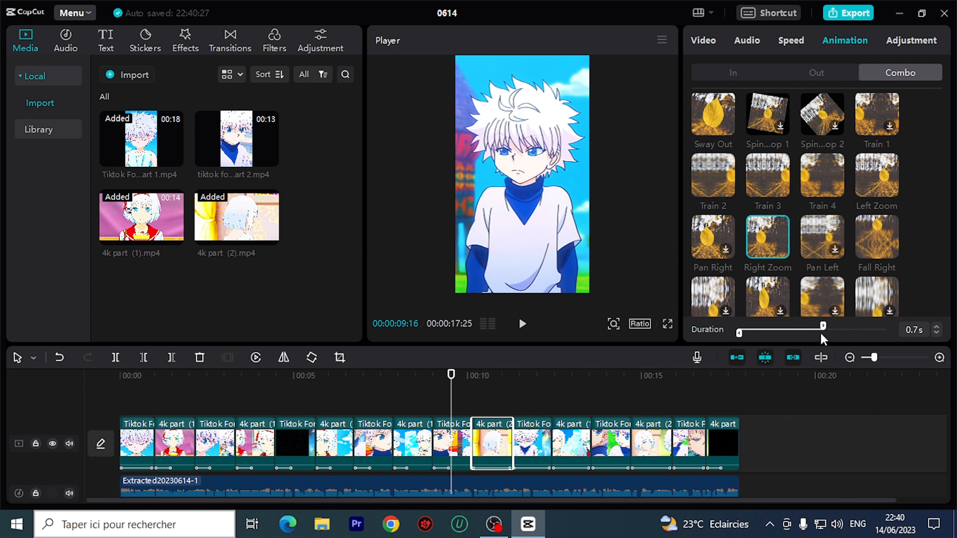
pyautogui.click(534, 447)
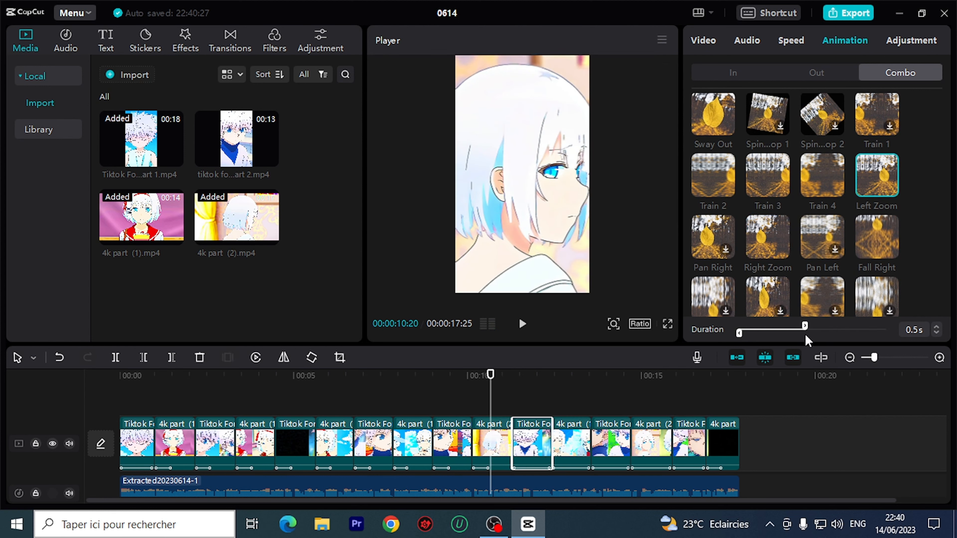
pyautogui.click(571, 445)
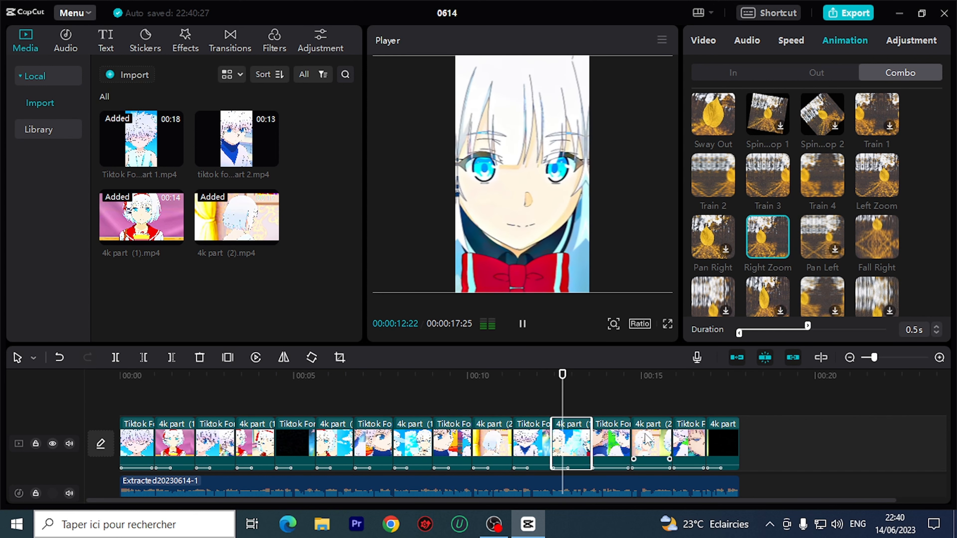
# Set the combo animation duration of the last four clips to 0.5 s each.
pyautogui.click(610, 445)
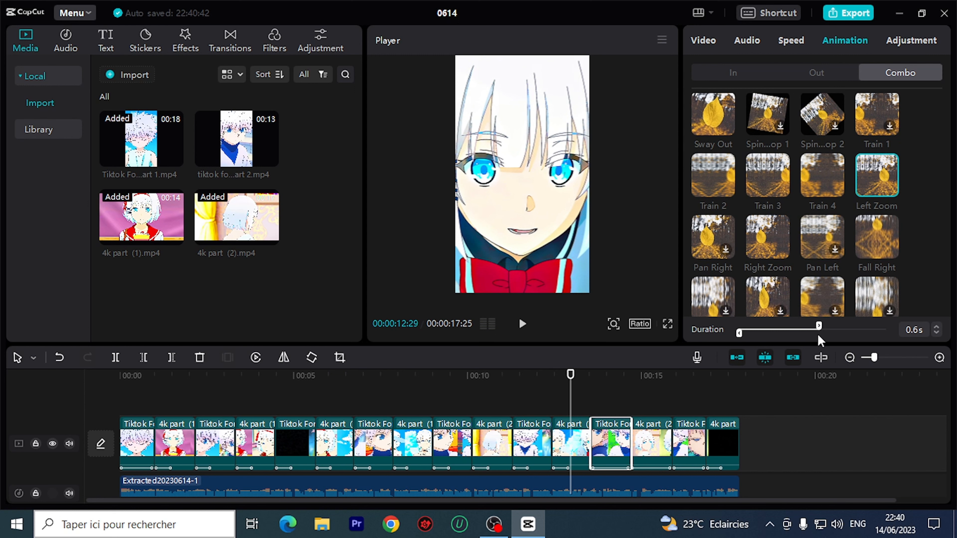
pyautogui.click(652, 445)
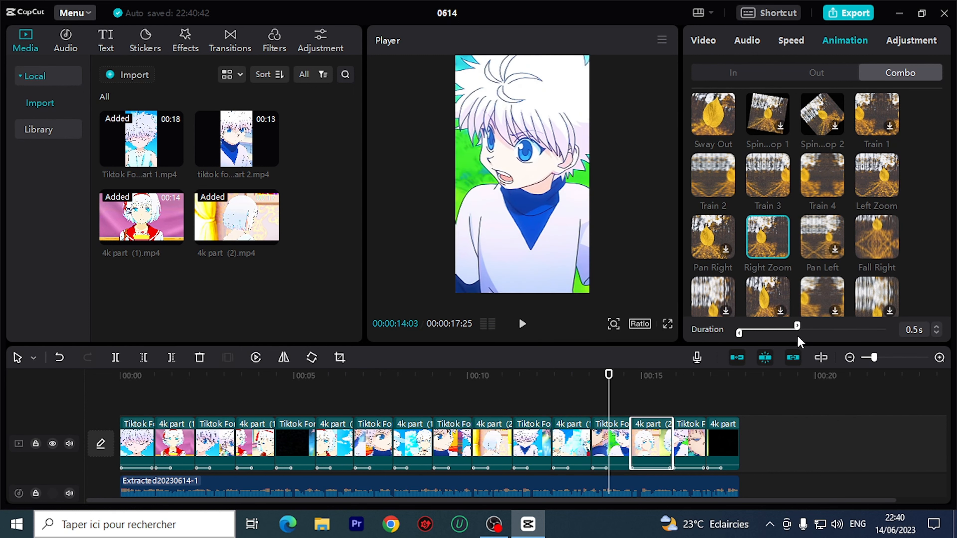
pyautogui.click(684, 443)
pyautogui.moveTo(887, 324); pyautogui.dragTo(813, 339)
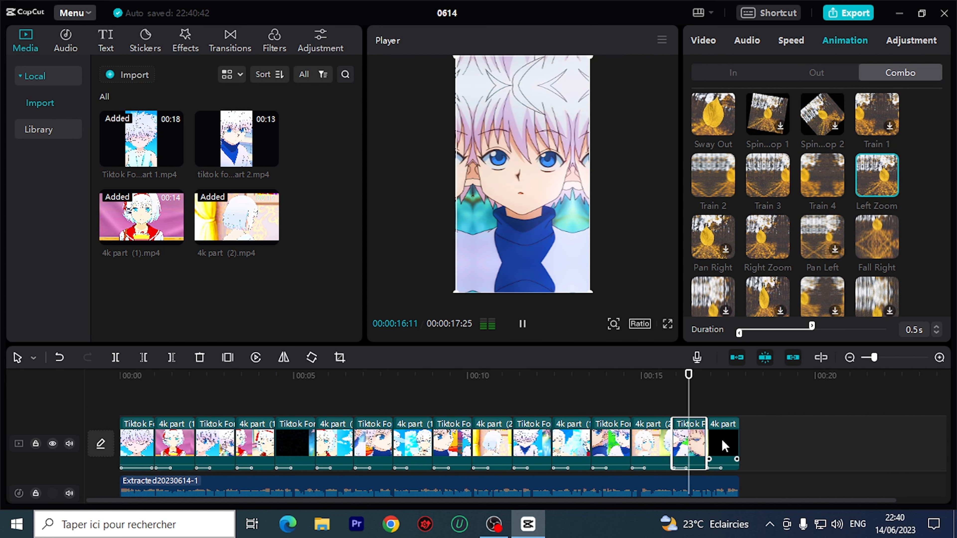
pyautogui.click(724, 445)
pyautogui.click(814, 328)
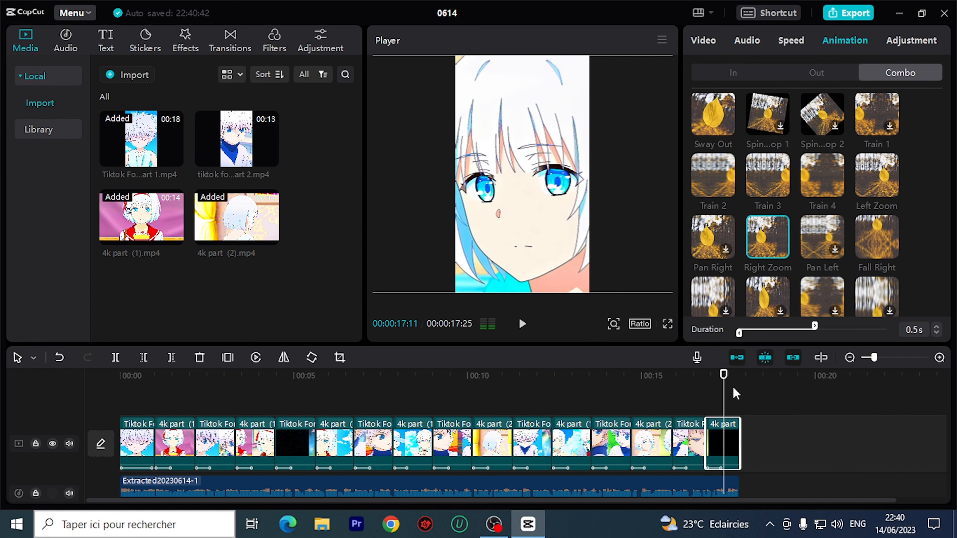
# Play the edit with the shortened animations in full screen, exit full screen and return the playhead to the start.
pyautogui.click(667, 323)
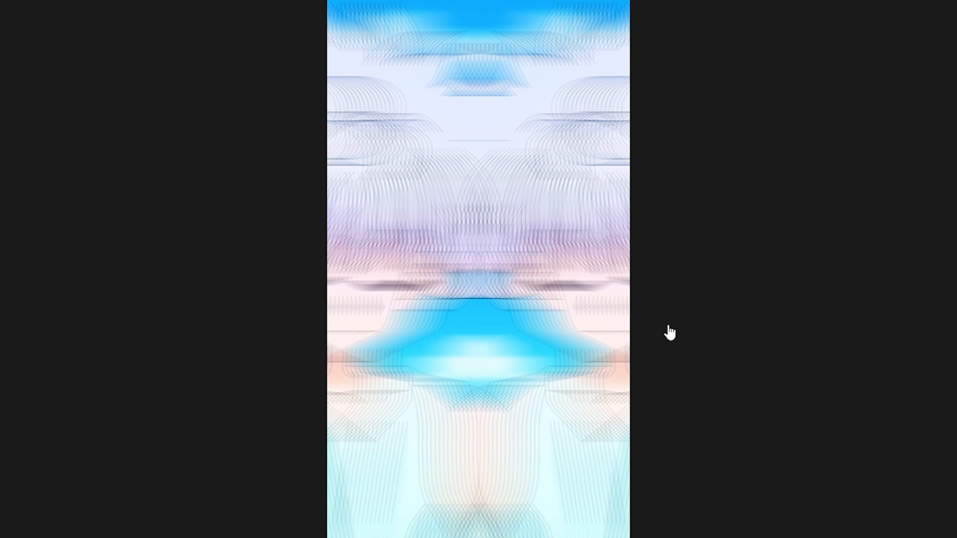
pyautogui.click(292, 476)
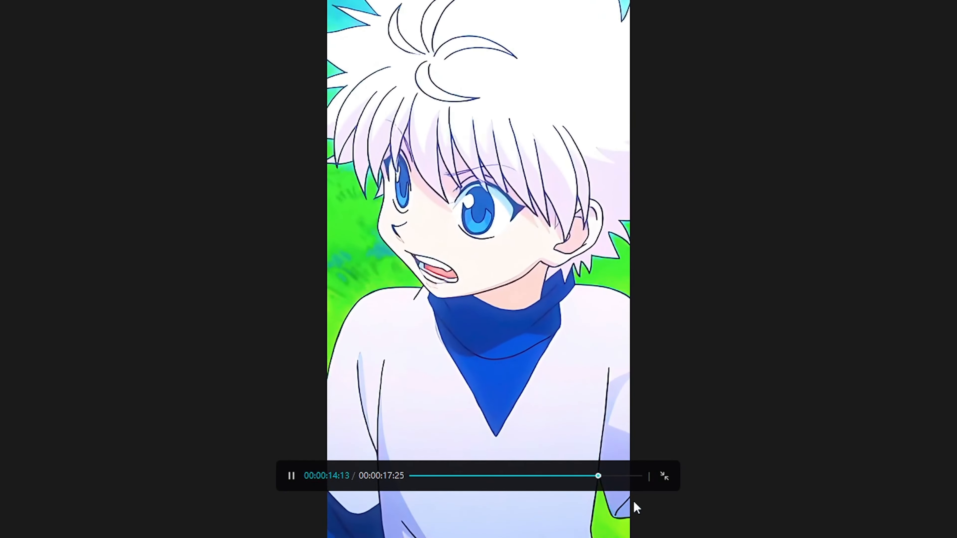
pyautogui.click(663, 475)
pyautogui.click(120, 376)
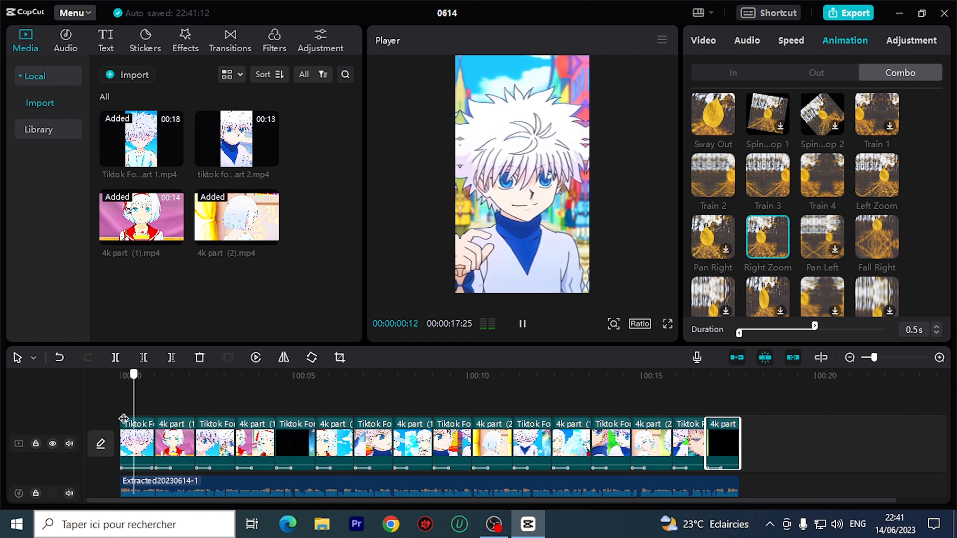
# Download the Blanch light-effect transition and add it between the first and second clips.
pyautogui.click(230, 41)
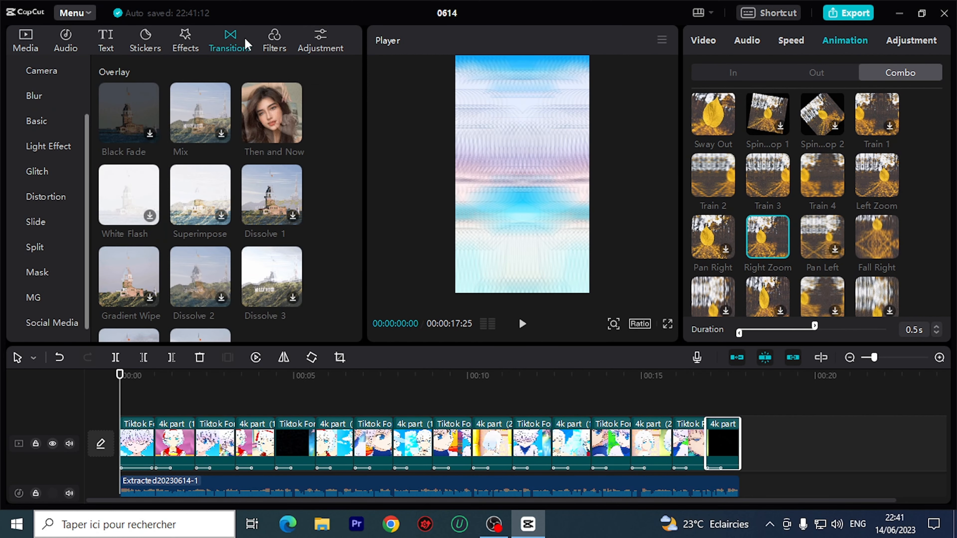
pyautogui.scroll(-2, 327, 200)
pyautogui.scroll(-8, 326, 199)
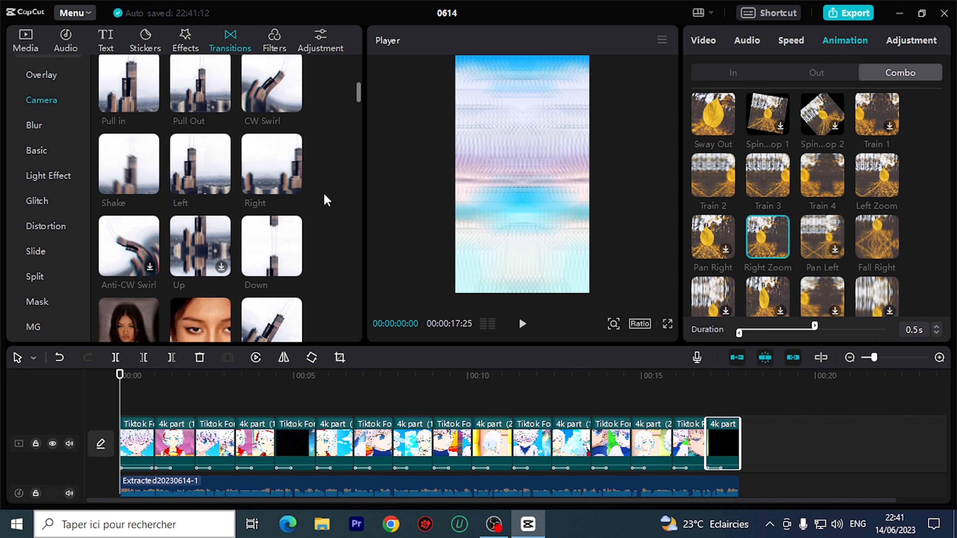
pyautogui.scroll(-8, 327, 200)
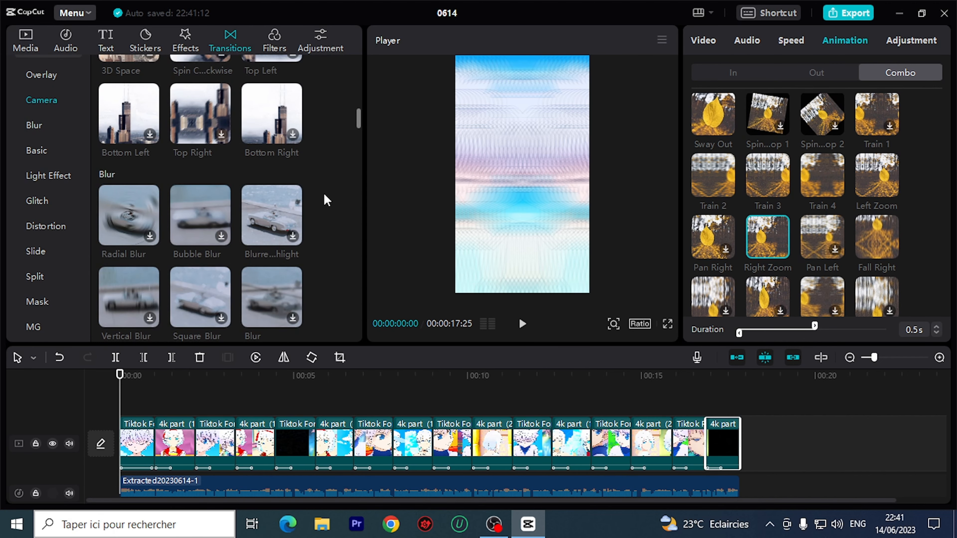
pyautogui.scroll(-14, 326, 200)
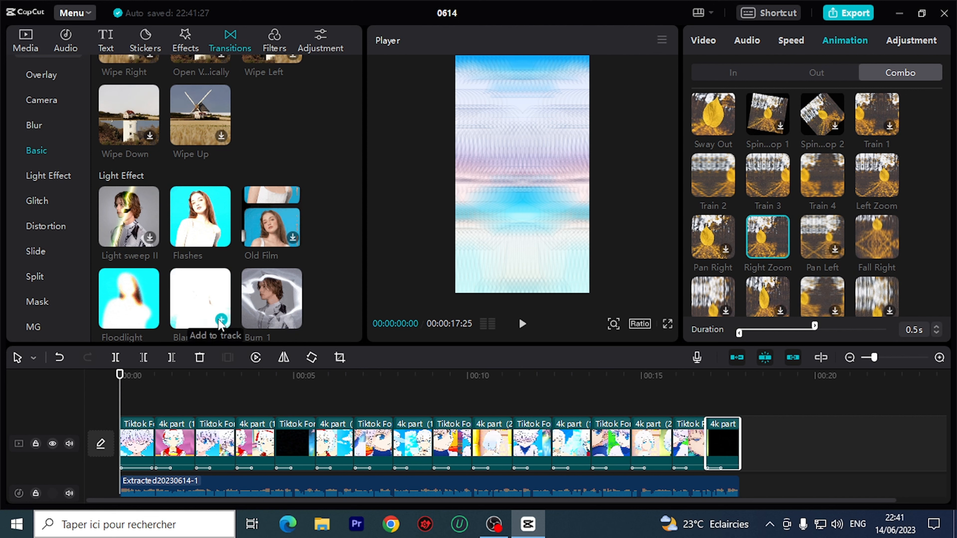
pyautogui.click(192, 294)
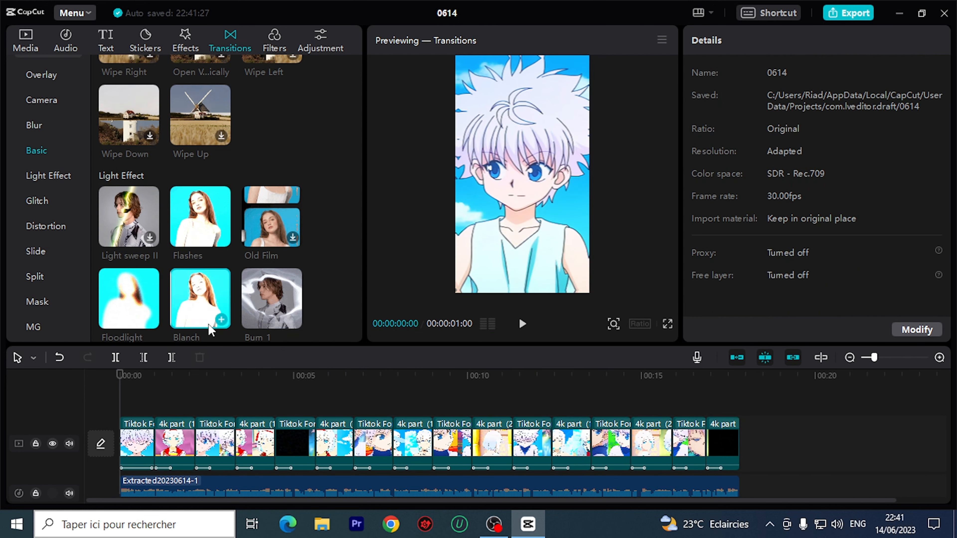
pyautogui.click(221, 320)
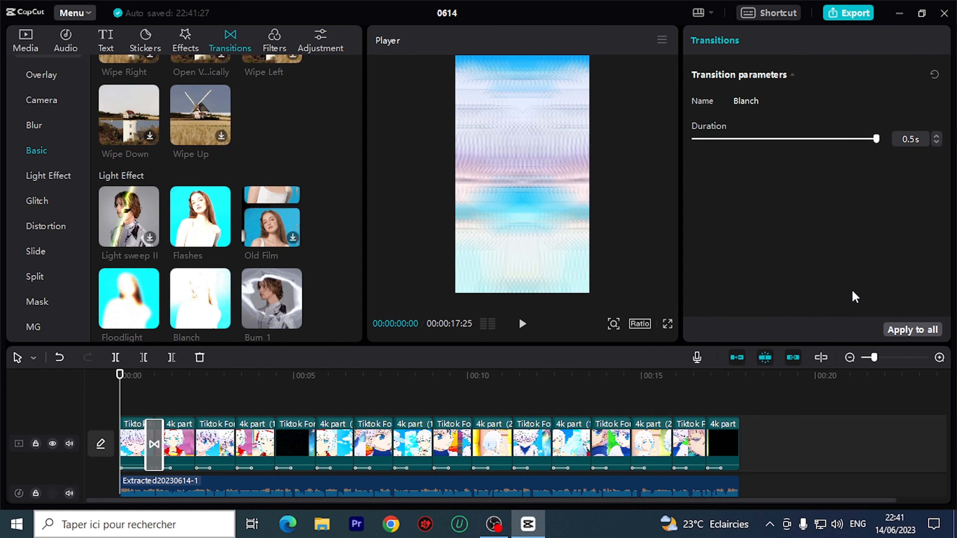
# Set the Blanch transition's duration to 0.1 s, preview it and apply it to all clips.
pyautogui.moveTo(873, 141); pyautogui.dragTo(713, 158)
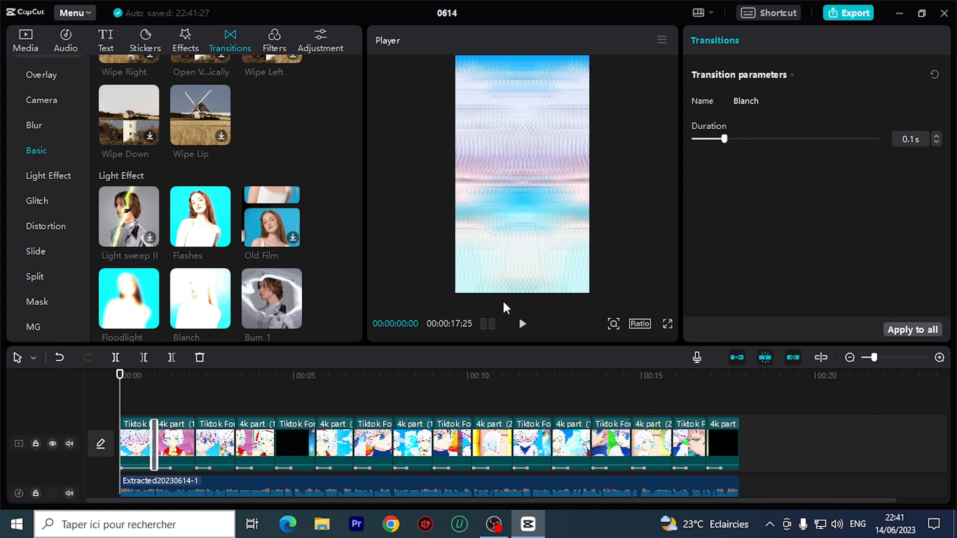
pyautogui.click(523, 325)
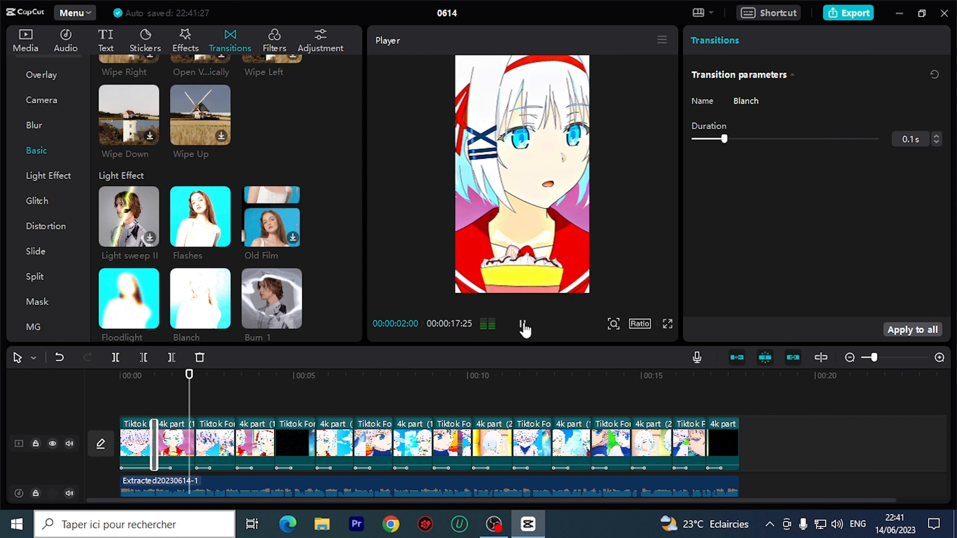
pyautogui.click(523, 325)
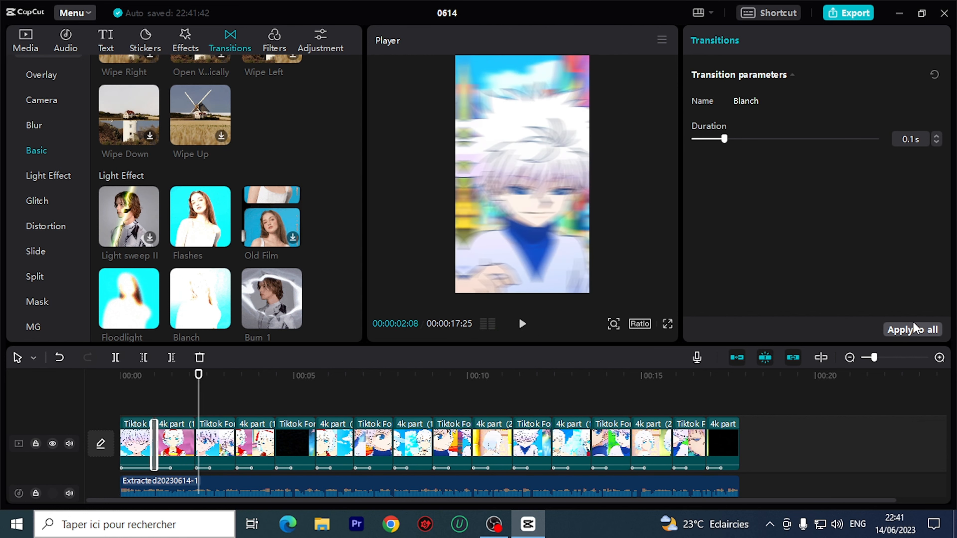
pyautogui.click(932, 332)
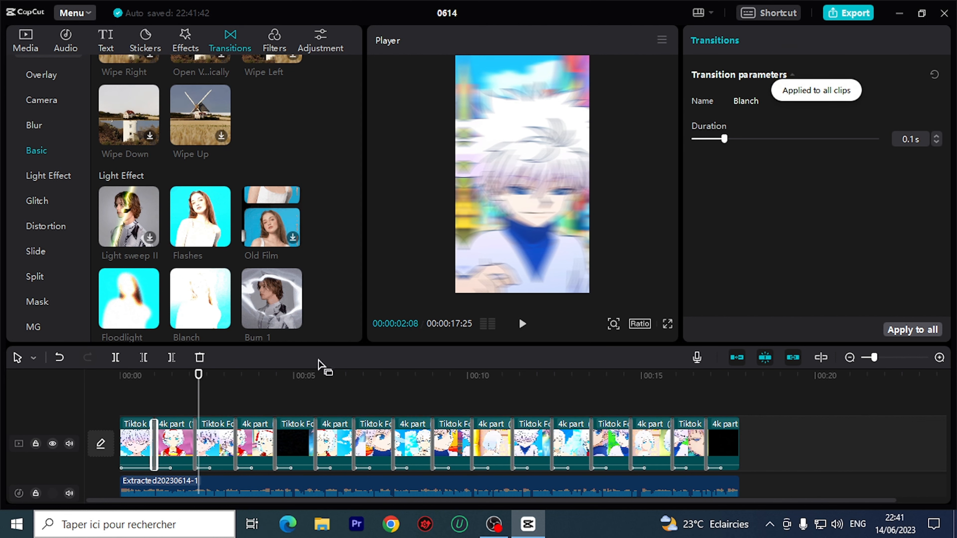
# Play the edit with its transitions from the start in full screen, exit full screen and rewind to the beginning.
pyautogui.moveTo(203, 380); pyautogui.dragTo(90, 397)
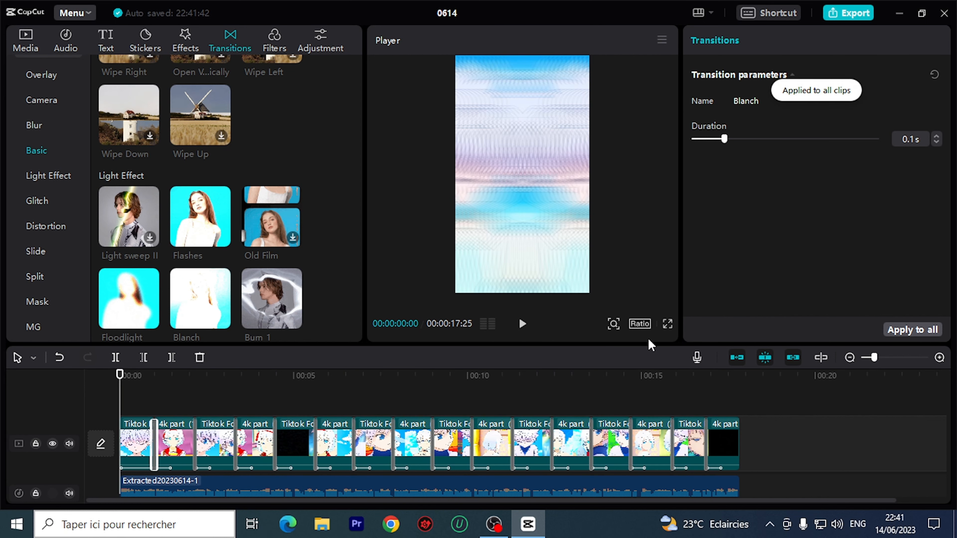
pyautogui.click(667, 324)
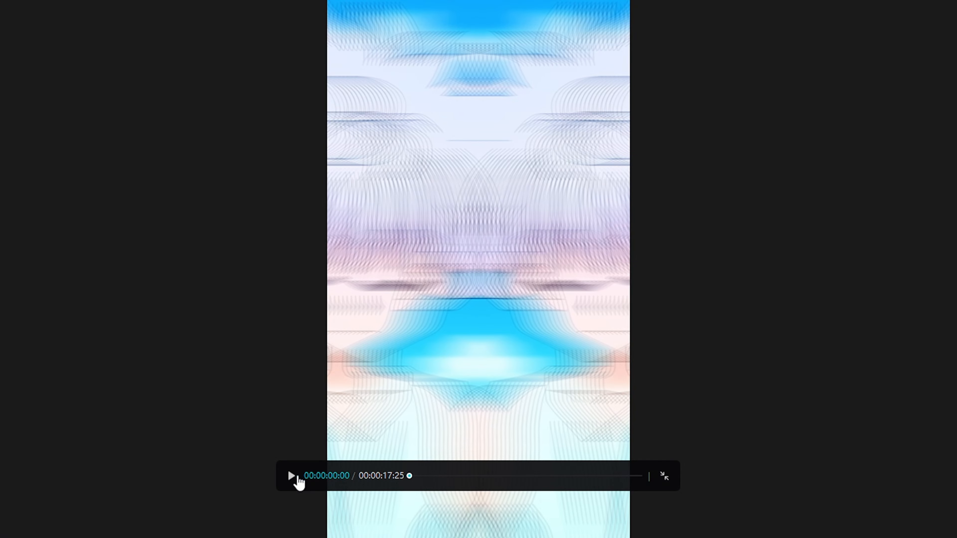
pyautogui.click(298, 477)
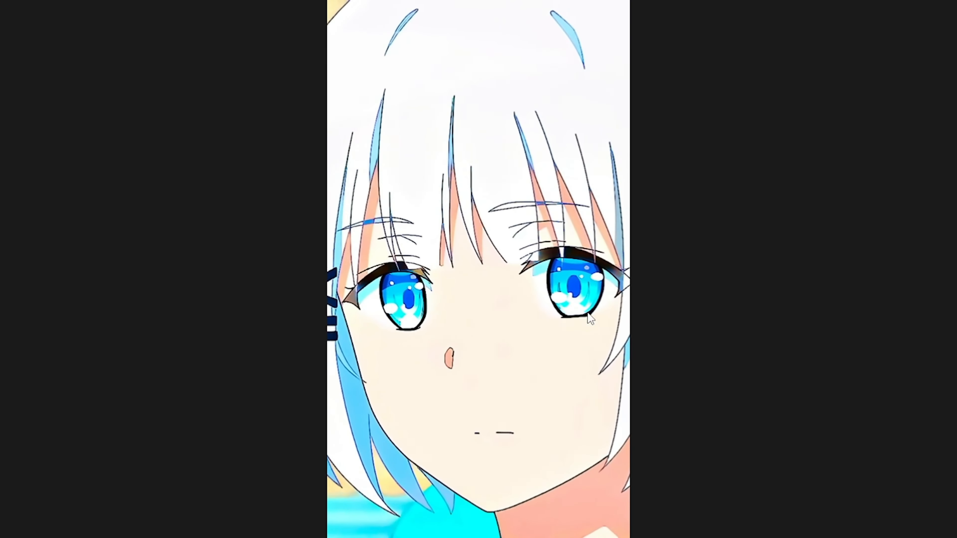
pyautogui.click(667, 477)
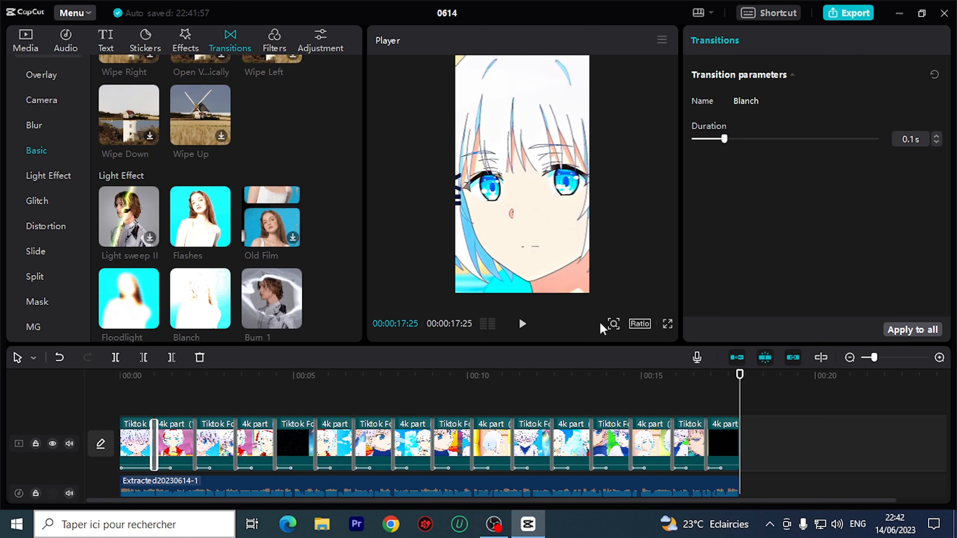
pyautogui.press('Home')
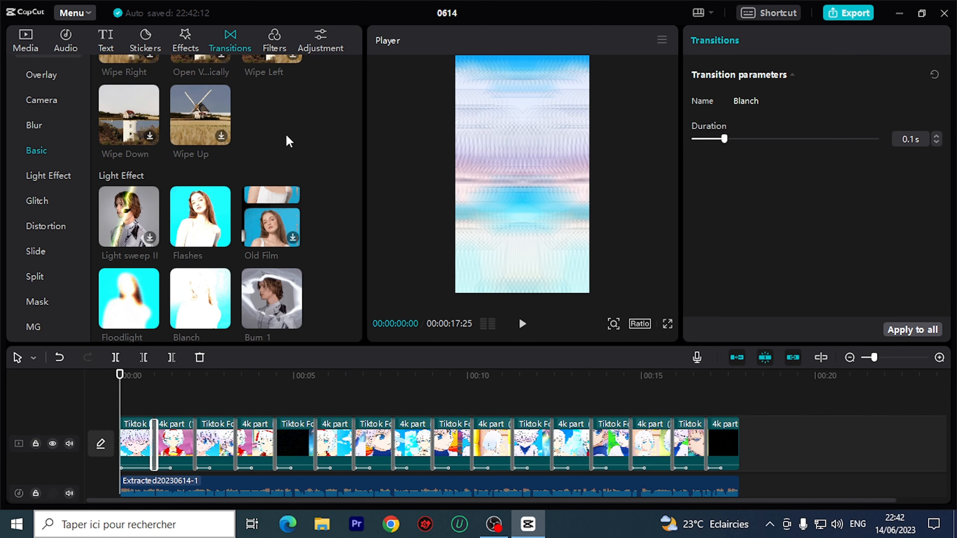
# Preview the video effects FPS Lag, Black Flash II, Shake, Play Pendulum and Rebound Swing on the edit.
pyautogui.scroll(2, 286, 136)
pyautogui.click(186, 40)
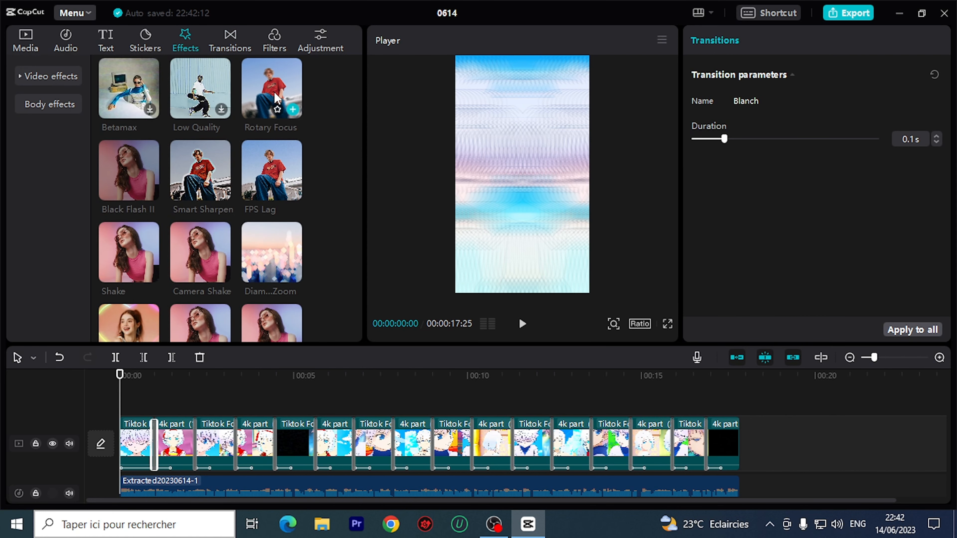
pyautogui.click(270, 168)
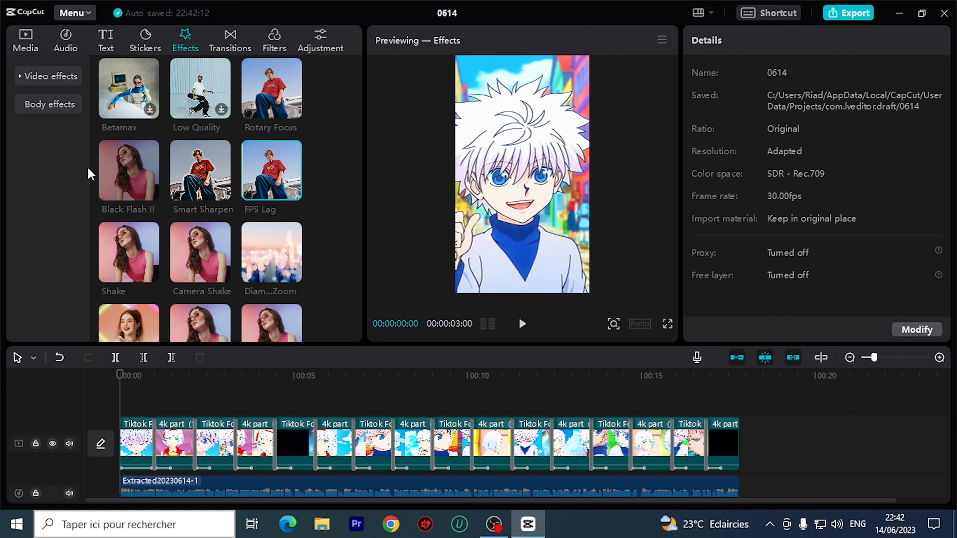
pyautogui.click(130, 162)
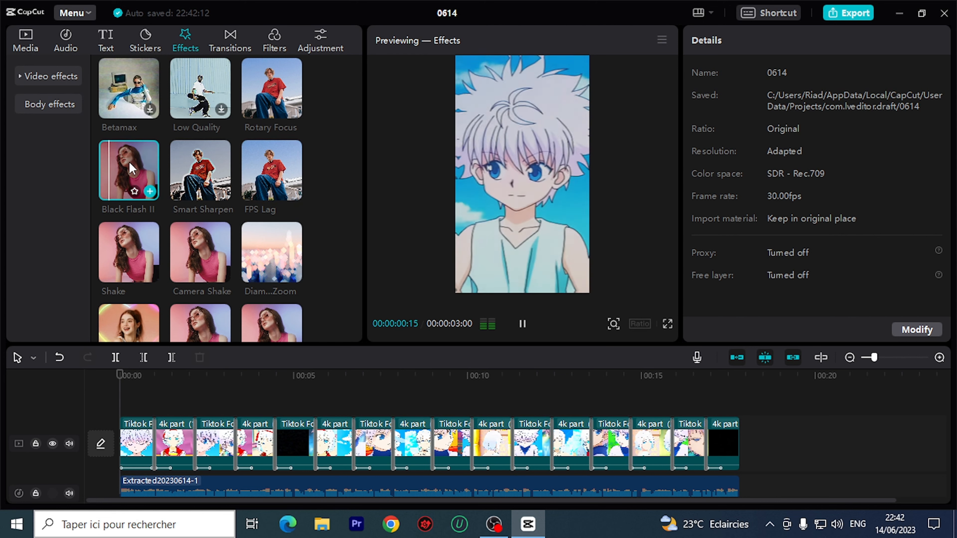
pyautogui.click(135, 250)
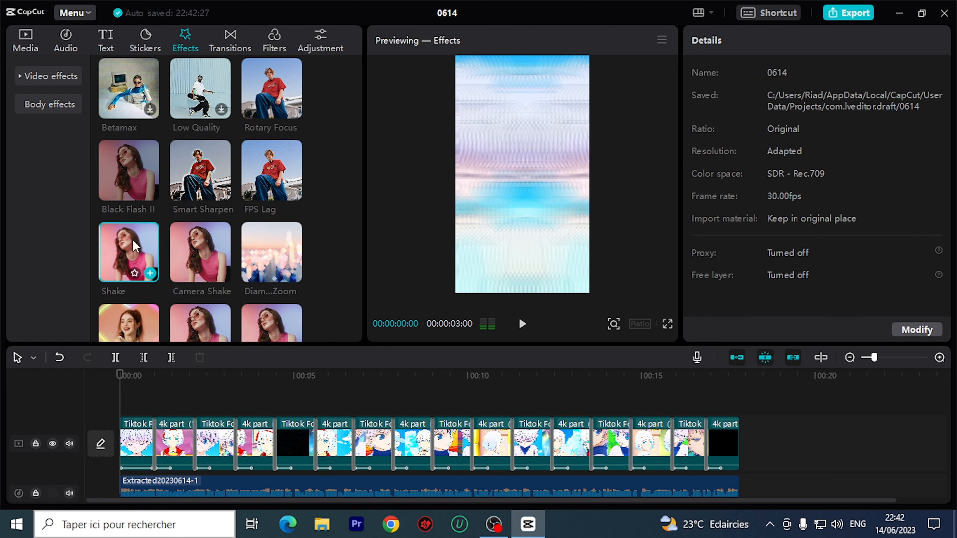
pyautogui.scroll(-2, 195, 262)
pyautogui.click(201, 253)
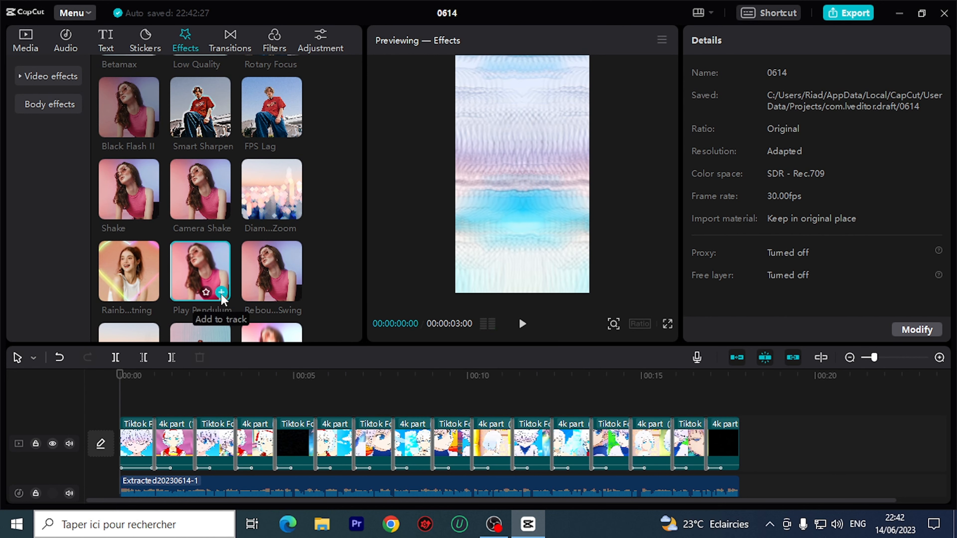
pyautogui.click(274, 265)
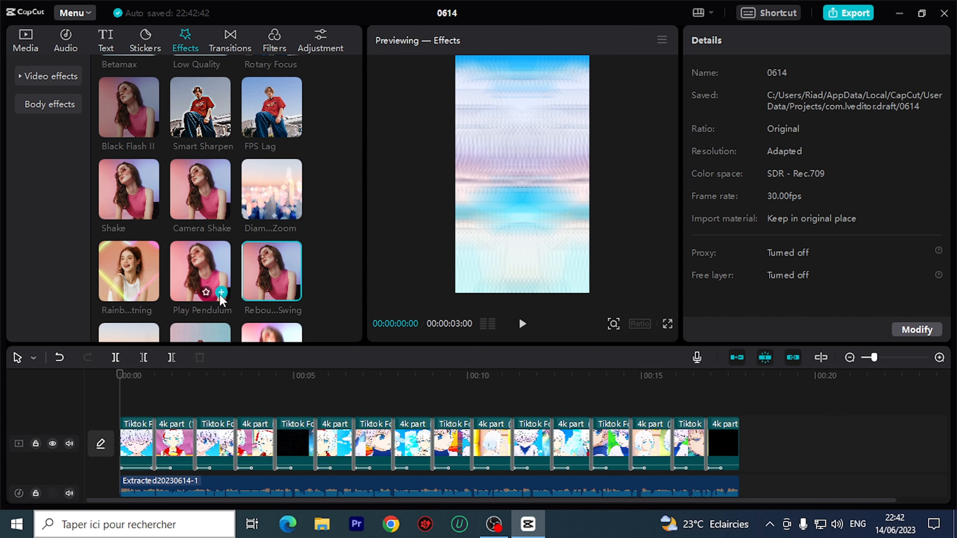
# Add the Play Pendulum effect at the start of the edit and set Sharpen to 0, Strength to 50 and Twist to 0.
pyautogui.click(221, 293)
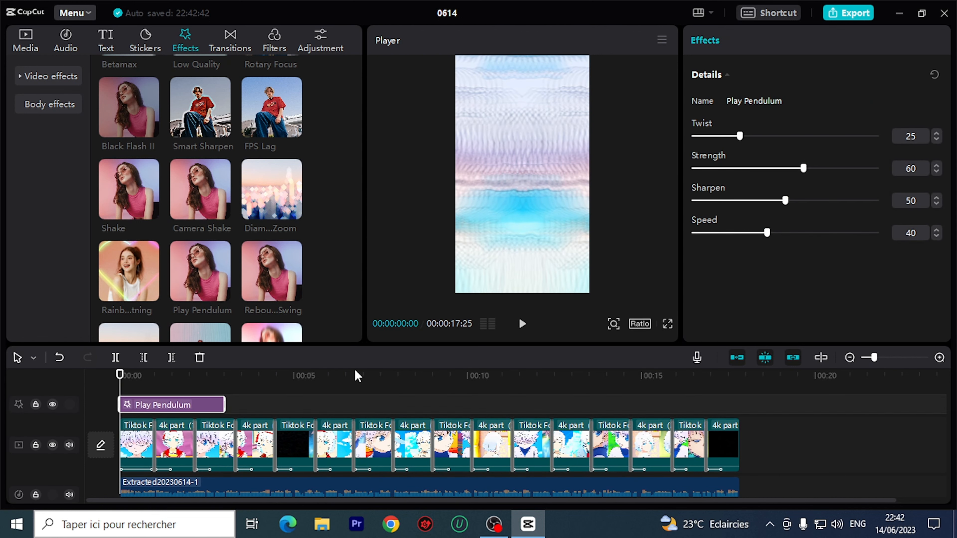
pyautogui.moveTo(120, 375); pyautogui.dragTo(138, 376)
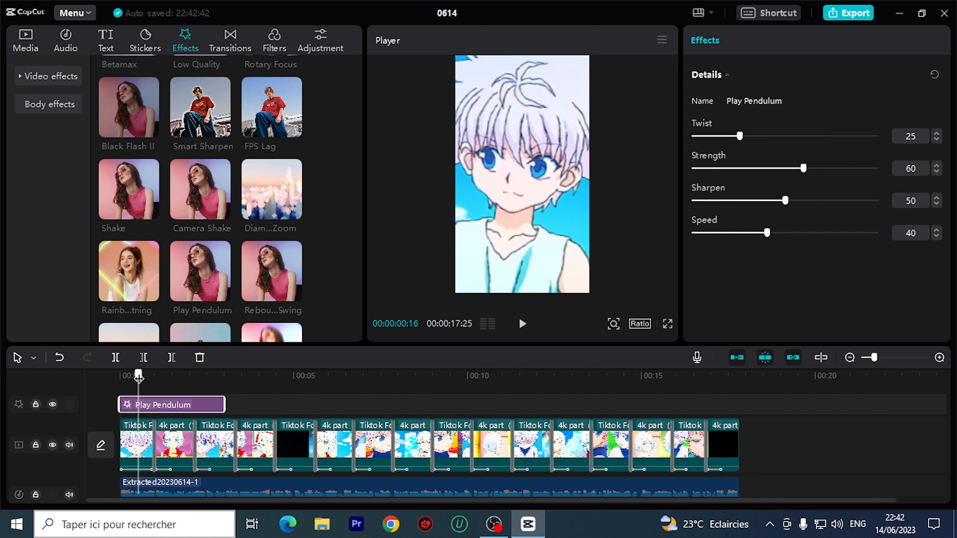
pyautogui.moveTo(785, 201); pyautogui.dragTo(732, 217)
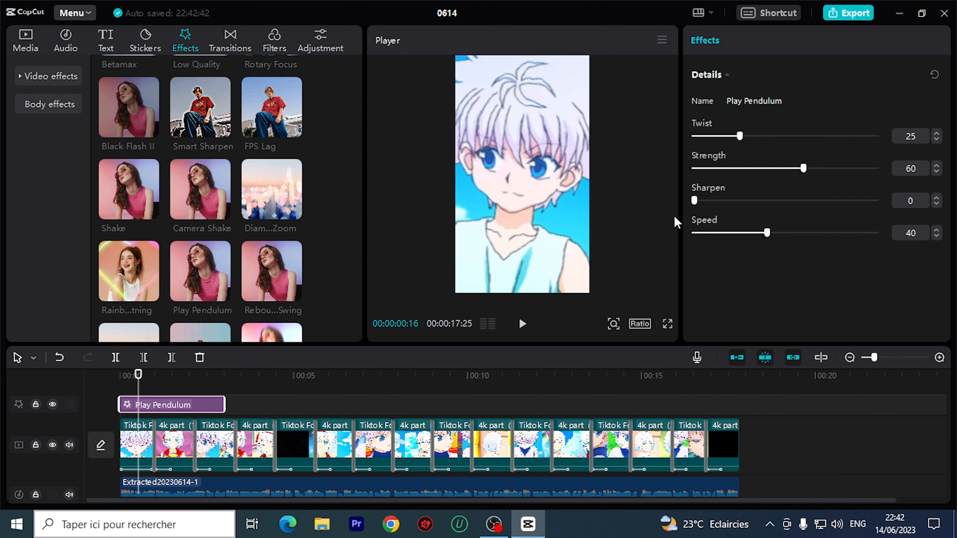
pyautogui.moveTo(805, 167); pyautogui.dragTo(783, 171)
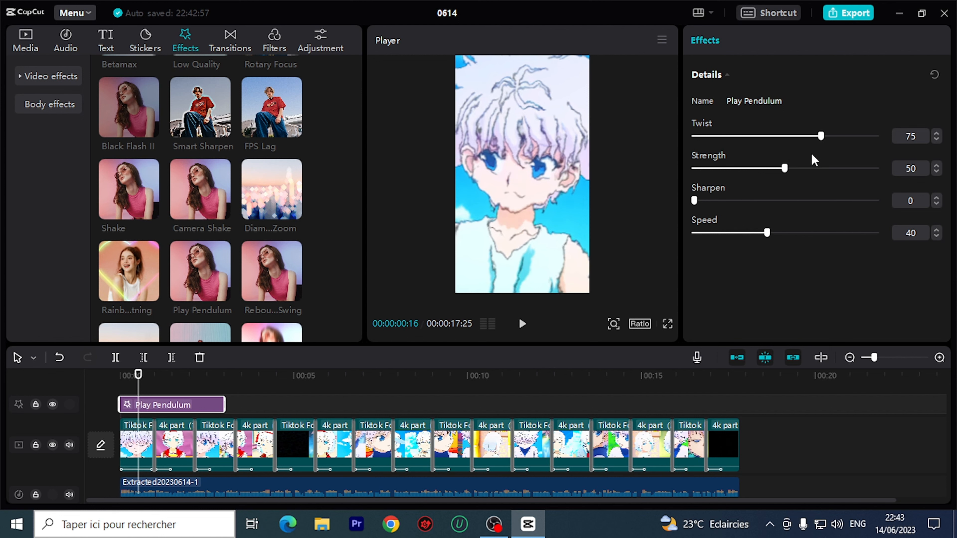
pyautogui.moveTo(820, 136); pyautogui.dragTo(682, 166)
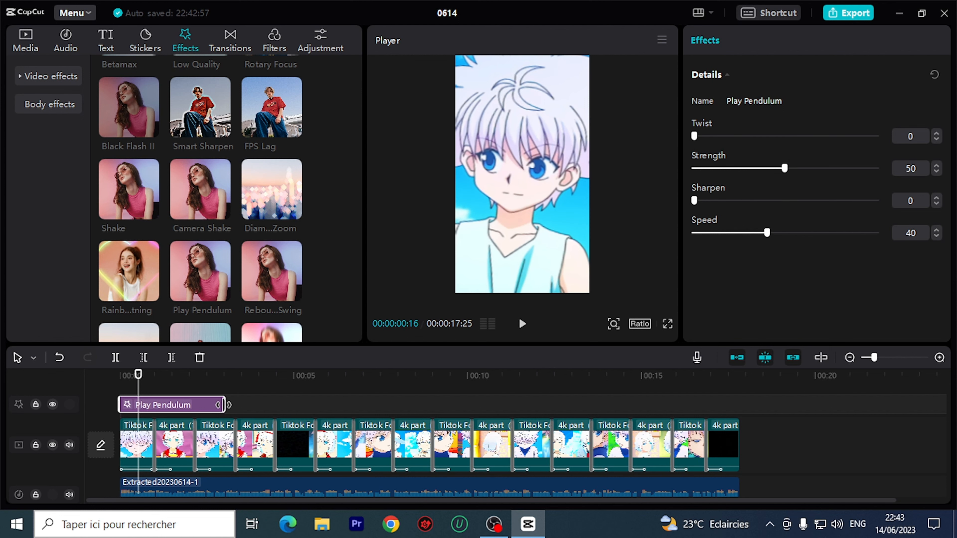
# Extend the Play Pendulum effect over the whole edit and play the edit from the start.
pyautogui.moveTo(225, 404); pyautogui.dragTo(733, 402)
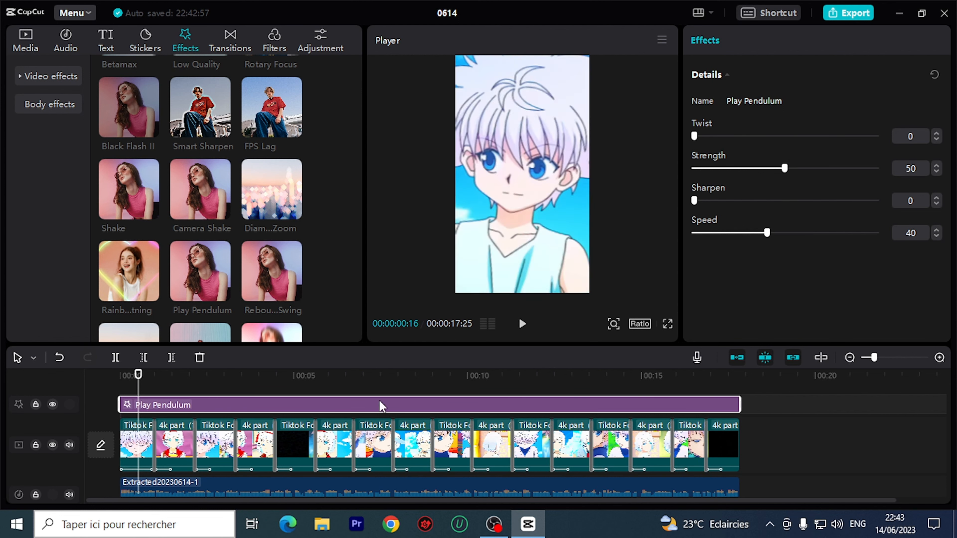
pyautogui.press('Home')
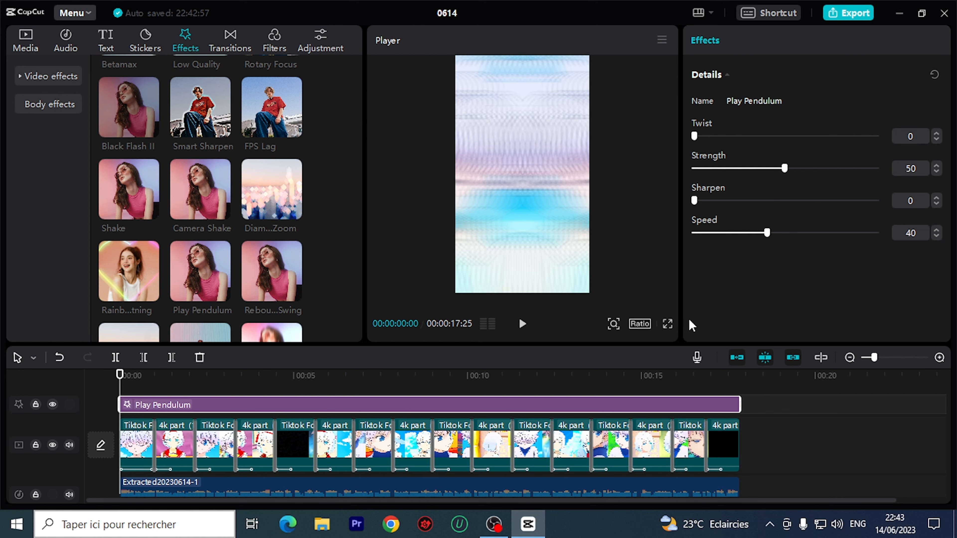
pyautogui.click(526, 328)
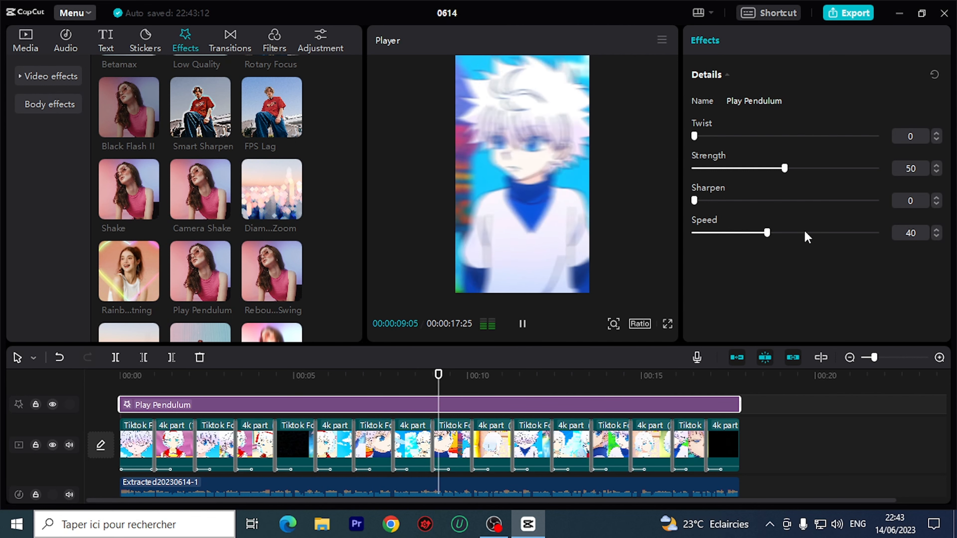
# Set the Play Pendulum effect's Speed to 56, replay the opening and scrub through the rest of the edit.
pyautogui.moveTo(767, 233); pyautogui.dragTo(744, 234)
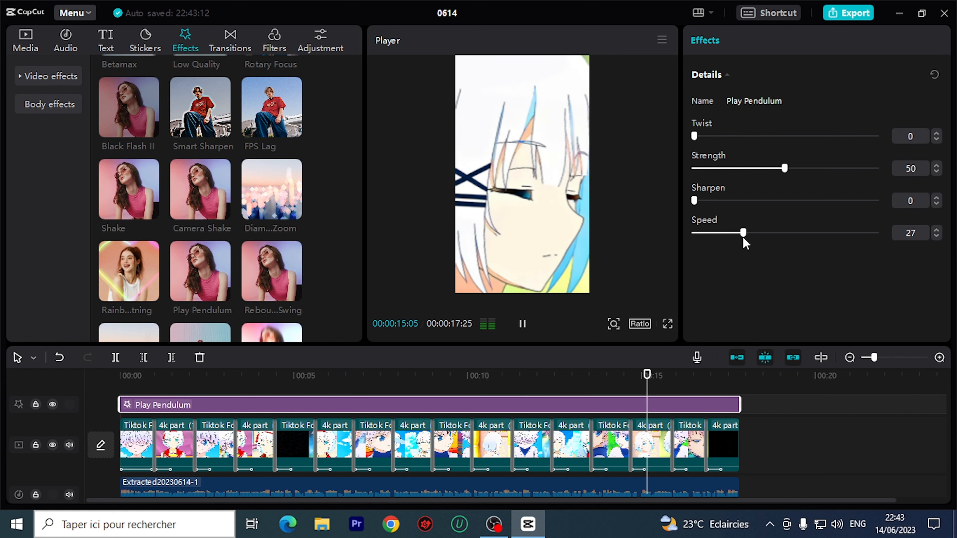
pyautogui.moveTo(744, 235); pyautogui.dragTo(796, 232)
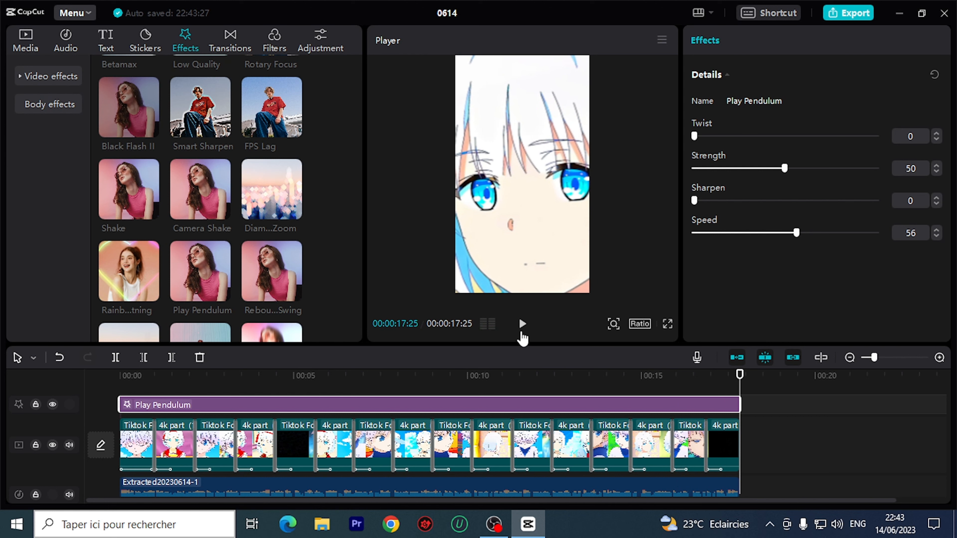
pyautogui.click(522, 324)
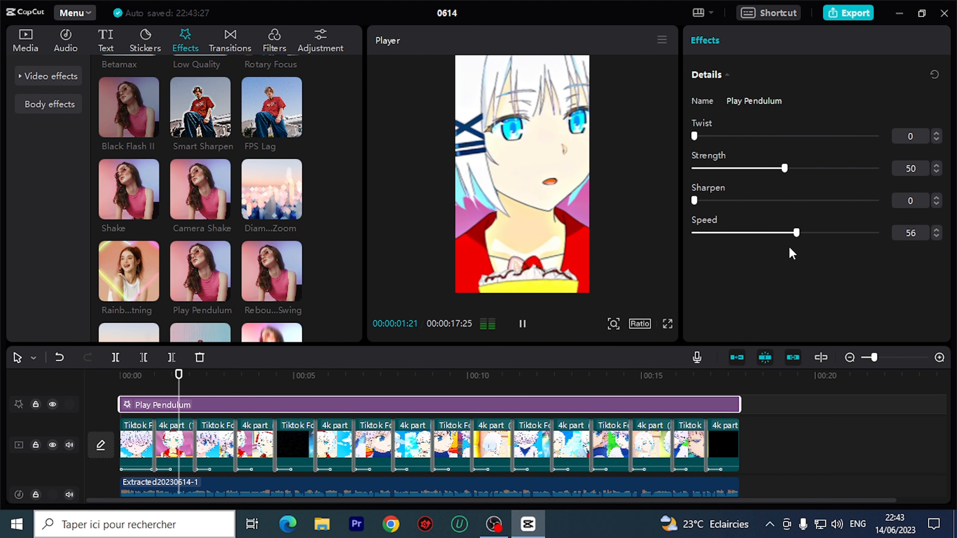
pyautogui.click(528, 327)
pyautogui.scroll(-3, 306, 271)
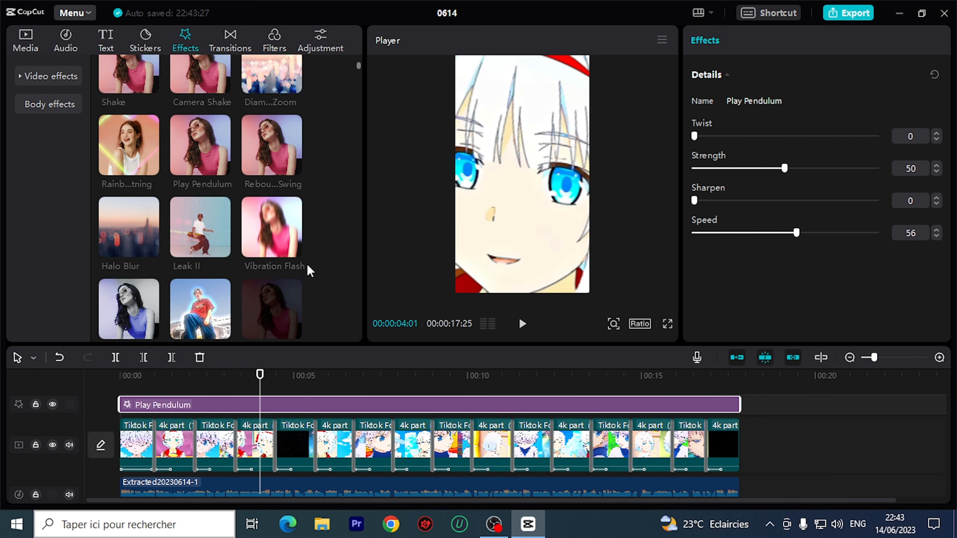
pyautogui.moveTo(263, 382); pyautogui.dragTo(740, 378)
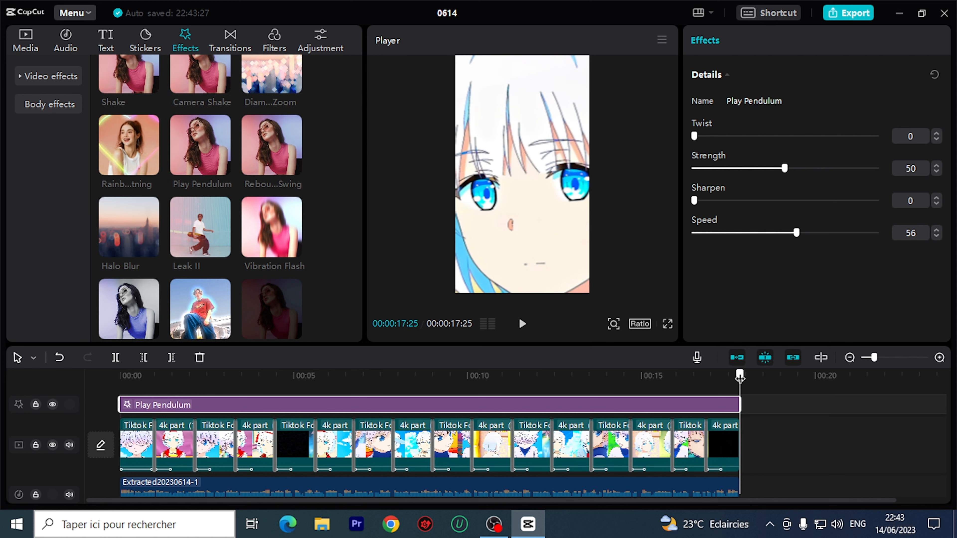
# Add the favorite EUPHORIA text template at the start of the timeline and stretch it over the whole edit.
pyautogui.click(113, 38)
pyautogui.moveTo(741, 376); pyautogui.dragTo(52, 402)
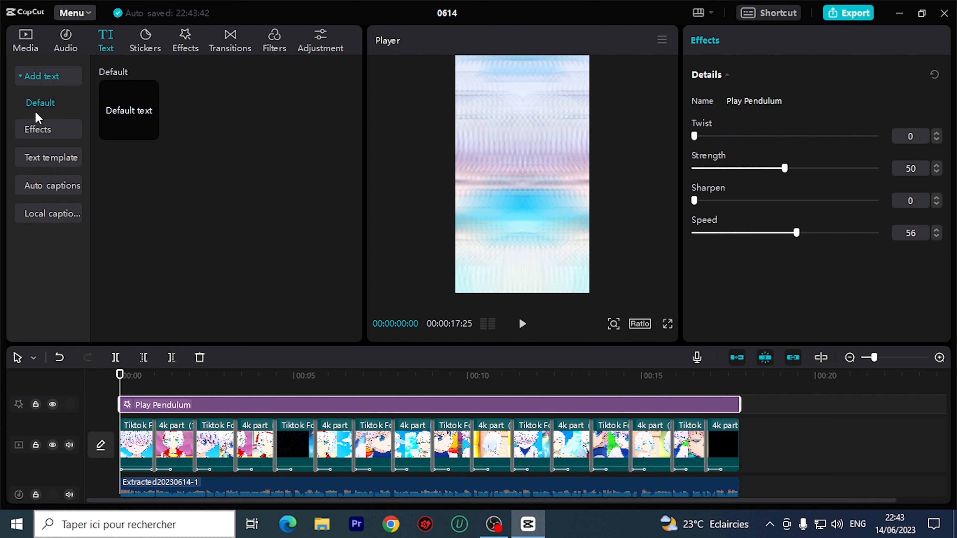
pyautogui.click(37, 134)
pyautogui.click(51, 103)
pyautogui.click(34, 158)
pyautogui.click(149, 137)
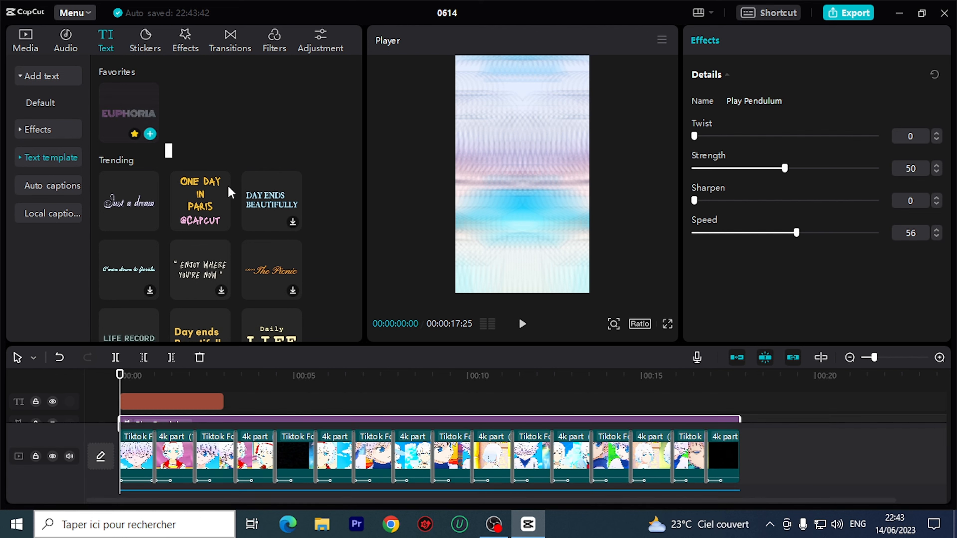
pyautogui.moveTo(222, 405); pyautogui.dragTo(741, 405)
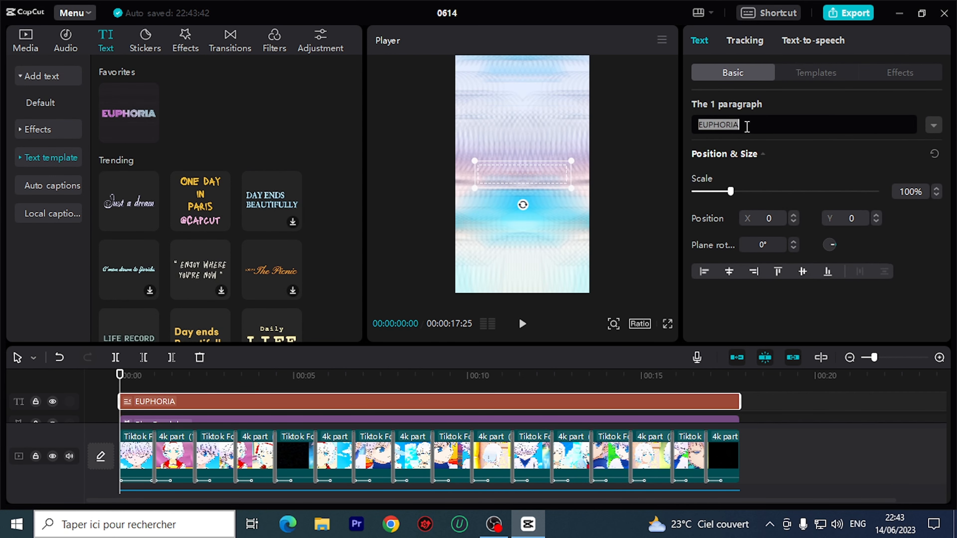
# Change the template's text to A_4K and move it to the bottom centre of the video frame.
pyautogui.write('Q')
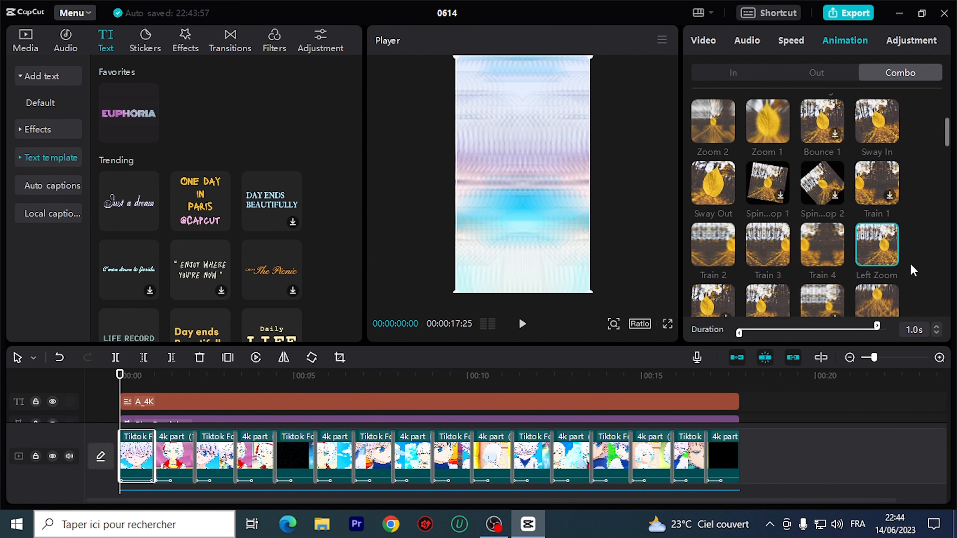
pyautogui.click(191, 402)
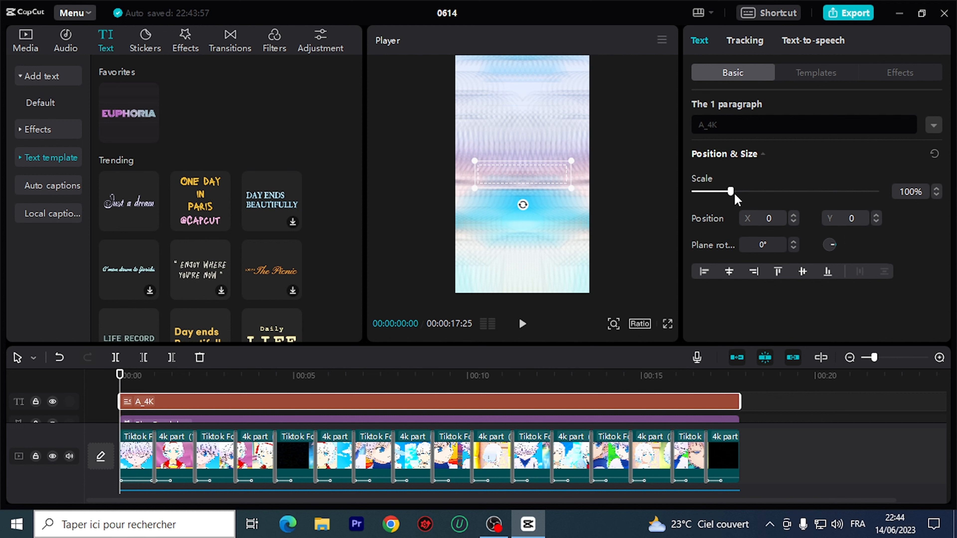
pyautogui.moveTo(118, 377); pyautogui.dragTo(215, 386)
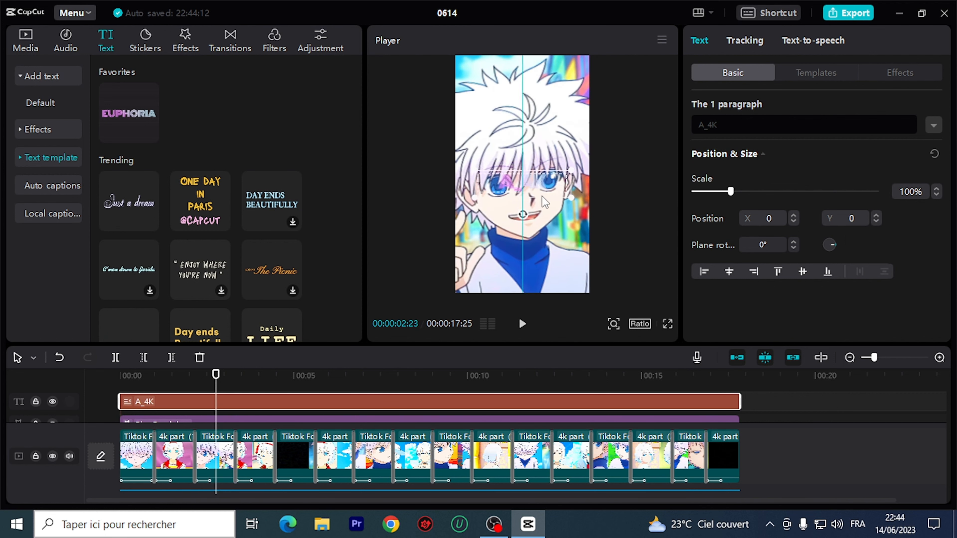
pyautogui.moveTo(542, 196); pyautogui.dragTo(541, 287)
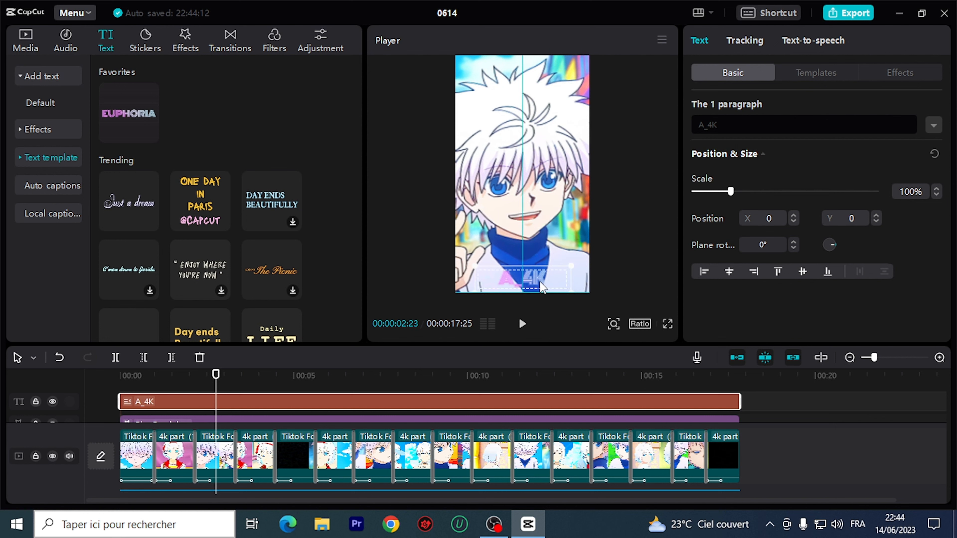
# Play the edit with its A_4K text from the start in full screen.
pyautogui.click(667, 325)
pyautogui.moveTo(448, 477); pyautogui.dragTo(345, 492)
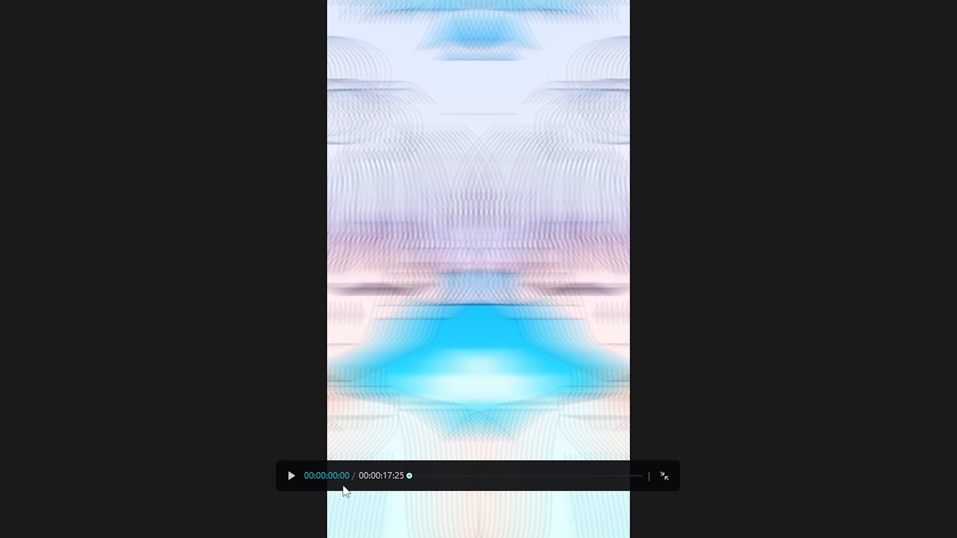
pyautogui.click(291, 476)
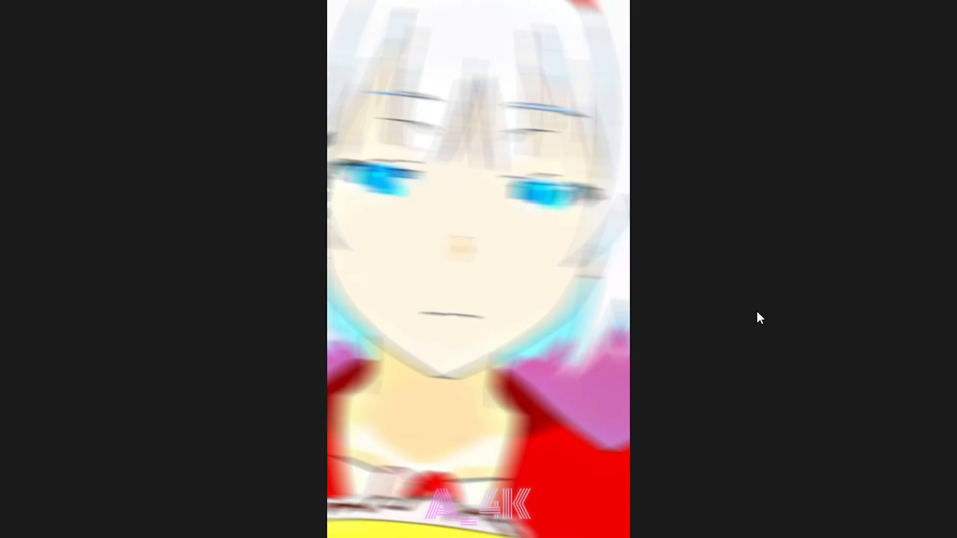